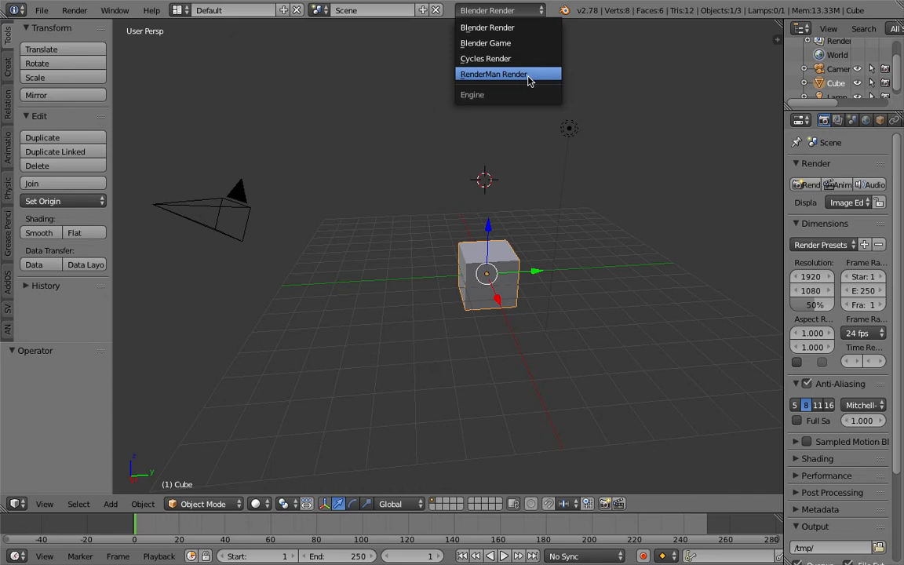
- Find the add-on matching "renderman" in the user preferences, review its details and preferences, and close the preferences window
click(41, 10)
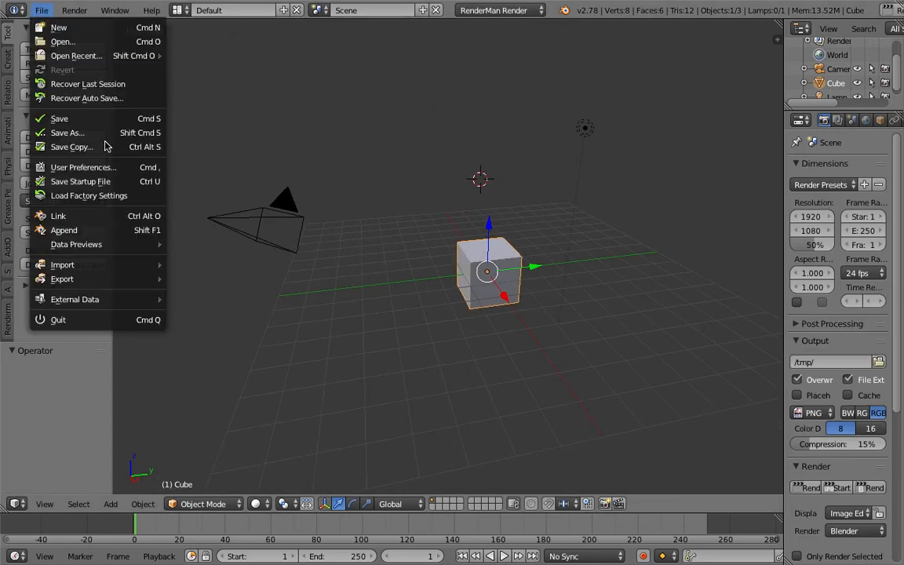
click(94, 167)
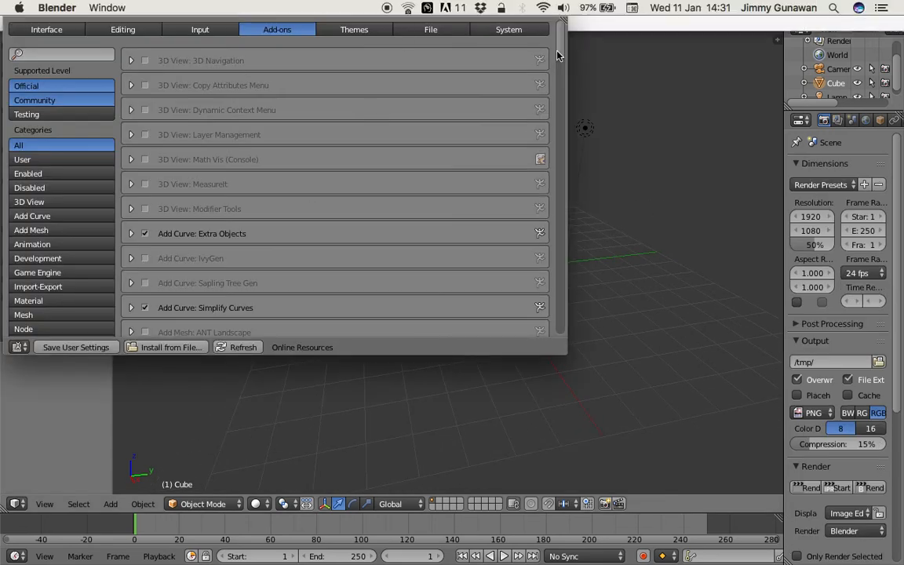
click(427, 8)
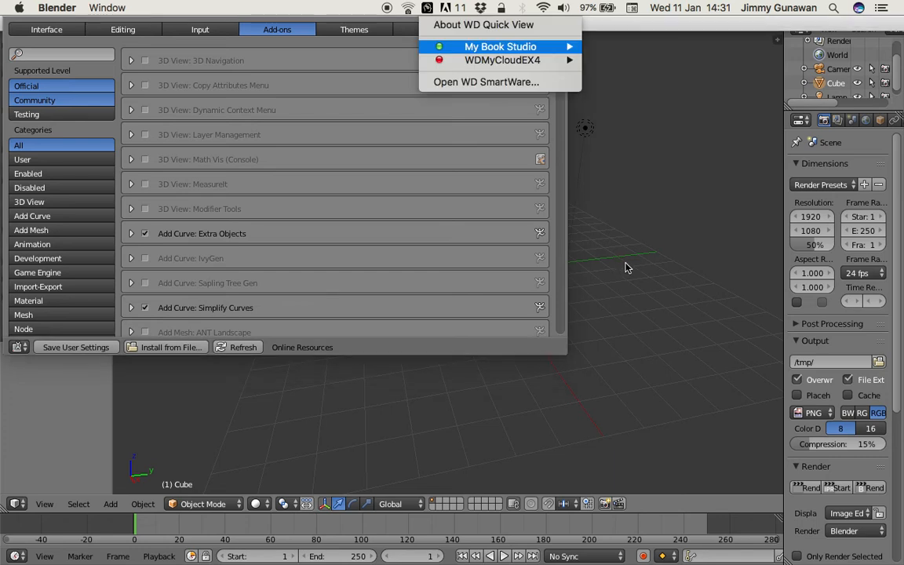
click(413, 55)
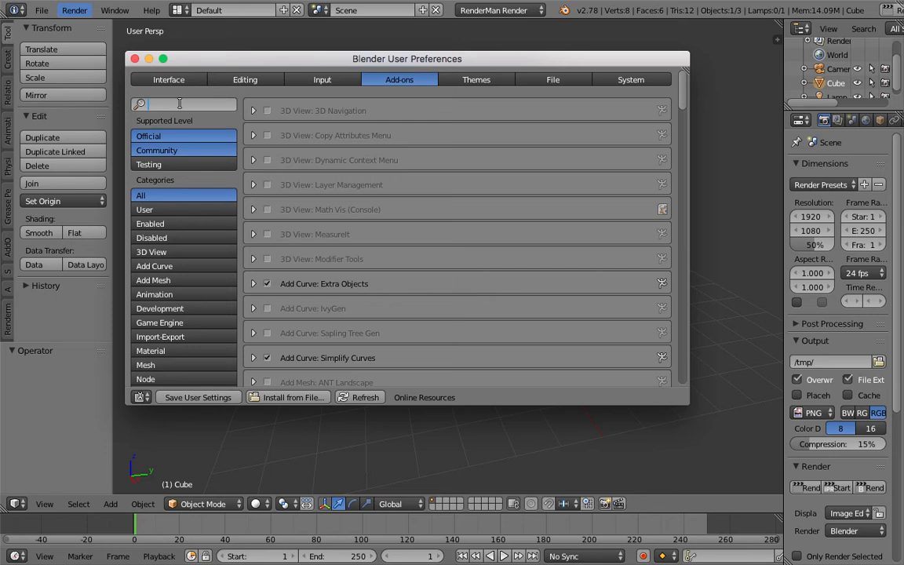
text(r)
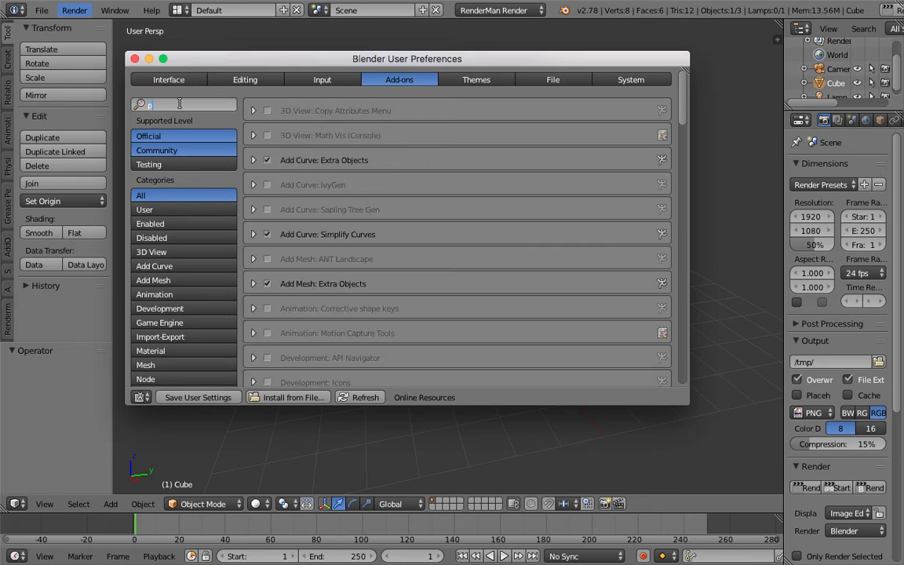
text(enderman)
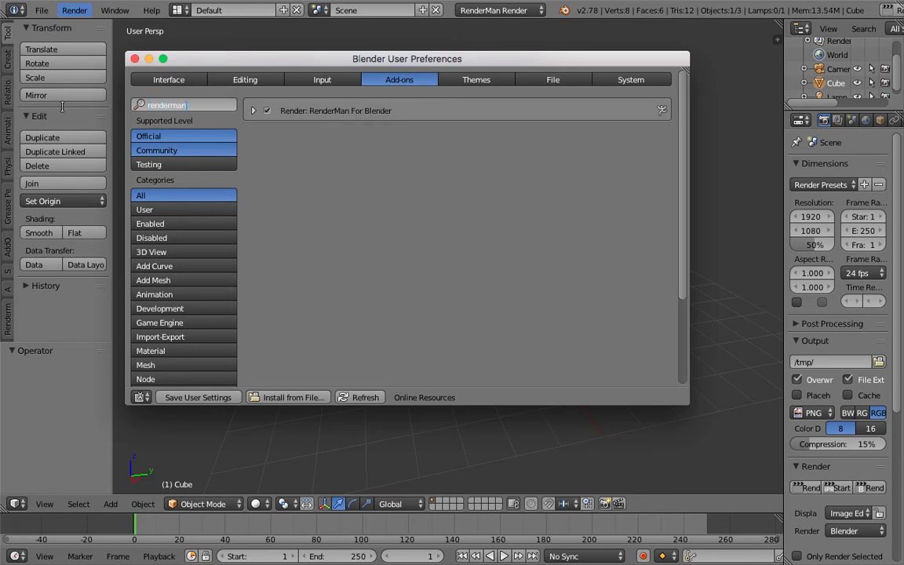
click(254, 111)
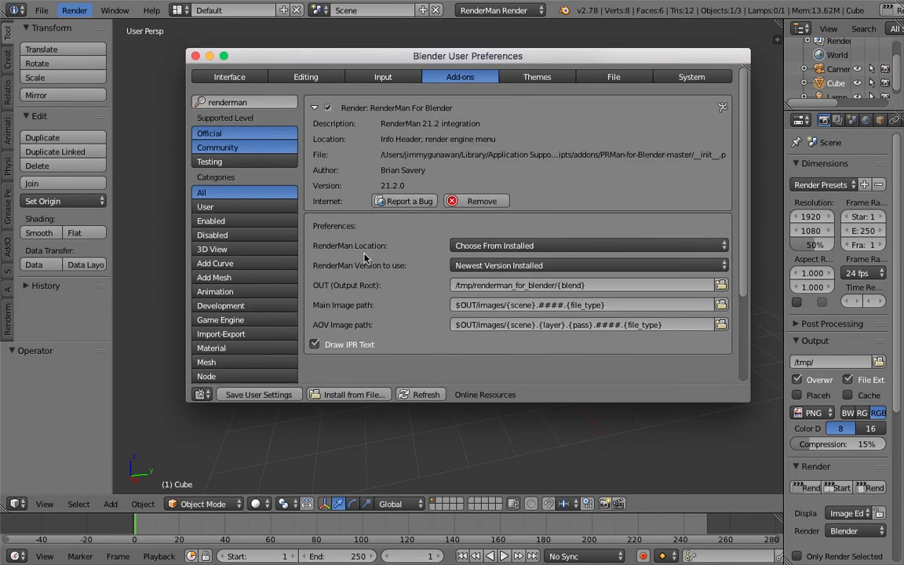
click(196, 57)
- Move both the lamp and the camera to layer 2
middle_drag(569, 233, 595, 282)
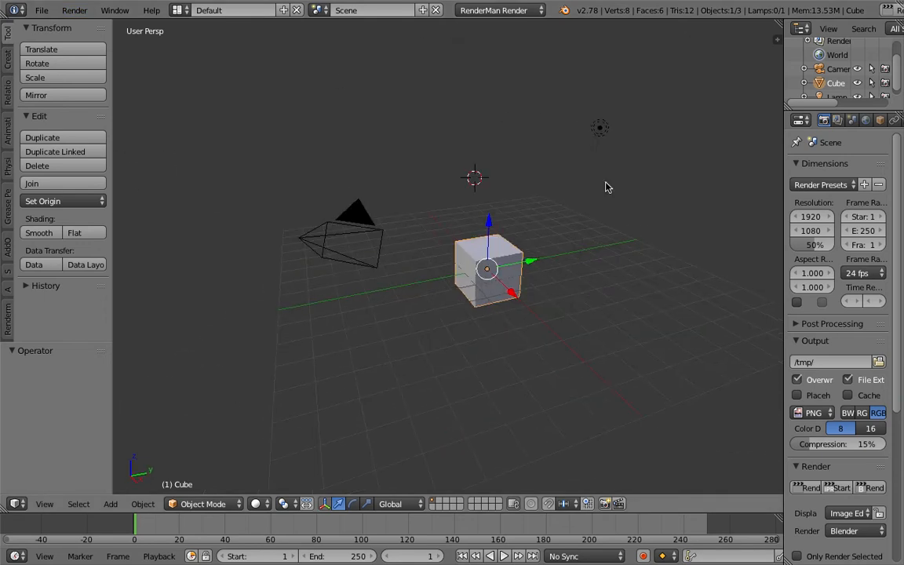
right_click(597, 131)
shift+right_click(385, 227)
key(m)
key(2)
- Select the cube and switch the workspace to the Compositing screen layout
middle_drag(352, 184, 334, 210)
middle_drag(393, 168, 573, 189)
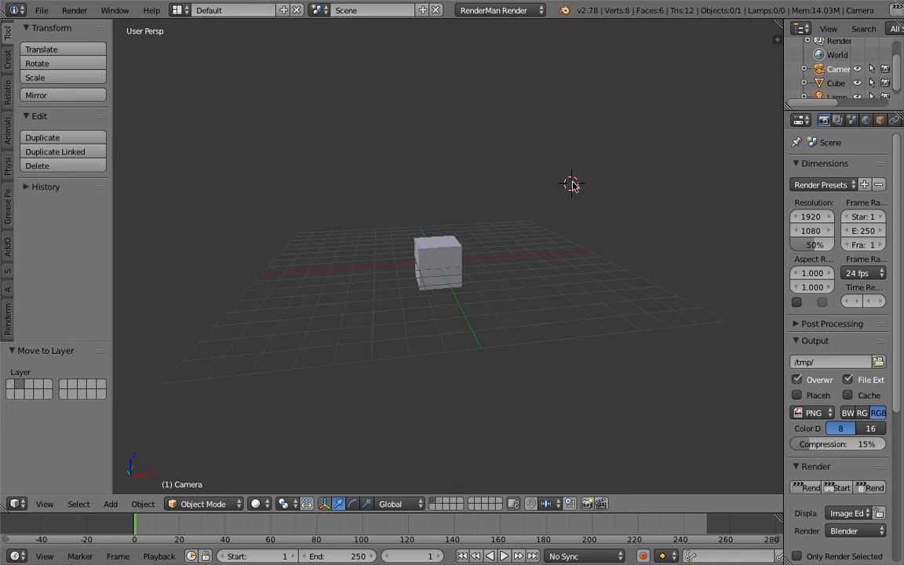
right_click(427, 263)
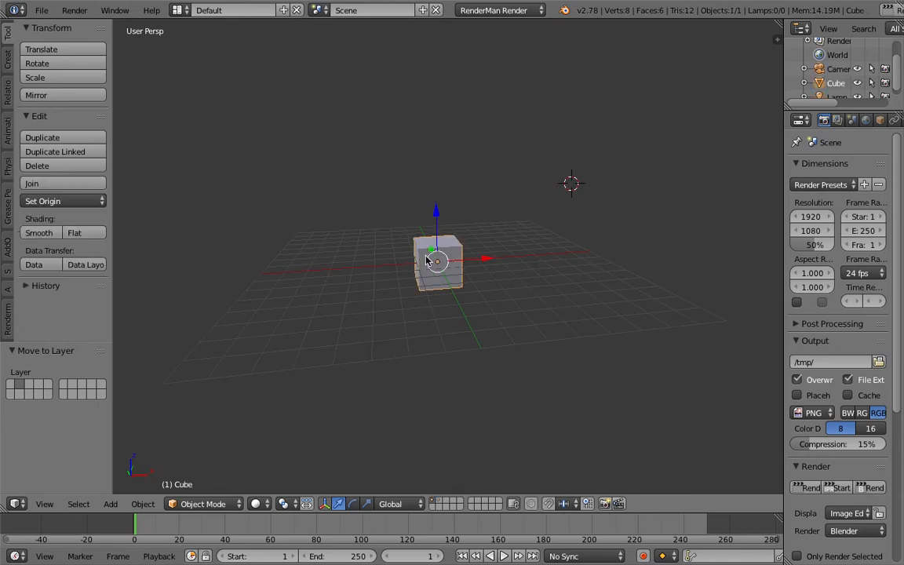
middle_drag(427, 261, 402, 244)
click(179, 9)
click(208, 62)
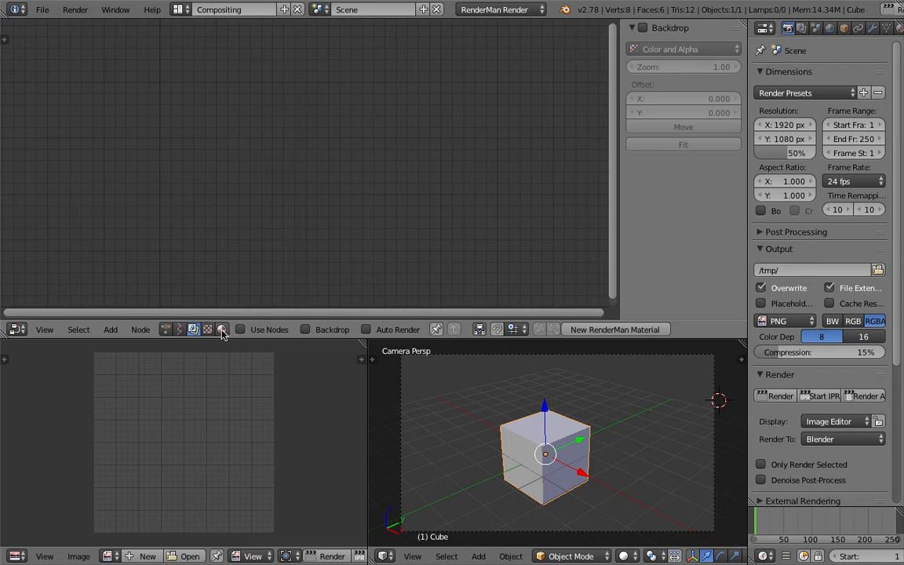
- Remove the cube's existing material and give the cube a new material
middle_drag(644, 418, 652, 421)
scroll(861, 30, down, 3)
click(862, 30)
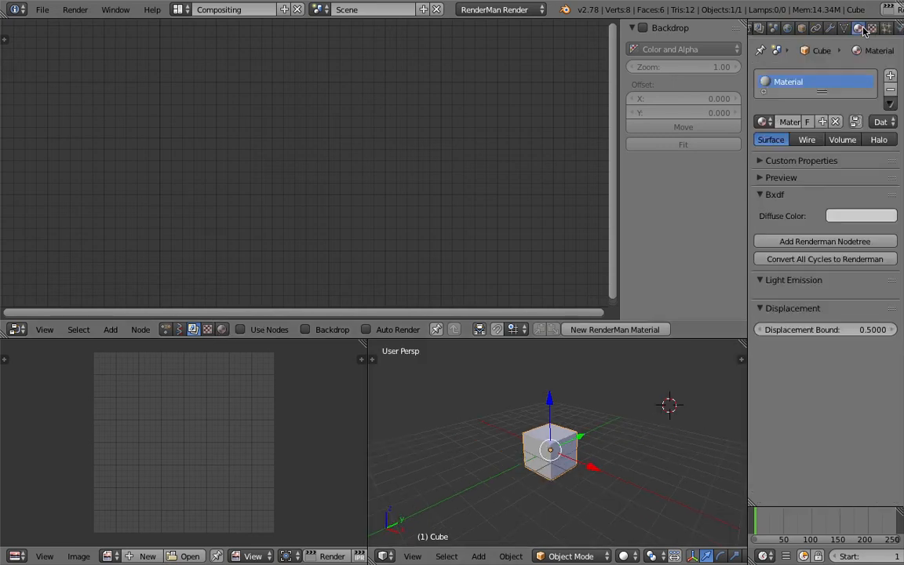
click(890, 90)
click(823, 122)
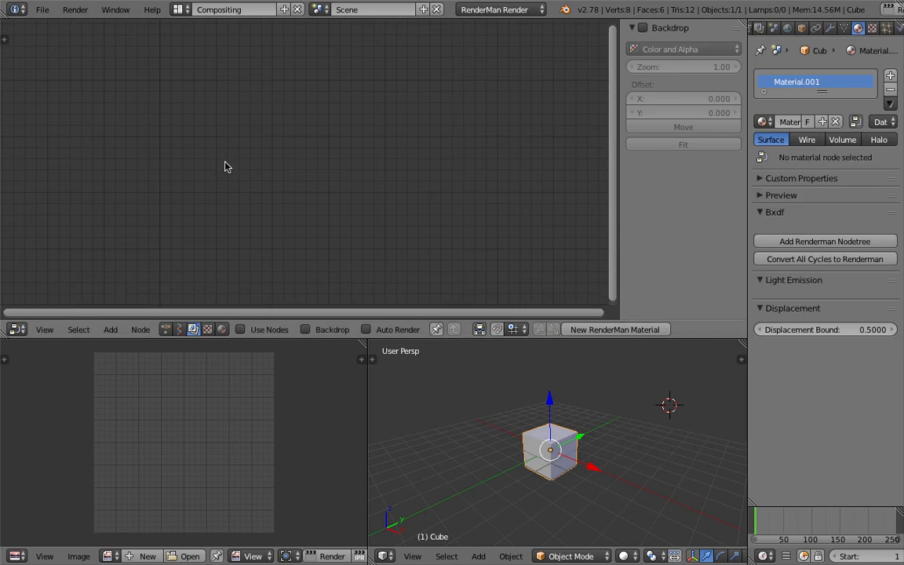
- Switch the node editor from compositing nodes to the cube's material shader nodes
key(shift+a)
key(Escape)
click(222, 329)
- Add a RenderMan node tree to the cube's material and make the node editor area taller
middle_drag(451, 386, 464, 384)
middle_drag(368, 285, 341, 174)
scroll(284, 154, up, 2)
scroll(330, 149, down, 2)
middle_drag(307, 200, 294, 134)
scroll(281, 164, down, 2)
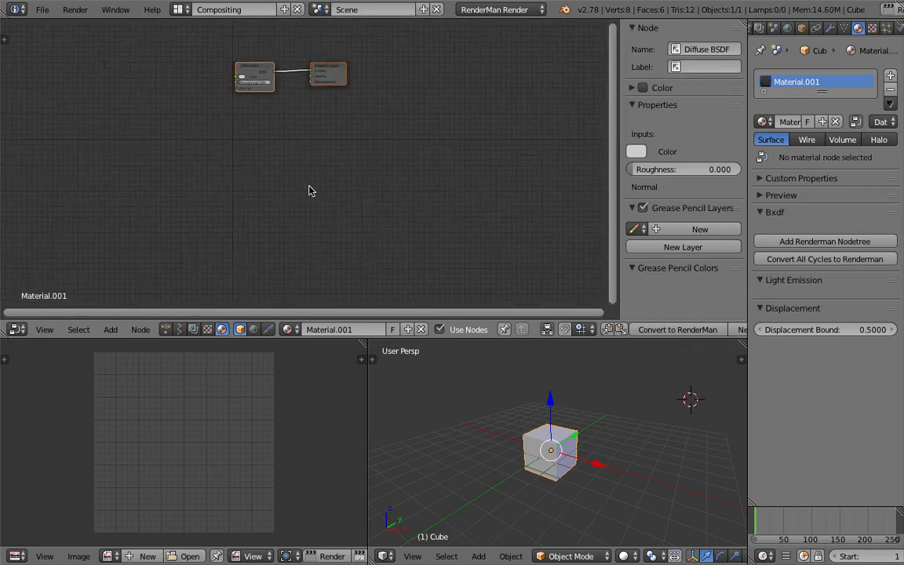
scroll(308, 191, down, 2)
scroll(616, 416, up, 3)
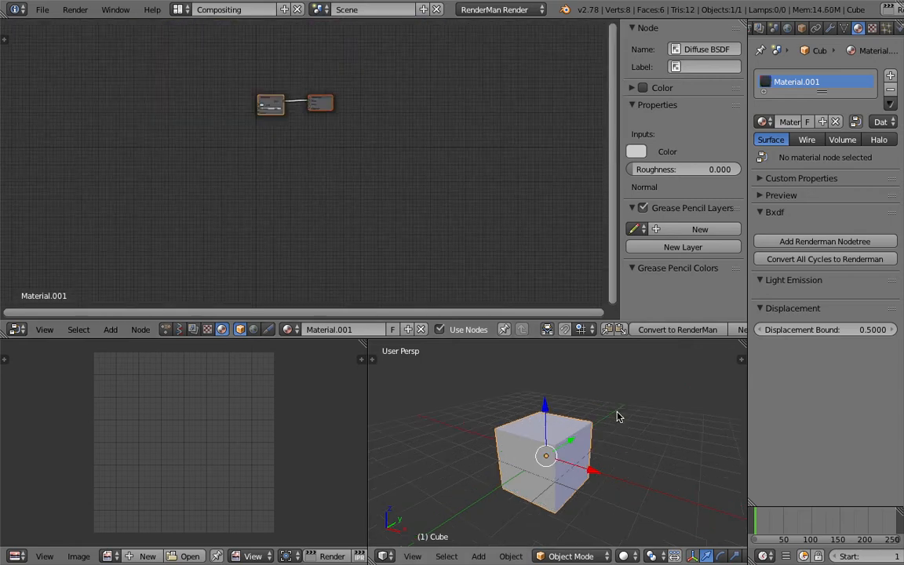
click(813, 243)
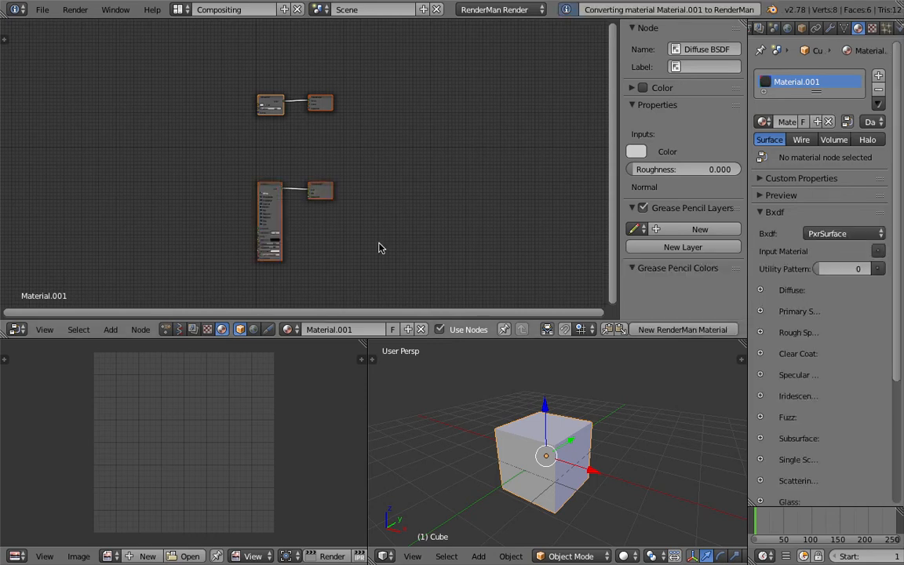
scroll(353, 222, up, 5)
middle_drag(262, 121, 336, 9)
drag(453, 343, 471, 380)
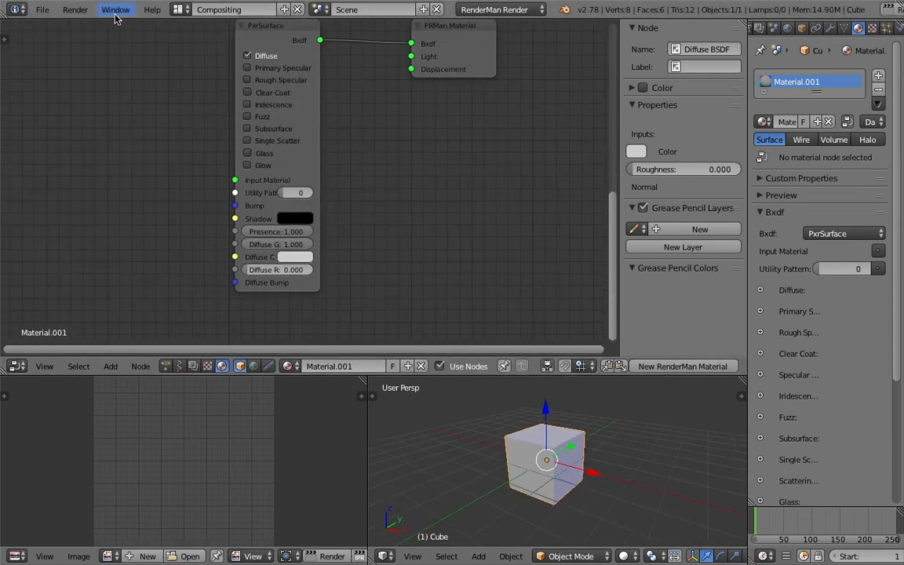
- Save the scene to the Desktop as pxrVARY_001.blend
click(42, 9)
click(57, 129)
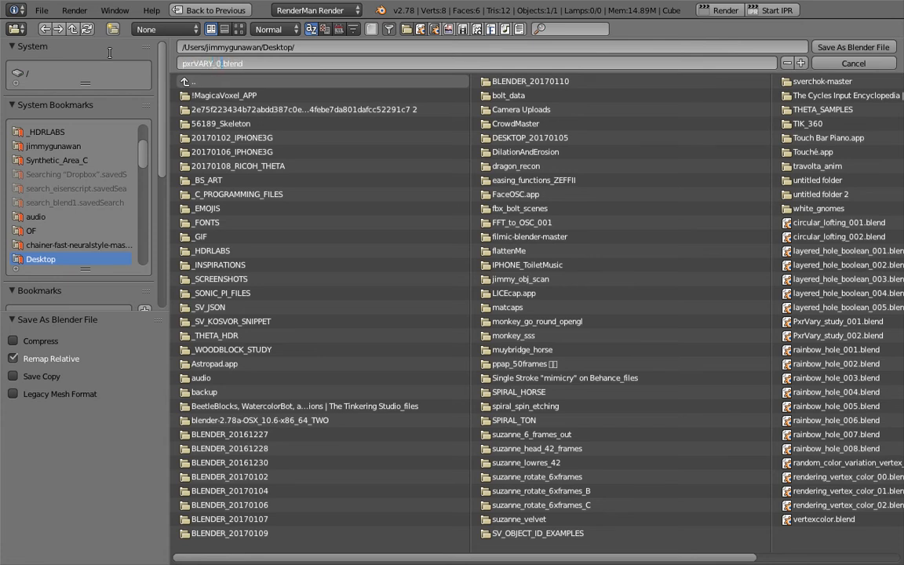
click(853, 47)
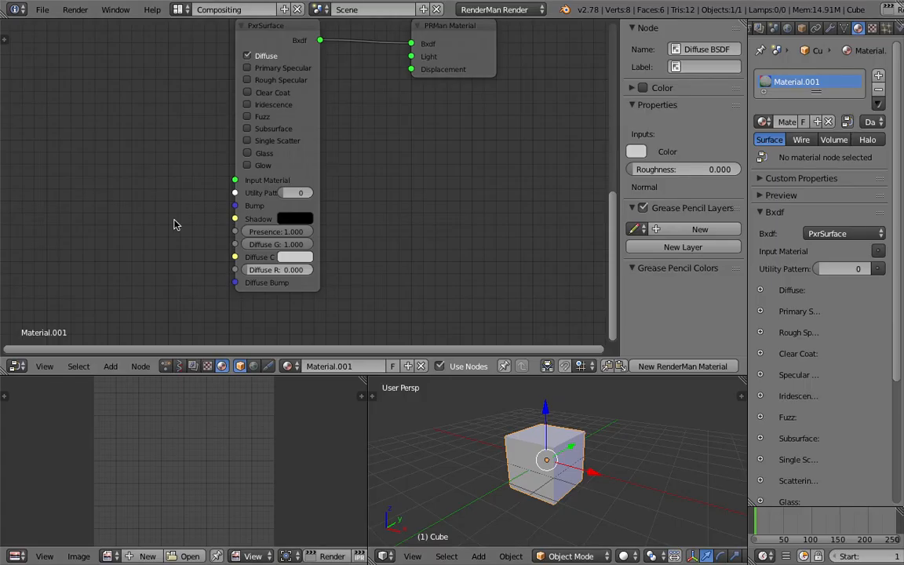
- Add a PxrVary node beside the PxrSurface node and hide the node editor's properties sidebar
key(shift+a)
click(195, 180)
text(pi)
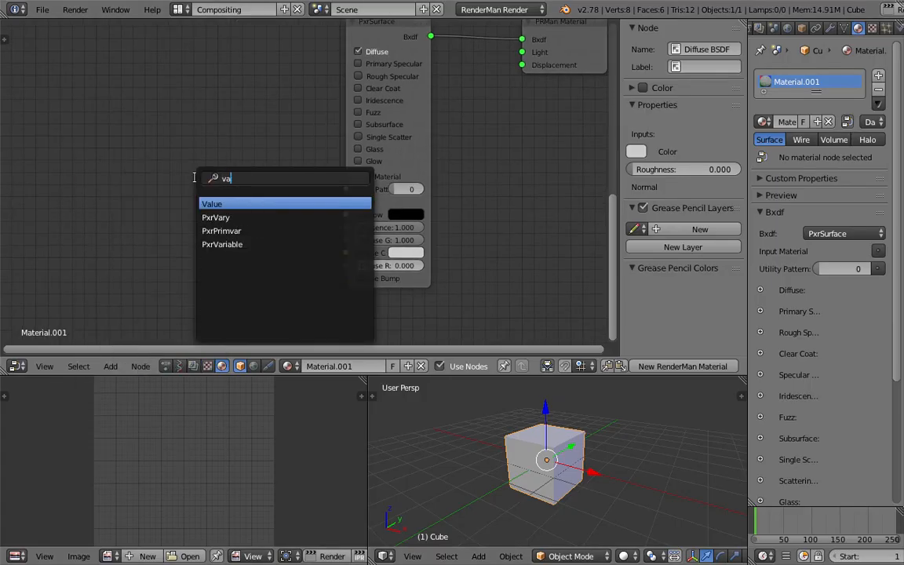
click(208, 203)
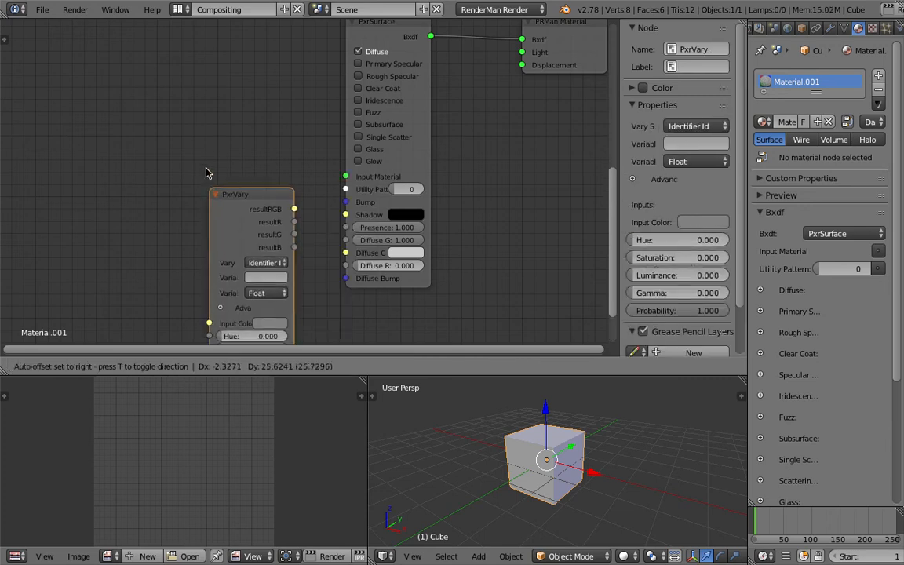
click(172, 59)
key(Home)
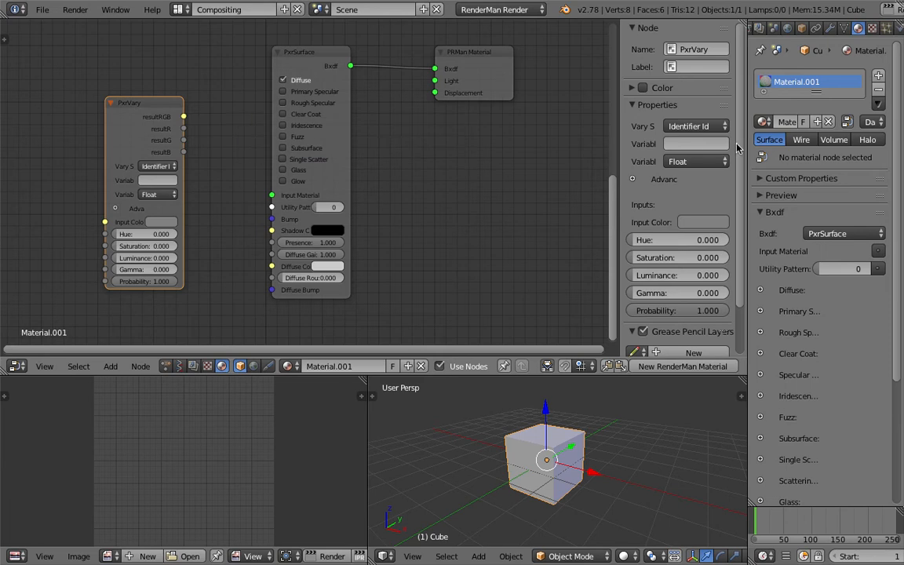
key(n)
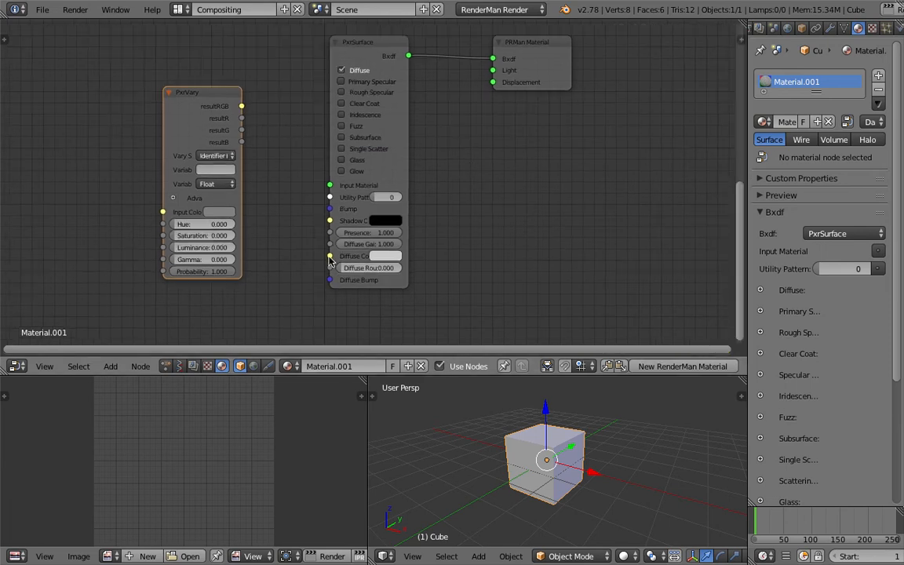
- Enlarge the 3D view by raising its upper border and merging it over the image editor, and save the file
middle_drag(547, 453, 601, 457)
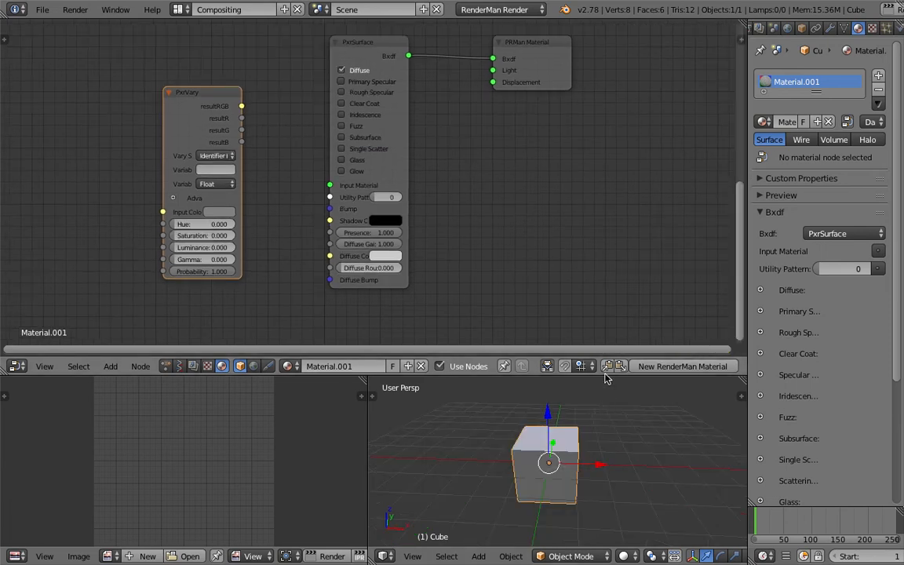
drag(606, 375, 550, 297)
key(ctrl+s)
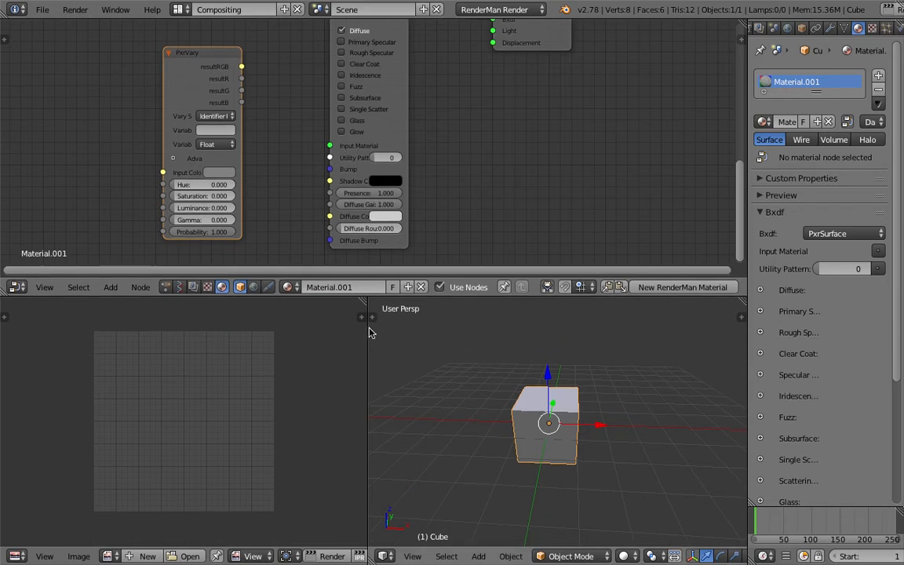
drag(365, 302, 149, 310)
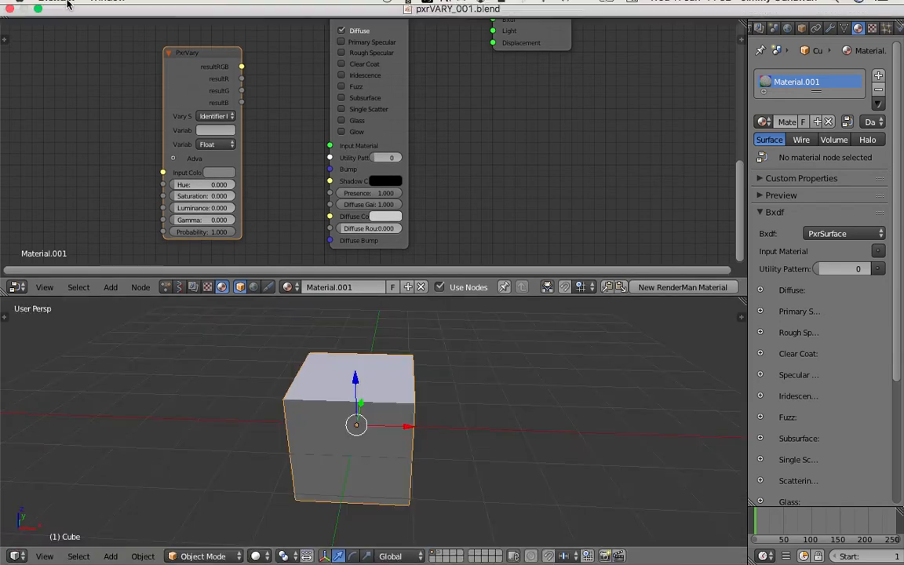
- Take the window out of full screen, narrow it to uncover part of the desktop, and widen the properties editor
click(39, 26)
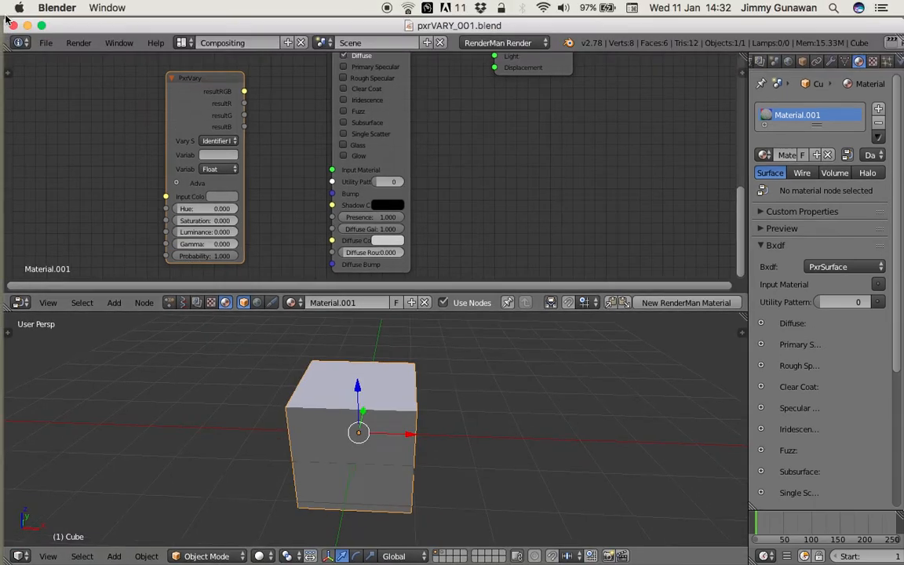
drag(8, 17, 296, 17)
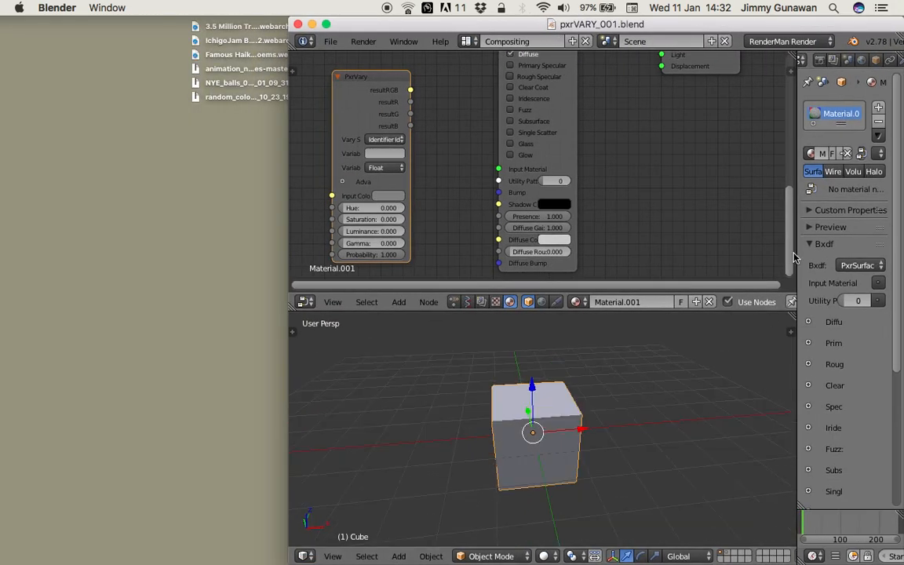
drag(797, 243, 668, 243)
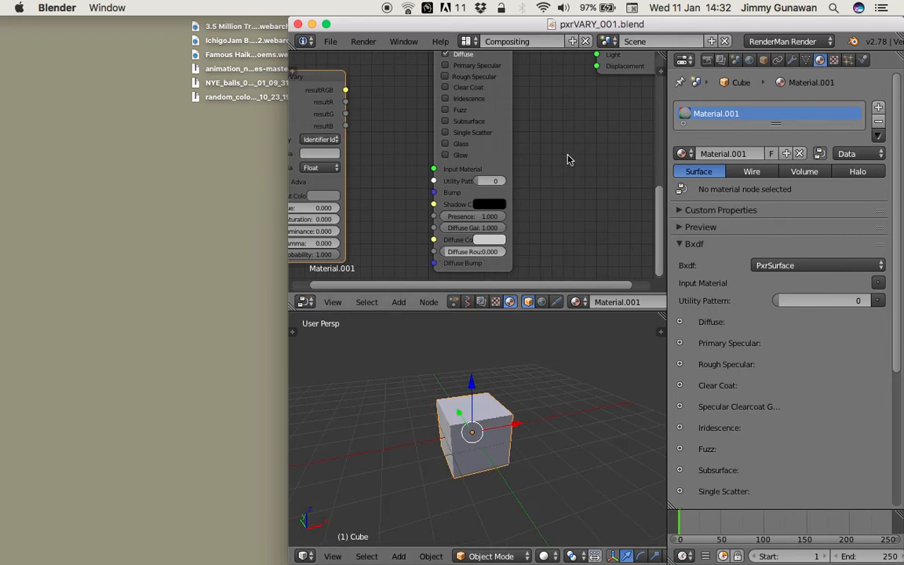
scroll(477, 167, down, 2)
- Set the Render To option in the render settings to "it" and save the file over the existing one
click(707, 60)
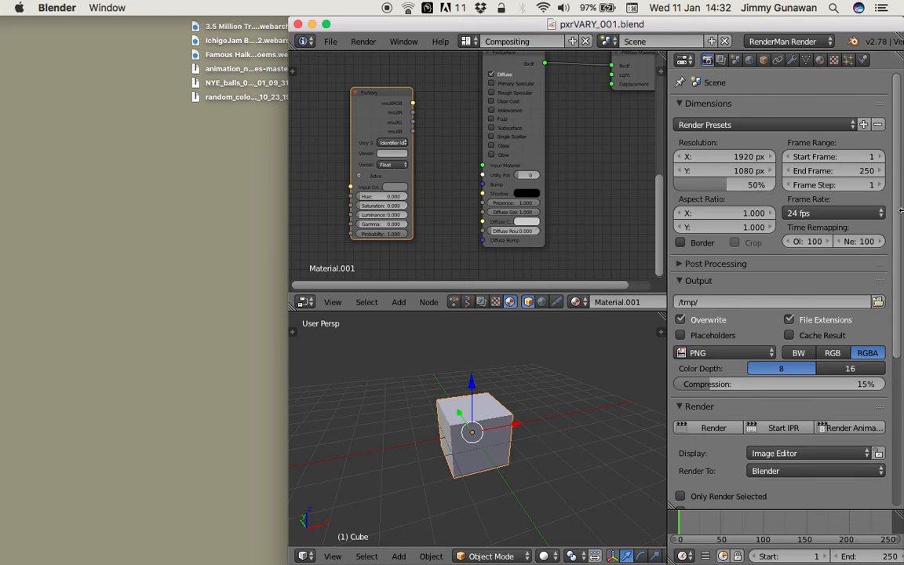
scroll(784, 353, down, 3)
click(802, 387)
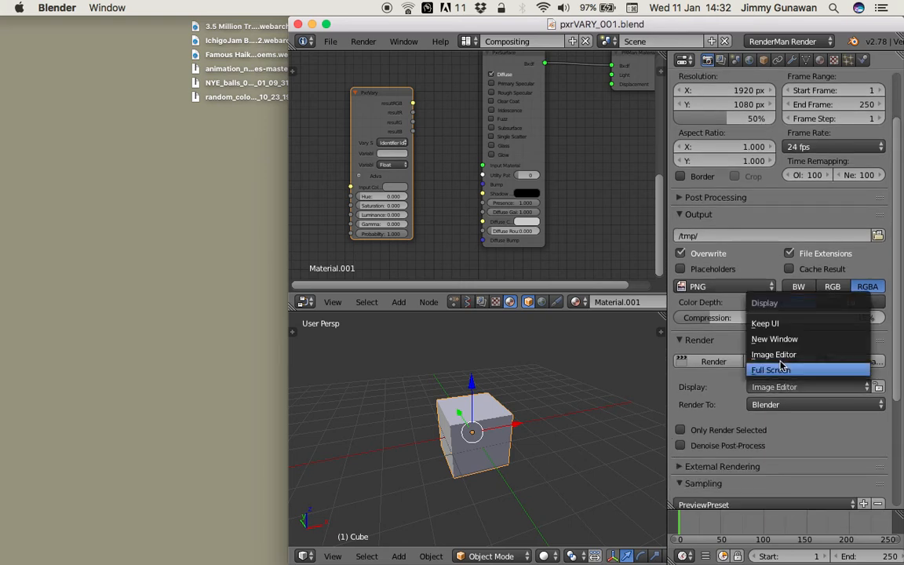
click(800, 404)
click(796, 376)
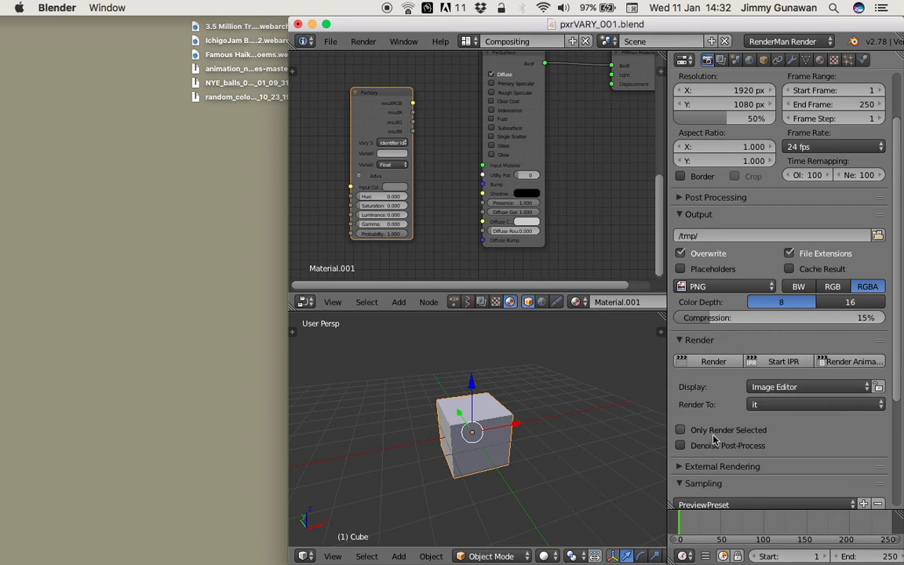
middle_drag(510, 438, 549, 381)
key(ctrl+s)
click(554, 385)
- Set the render resolution to 600 by 600 px
scroll(729, 267, up, 3)
click(736, 155)
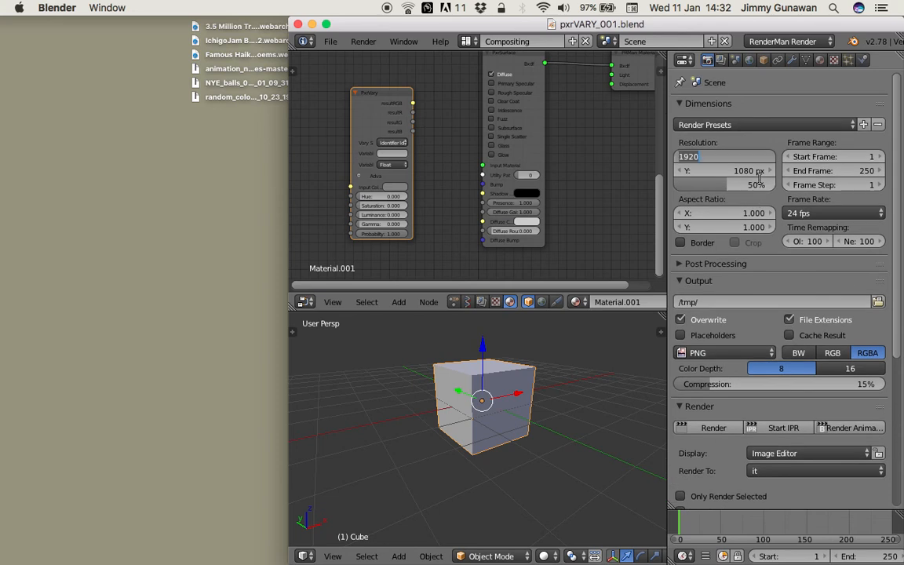
text(600)
key(Tab)
text(600)
key(Return)
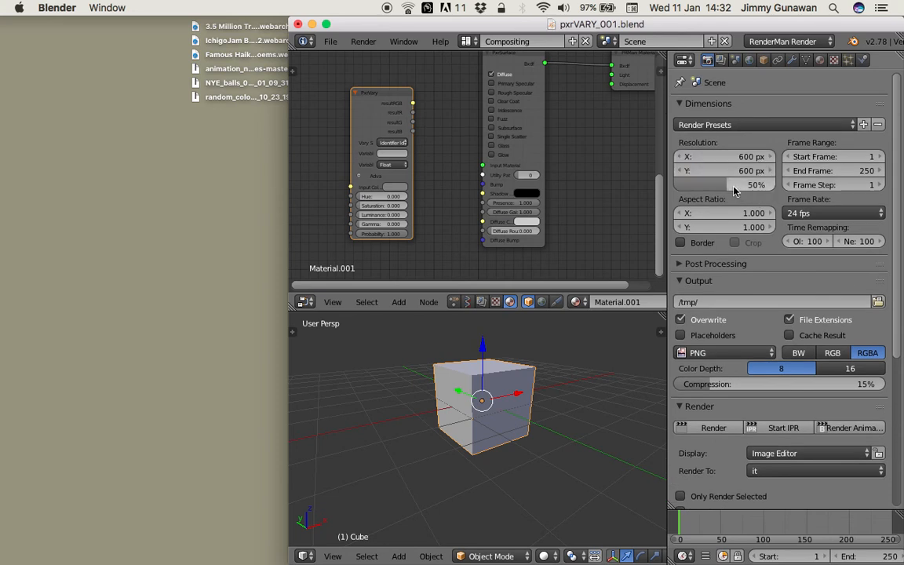
middle_drag(577, 393, 569, 399)
scroll(575, 398, up, 1)
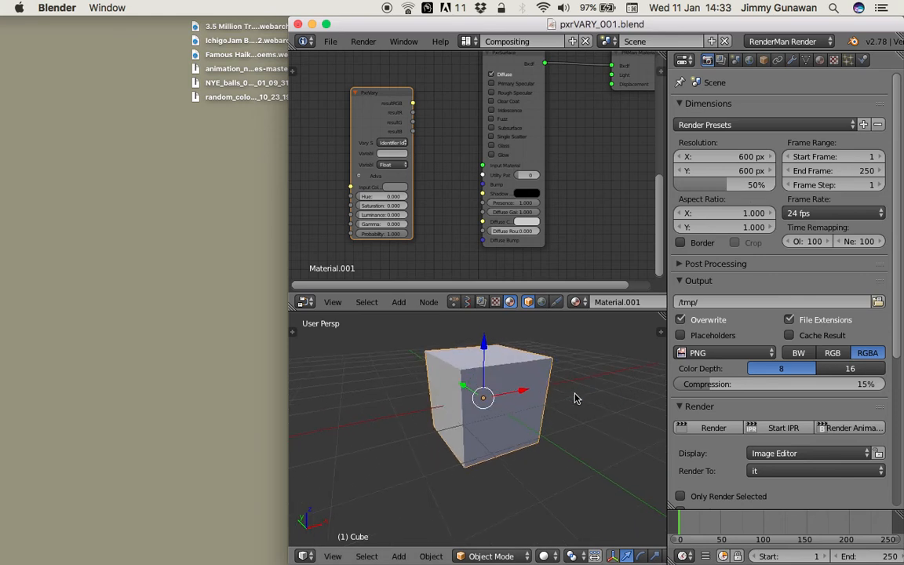
- Add an area lamp above the cube and give it a RenderMan node tree
middle_drag(568, 229, 561, 236)
scroll(535, 404, down, 6)
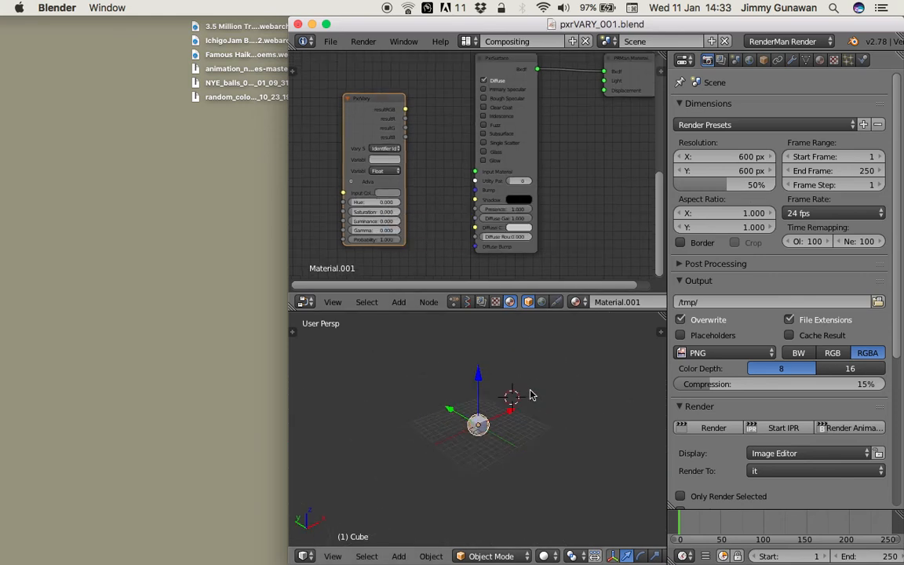
key(shift+a)
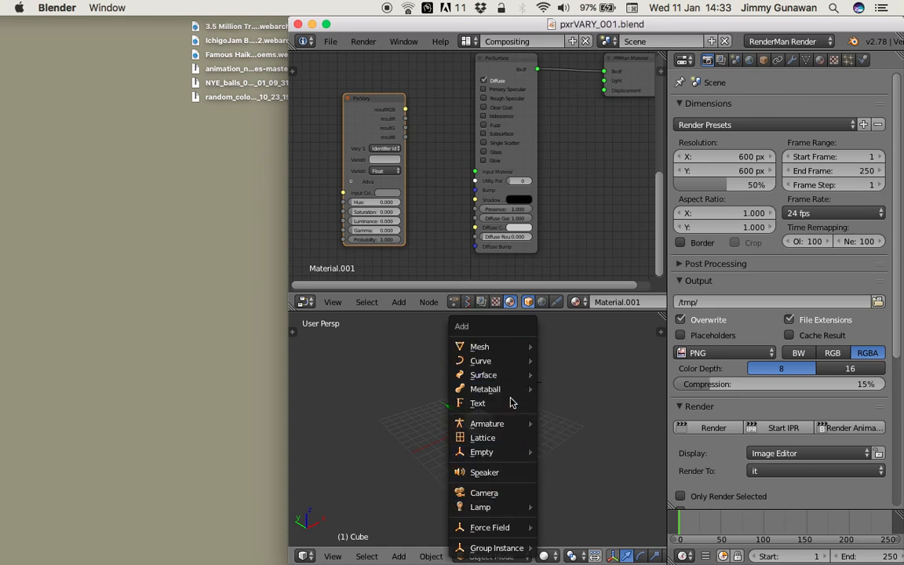
mouse_move(510, 507)
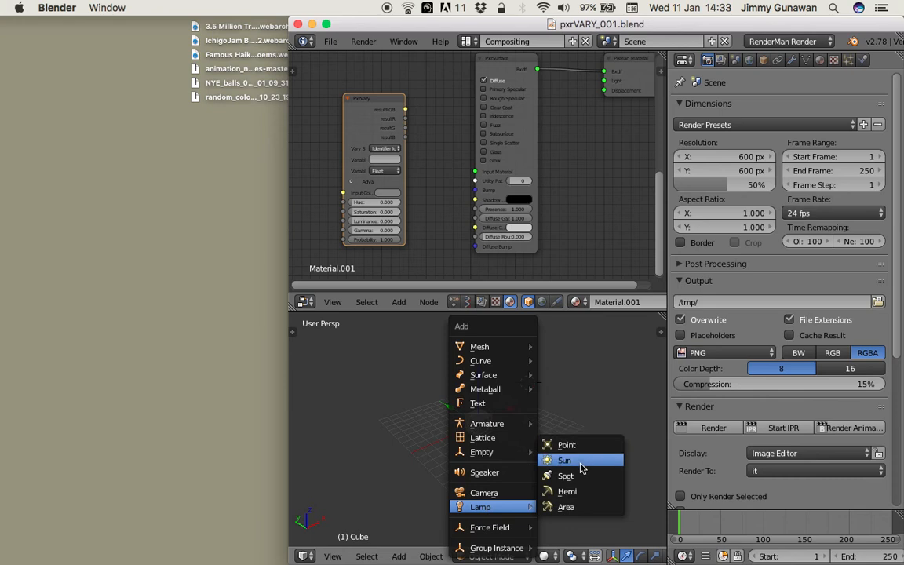
click(566, 507)
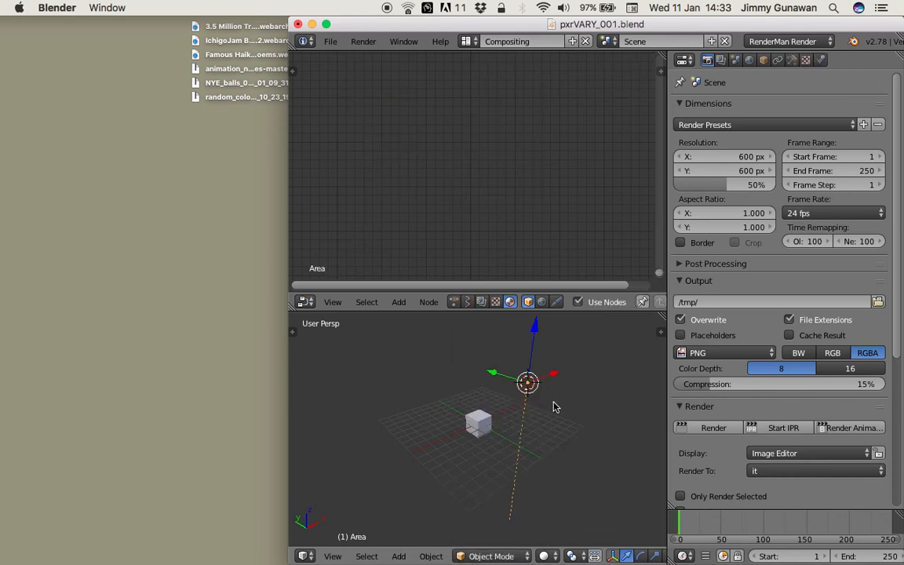
click(793, 60)
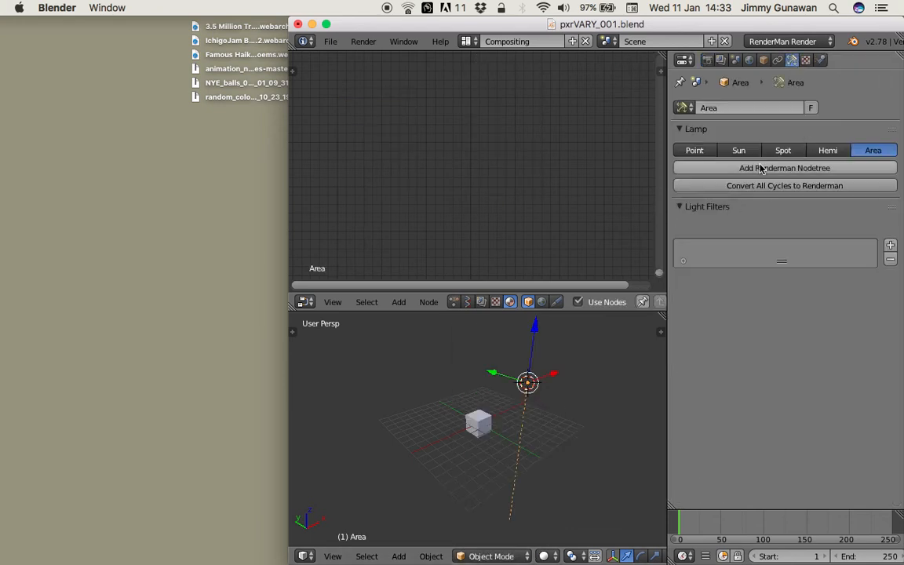
click(785, 168)
- Scale up the new area lamp and rotate it to change its lighting direction
key(s)
click(597, 466)
key(r)
click(526, 353)
- Move the cube well away from the grid centre and save the file over the existing one
scroll(527, 362, up, 3)
right_click(501, 418)
mouse_move(508, 420)
middle_down()
mouse_move(519, 412)
mouse_move(469, 440)
mouse_move(501, 436)
middle_up()
scroll(520, 414, down, 2)
scroll(467, 440, up, 3)
scroll(471, 441, down, 3)
key(g)
click(375, 371)
key(ctrl+s)
click(381, 370)
- Create an Animation Nodes tree and add a Grid Mesh node to it
click(453, 302)
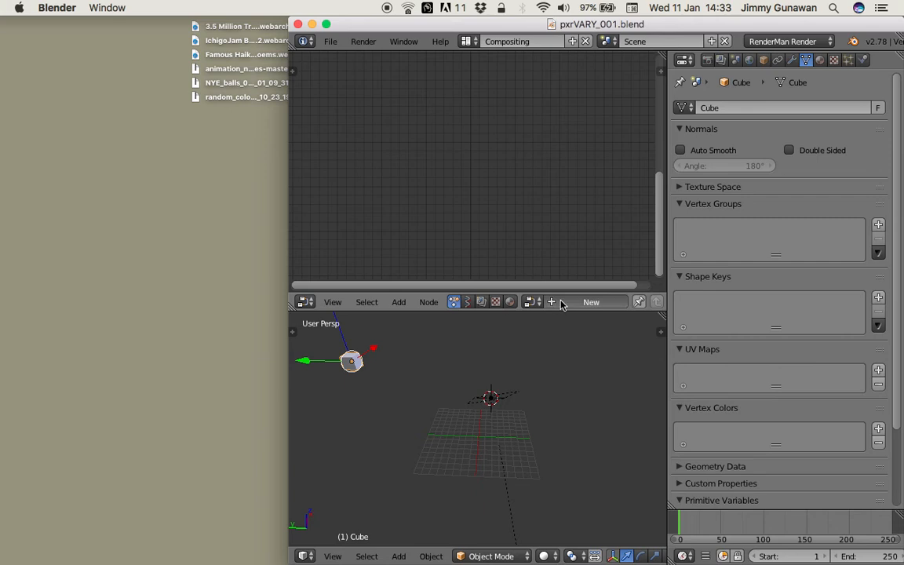
key(shift+a)
click(458, 195)
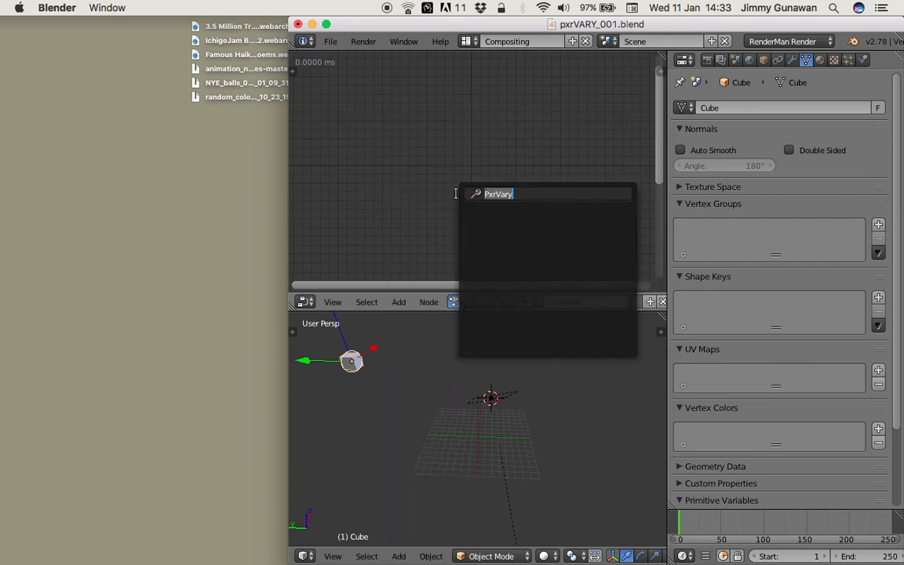
text(mesh)
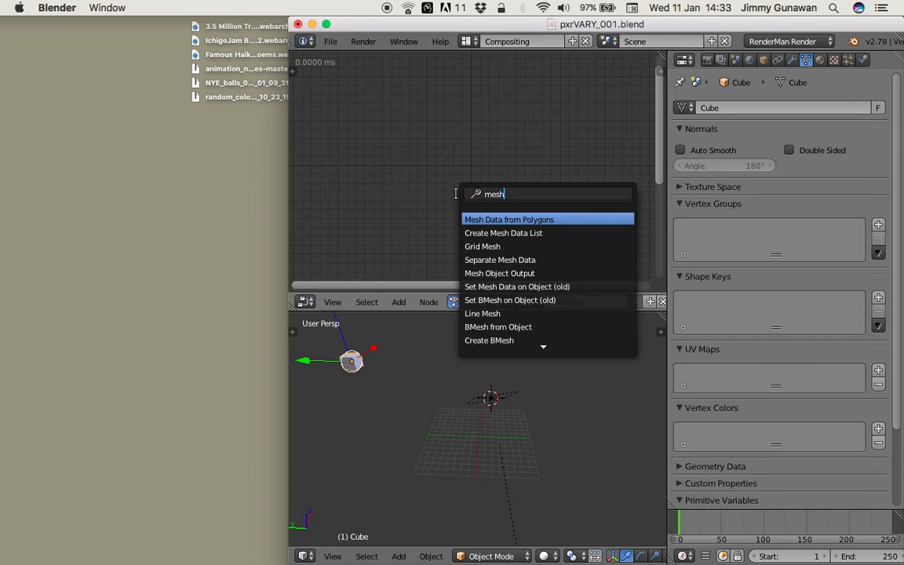
key(Down)
key(Down)
key(Return)
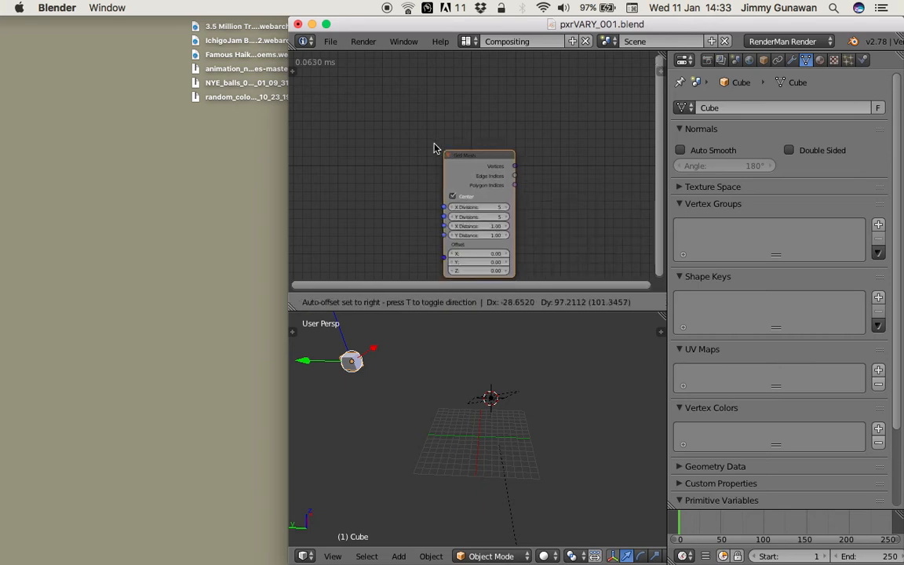
click(430, 138)
- Add an Object Instancer node beside the Grid Mesh node and set Cube as its source object
key(shift+a)
click(391, 119)
text(object in)
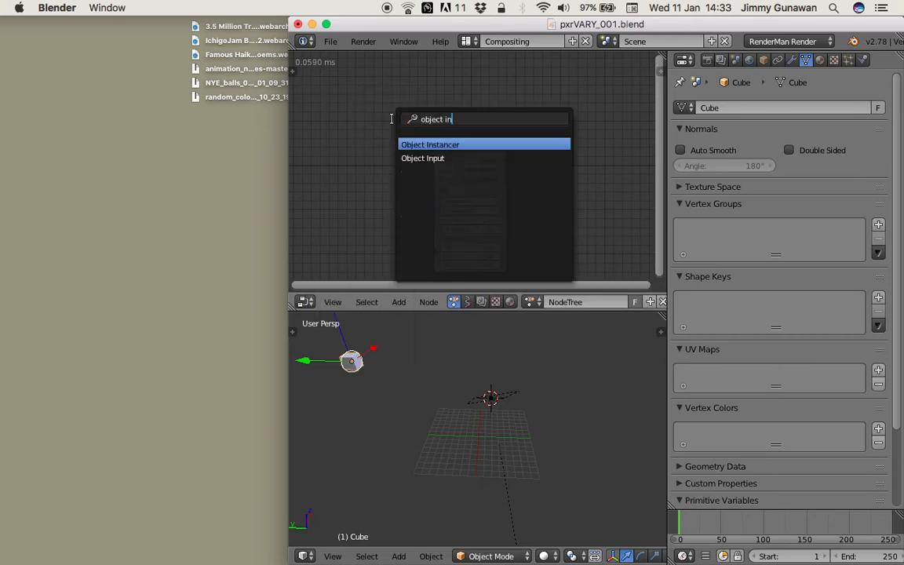
key(Return)
click(362, 84)
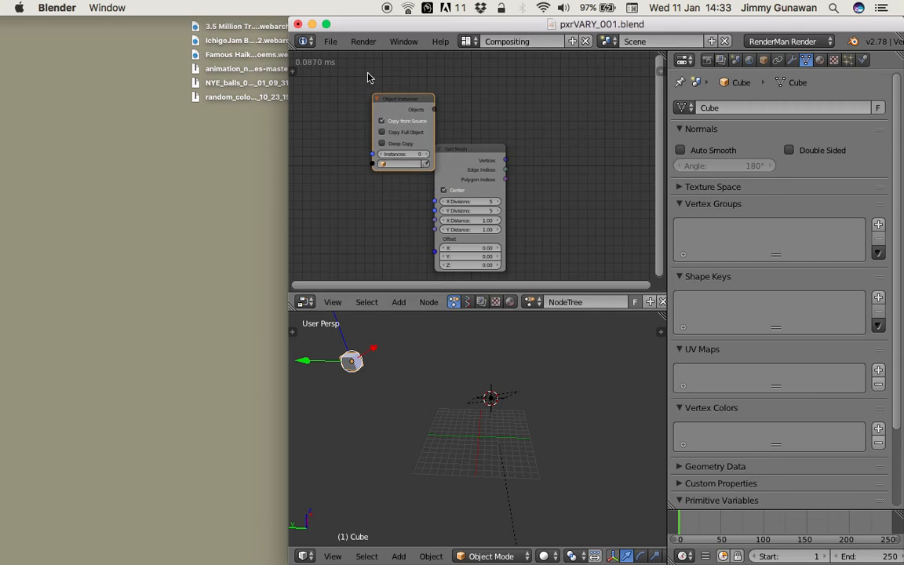
click(291, 70)
click(298, 124)
click(326, 83)
drag(401, 102, 248, 109)
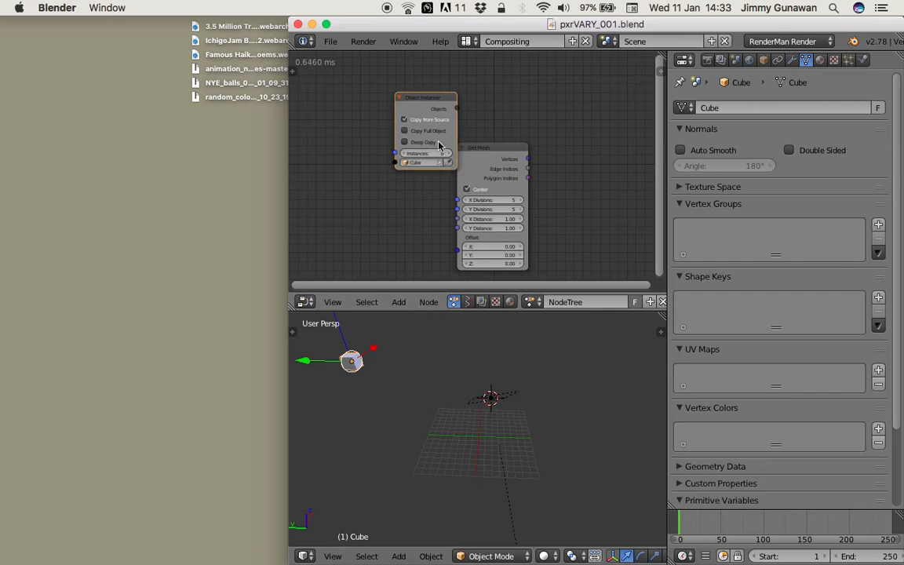
- Place the Object Instancer after the Grid Mesh and link the grid's Vertices output to its Instances input
drag(418, 105, 373, 95)
drag(482, 148, 459, 137)
middle_drag(467, 147, 440, 143)
scroll(441, 143, up, 2)
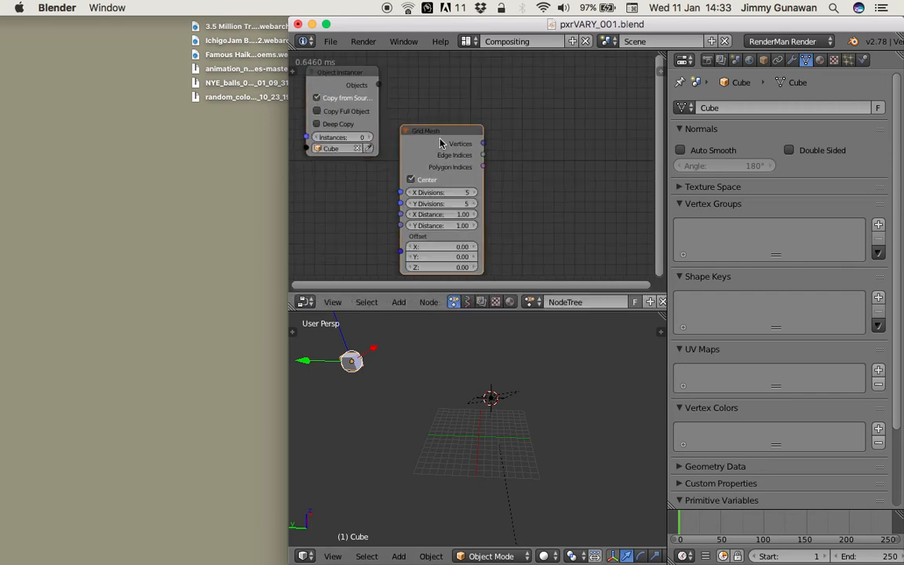
drag(355, 73, 576, 84)
drag(483, 144, 527, 148)
middle_drag(501, 115, 409, 103)
scroll(410, 103, down, 1)
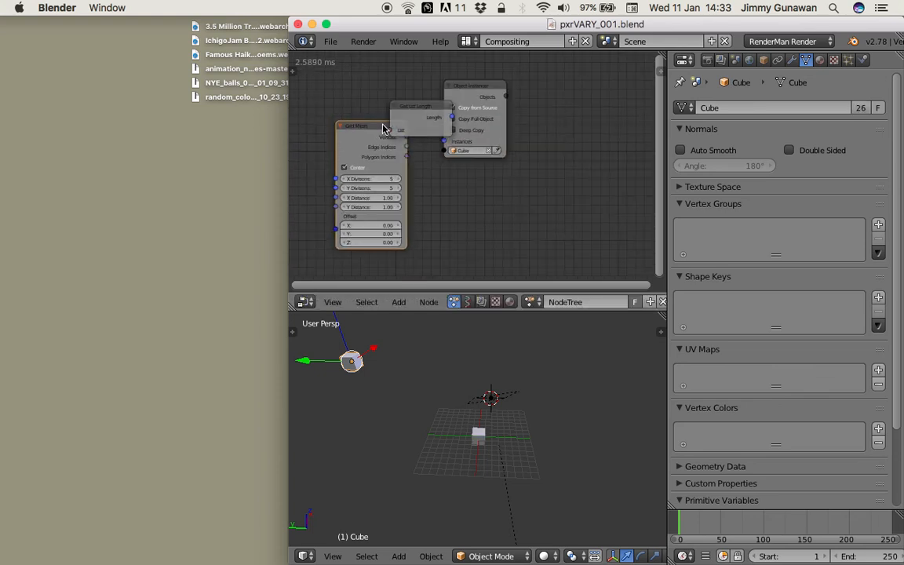
- Create a loop through the Grid Mesh's Vertices and place its Invoke Subprogram and Loop Input nodes
drag(383, 126, 361, 134)
key(w)
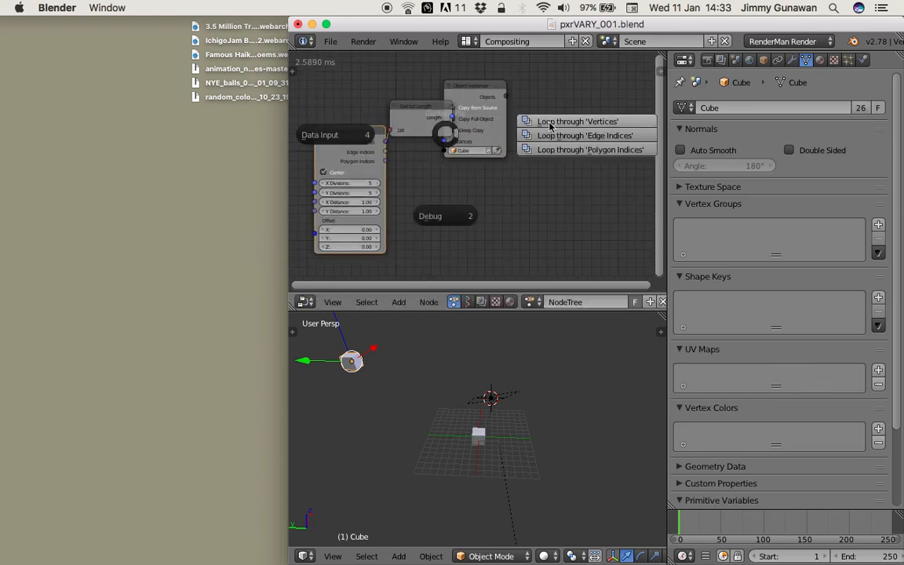
click(550, 126)
click(560, 137)
middle_drag(544, 126, 450, 128)
scroll(527, 152, up, 2)
middle_drag(562, 149, 511, 149)
scroll(463, 146, left, 4)
- Add an Object List iterator to the Loop Input node of My Loop
key(ctrl+a)
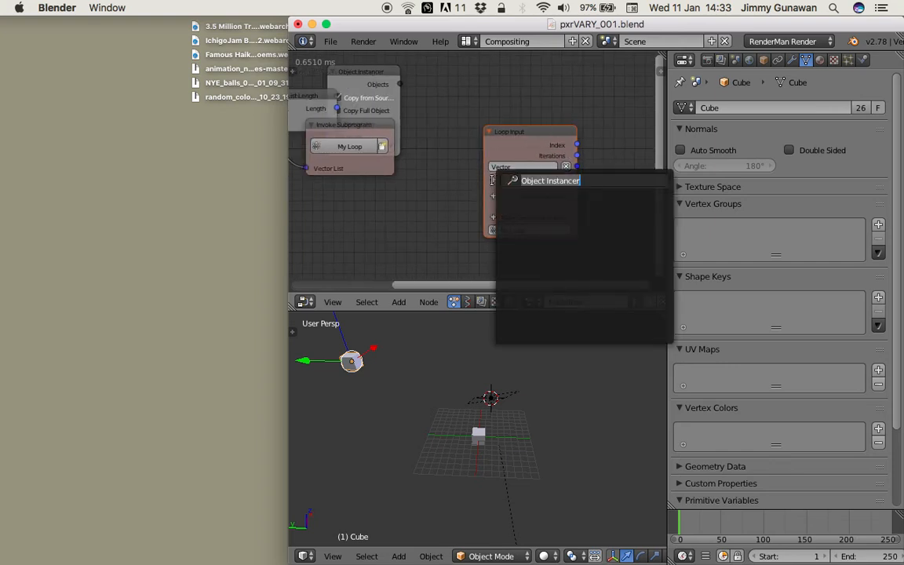
text(object t)
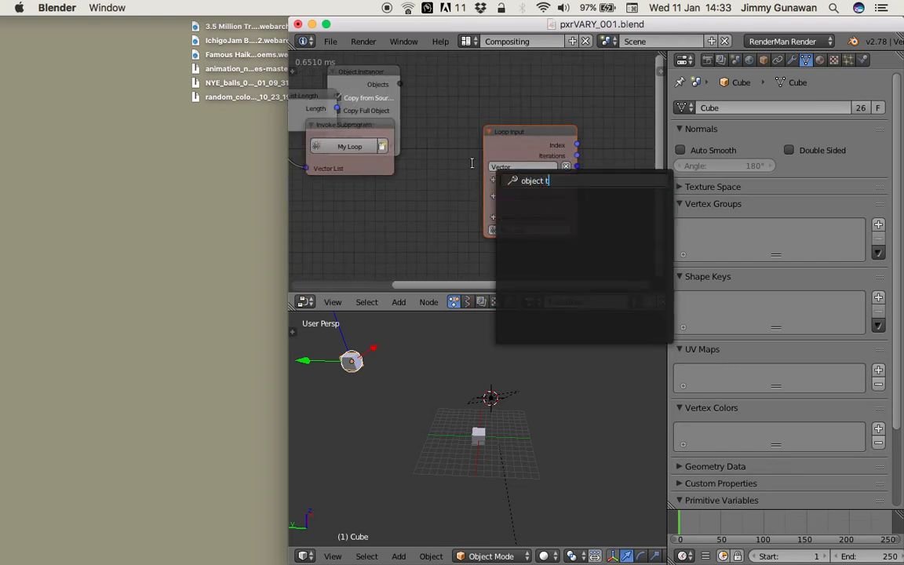
key(Escape)
key(ctrl+a)
text(object l)
key(Return)
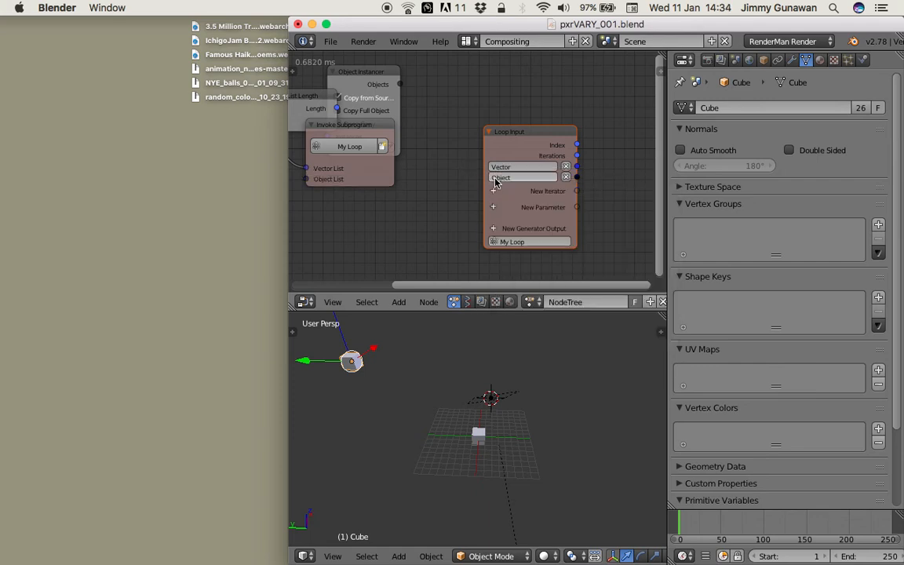
- Reposition the My Loop Invoke Subprogram node and link the Object Instancer's Objects output to its Object List input
drag(373, 126, 412, 165)
scroll(412, 165, down, 1)
middle_drag(401, 165, 422, 169)
drag(412, 89, 380, 215)
- Add an Object Transforms Output node after the Loop Input node
middle_drag(615, 154, 504, 146)
key(shift+a)
click(580, 156)
text(objec)
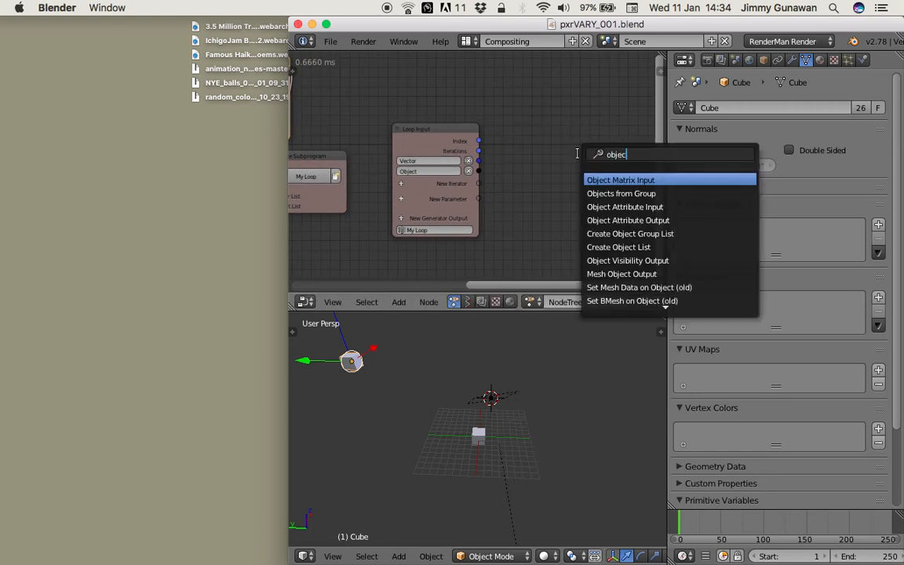
text(t tra)
key(Down)
key(Return)
click(578, 157)
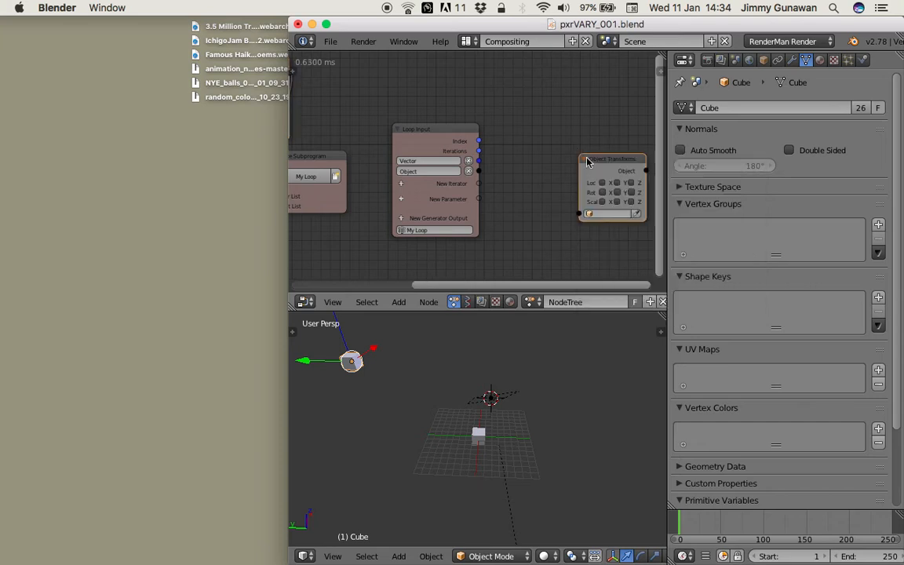
- Enable location on the Object Transforms Output node and feed it the loop's Object and Vector outputs
drag(602, 190, 583, 148)
middle_drag(583, 148, 543, 131)
scroll(542, 131, up, 1)
click(538, 147)
drag(511, 171, 518, 198)
- Set the Grid Mesh's X and Y Distance to 2.77 and save the file over the existing one
middle_drag(506, 365, 507, 464)
middle_drag(409, 212, 619, 195)
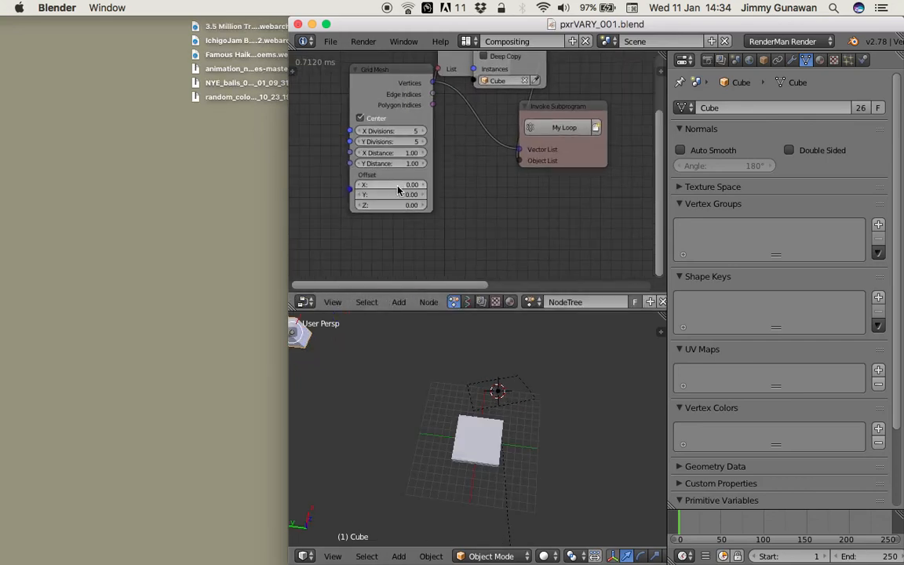
drag(403, 159, 402, 164)
drag(393, 163, 428, 164)
middle_drag(558, 493, 520, 475)
key(super+s)
click(520, 475)
- Check the material settings of several instanced cubes in the grid, and save the file
right_click(524, 428)
right_click(518, 446)
click(821, 61)
right_click(473, 397)
right_click(464, 398)
right_click(479, 404)
right_click(463, 416)
right_click(533, 429)
middle_drag(532, 428, 509, 420)
key(super+s)
click(509, 420)
- Raise the area lamp above the cube grid, tilt it freely, and save the file
scroll(512, 421, down, 2)
right_click(505, 400)
key(g)
click(541, 359)
middle_drag(552, 364, 541, 376)
key(r)
key(r)
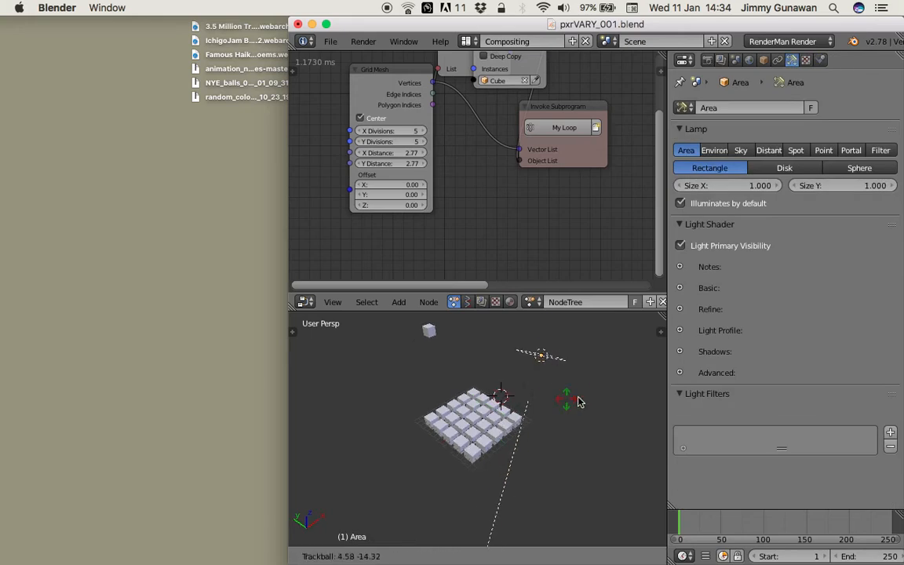
click(579, 402)
key(super+s)
click(579, 393)
- Render the current frame as an image
click(365, 42)
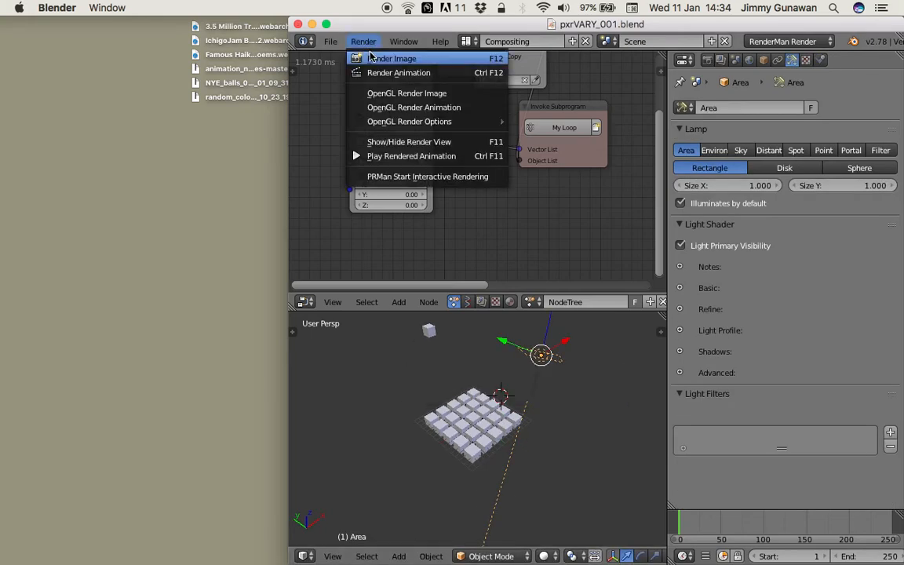
click(386, 59)
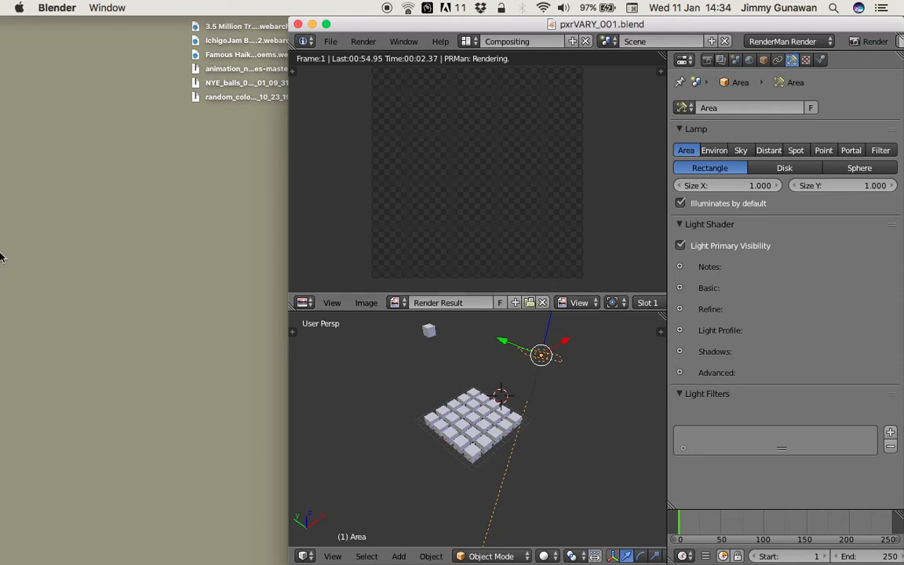
mouse_move(12, 271)
- Narrow the properties editor to widen the 3D view and look at the cubes through the camera
drag(668, 267, 698, 268)
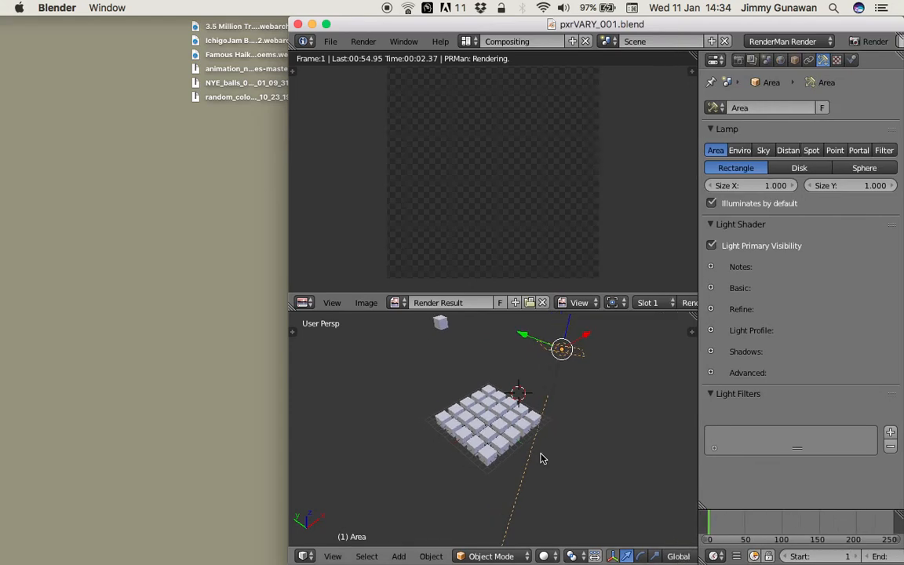
scroll(522, 424, up, 2)
middle_drag(516, 425, 549, 425)
click(332, 556)
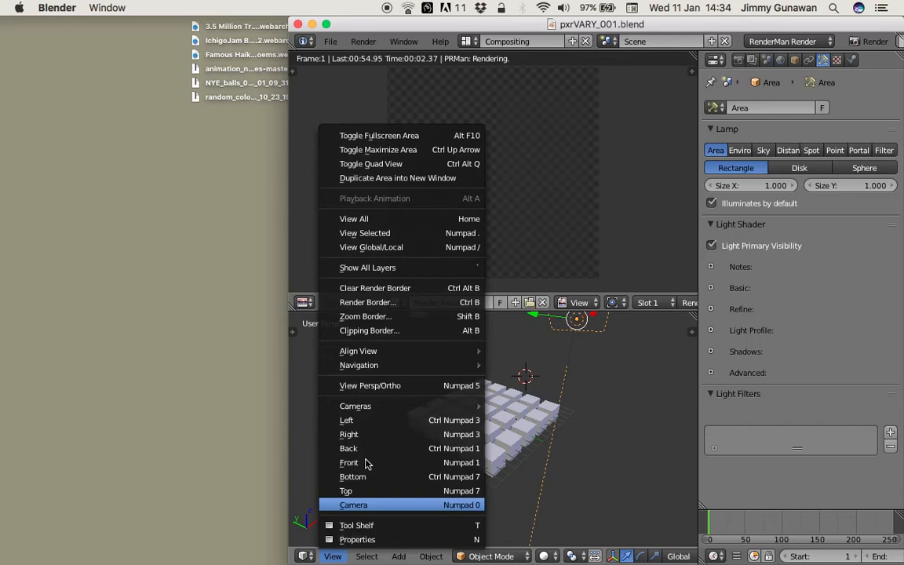
mouse_move(397, 403)
click(531, 420)
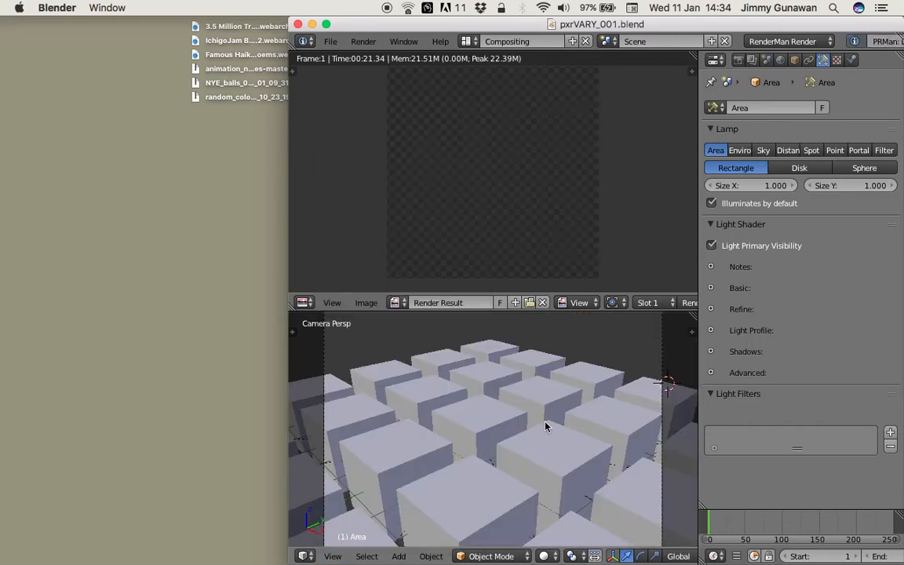
- Lock the camera to the view and reframe it so the whole cube grid fits the shot
click(693, 332)
scroll(572, 414, down, 10)
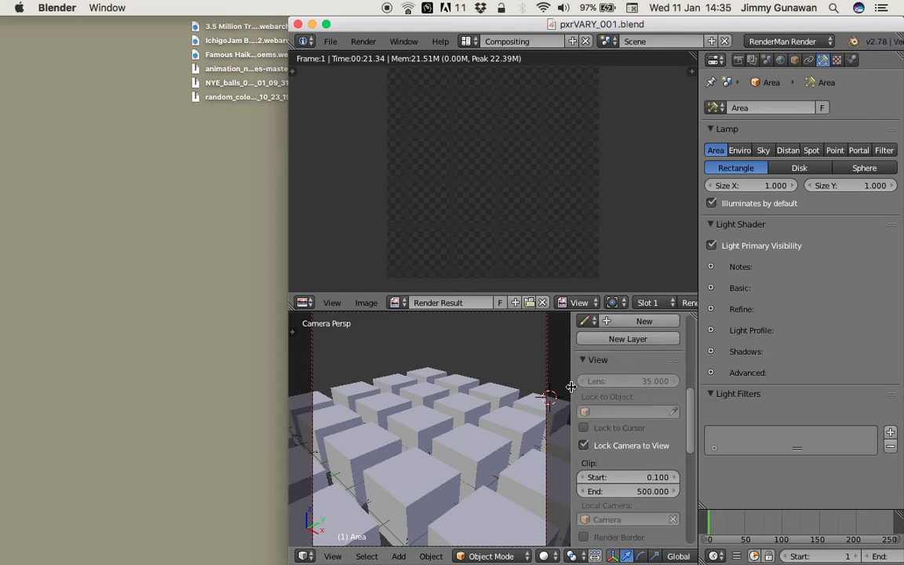
scroll(549, 395, down, 5)
key(n)
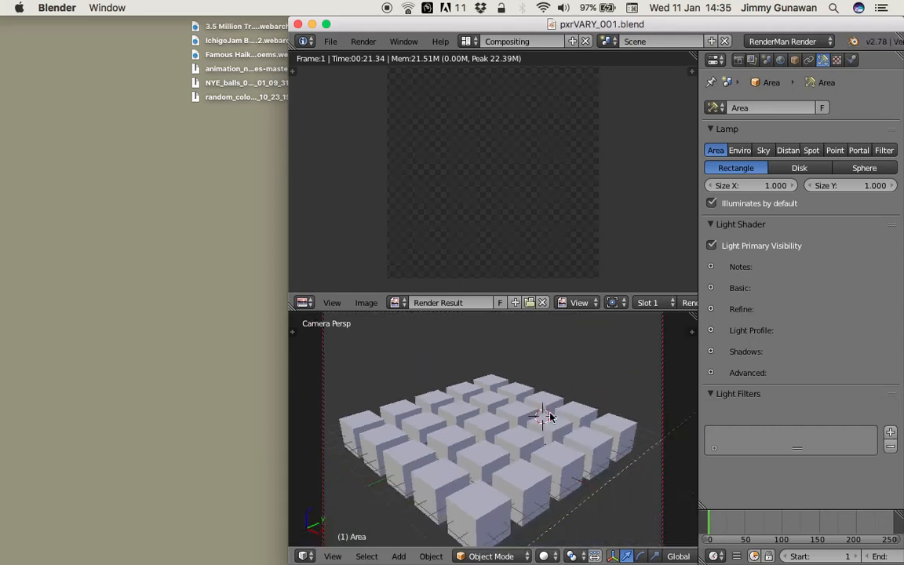
middle_drag(547, 417, 563, 406)
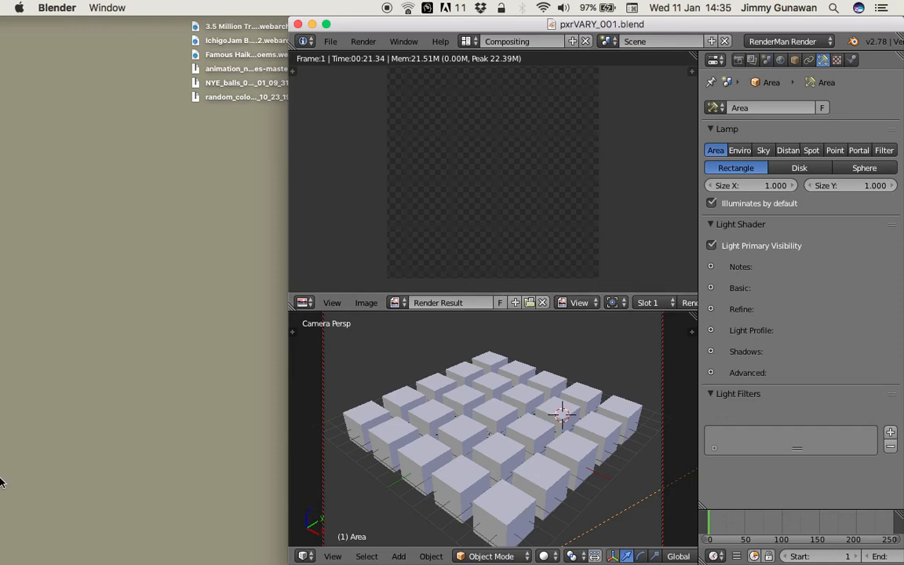
- Bring the "it" window forward, narrow it to fit beside the Blender window, and switch back to Blender
click(32, 476)
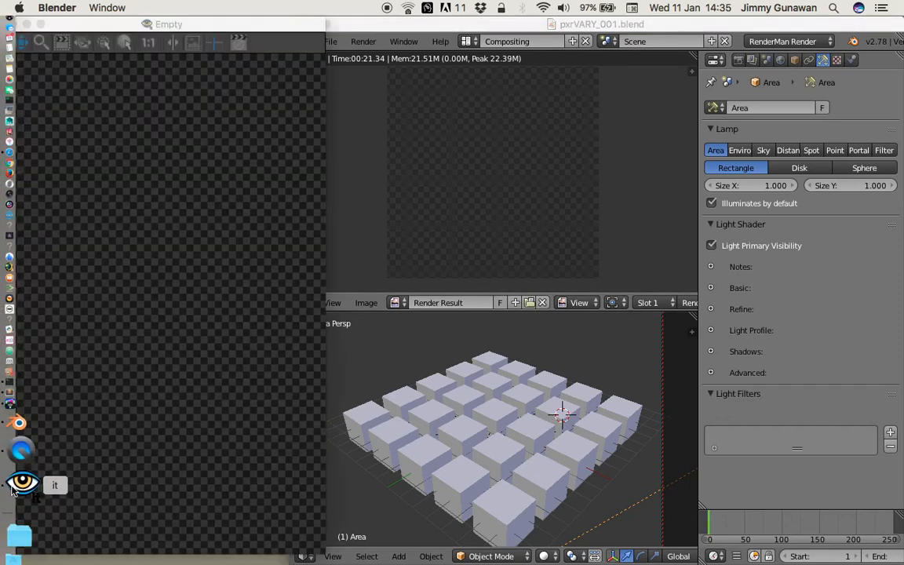
drag(326, 61, 293, 63)
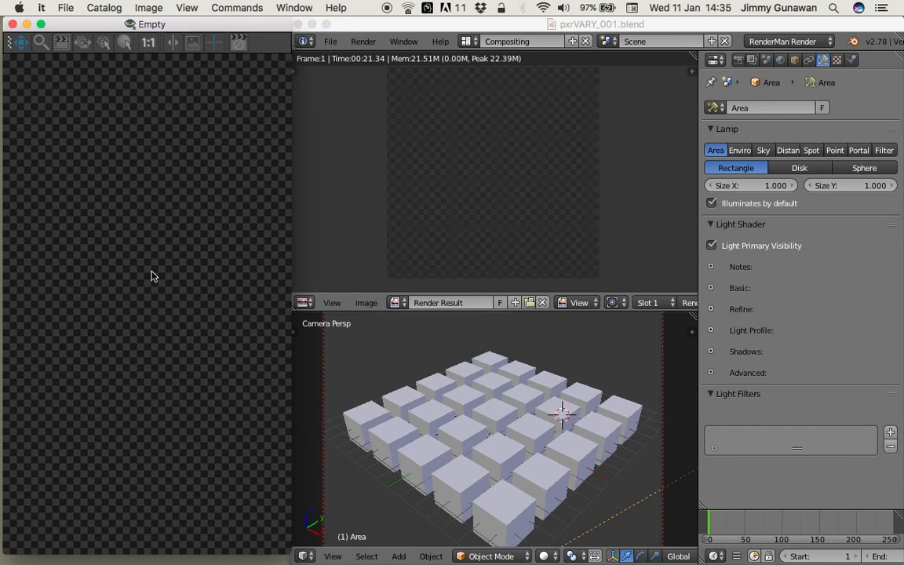
drag(312, 101, 265, 166)
click(387, 169)
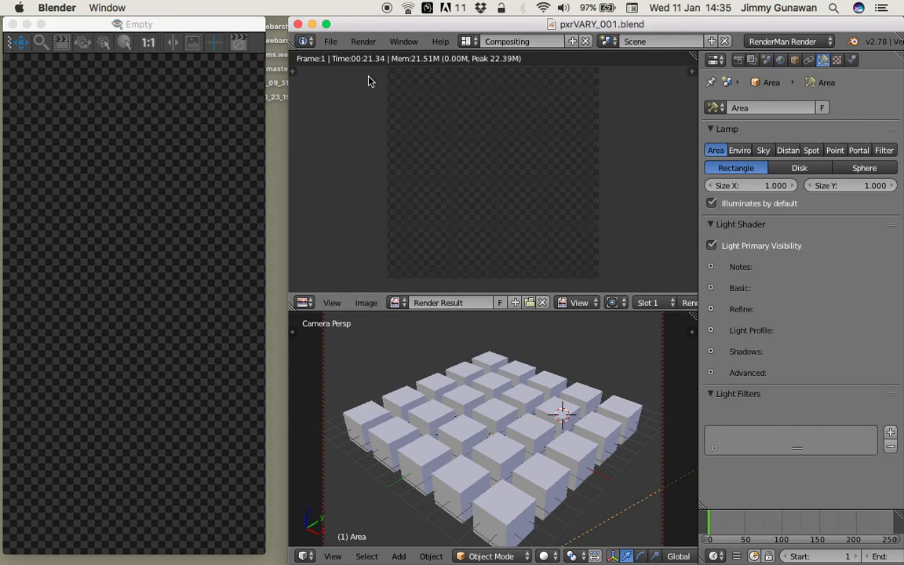
- Switch the render result area to the node editor and fit the Animation Nodes tree in view
key(shift+F3)
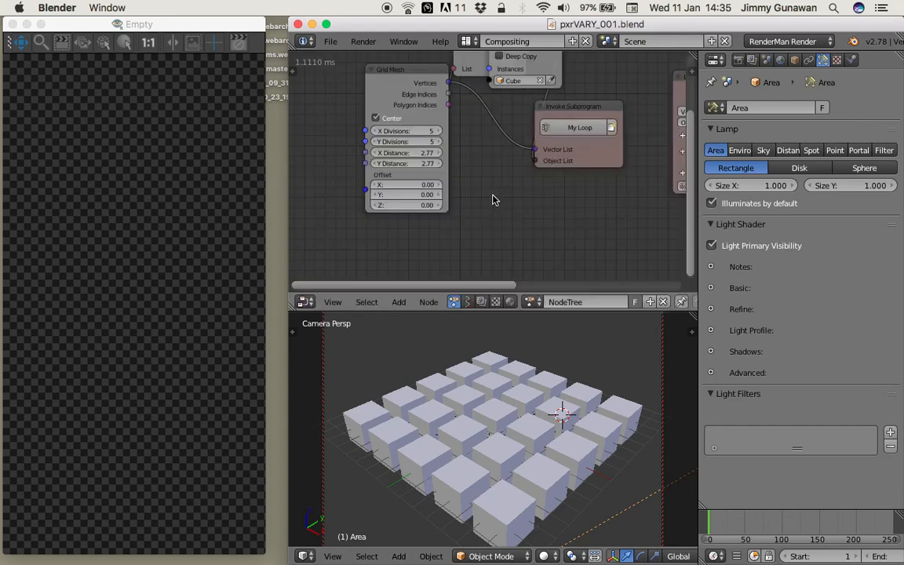
middle_drag(493, 199, 494, 238)
click(330, 41)
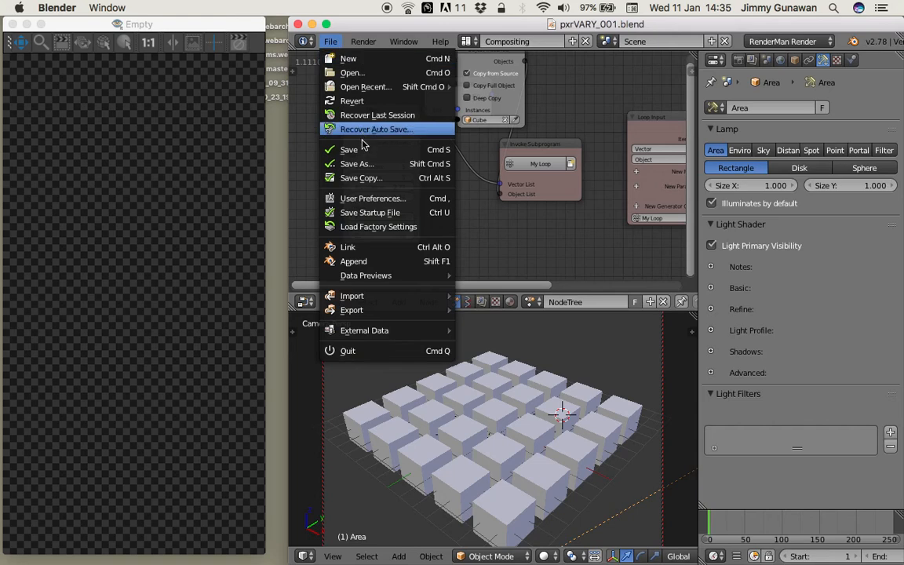
key(Home)
- Apply the PreviewPreset sampling preset in the render settings and start PRMan interactive rendering
click(739, 60)
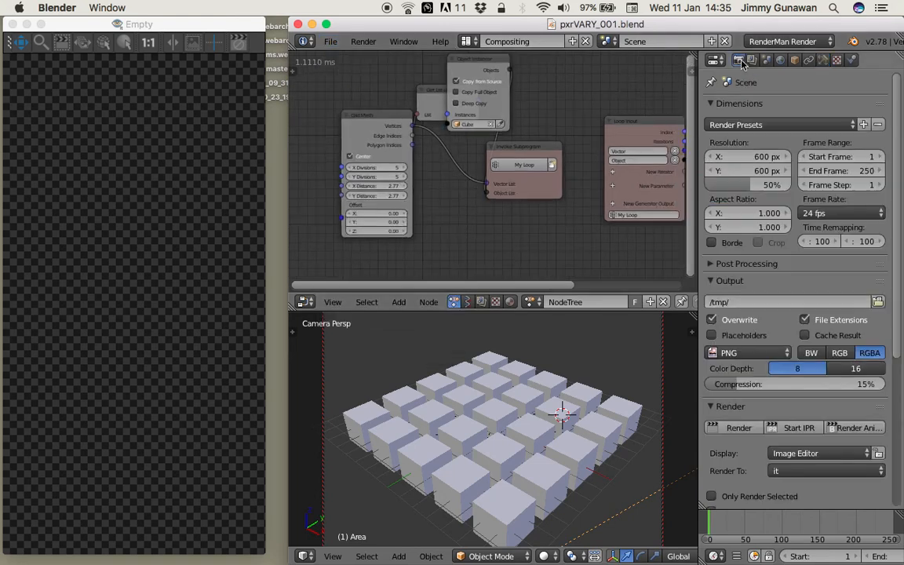
scroll(899, 323, down, 7)
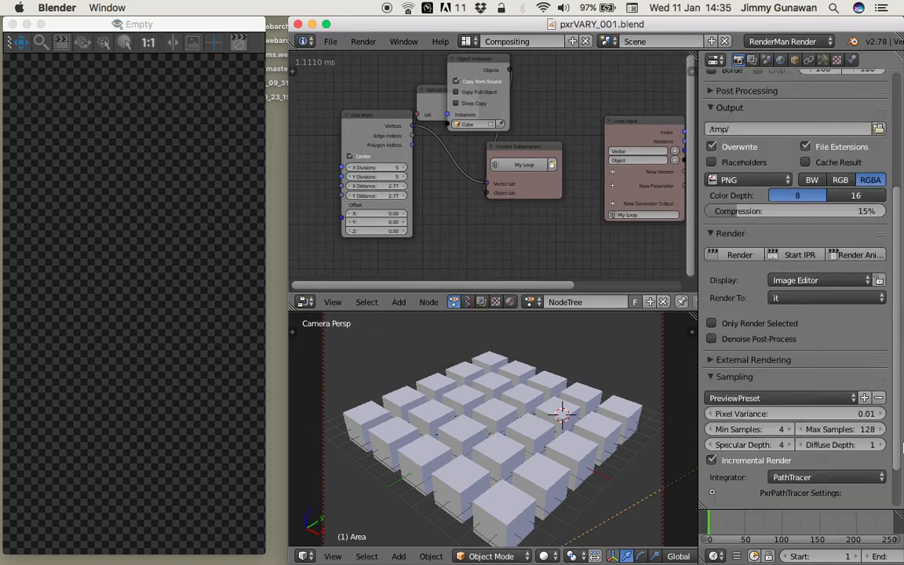
click(765, 367)
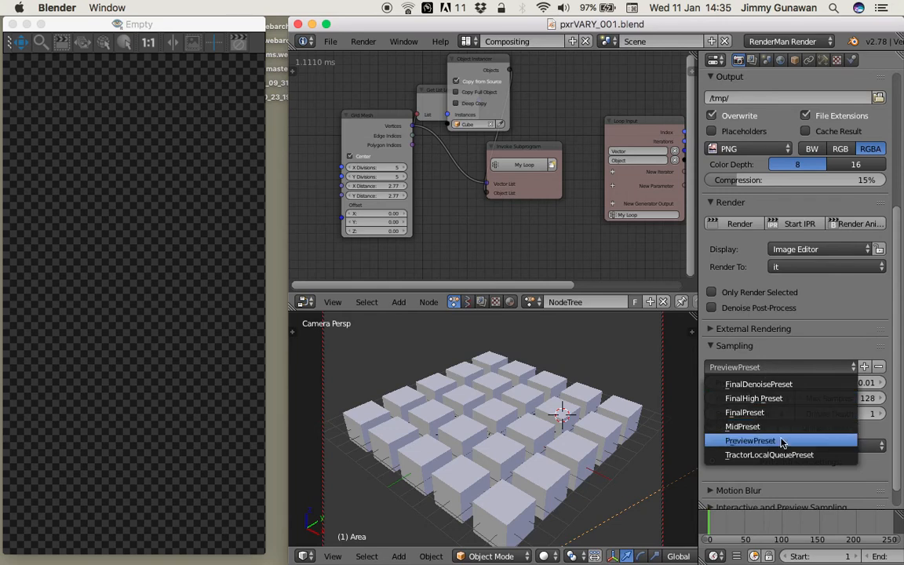
click(832, 441)
click(363, 40)
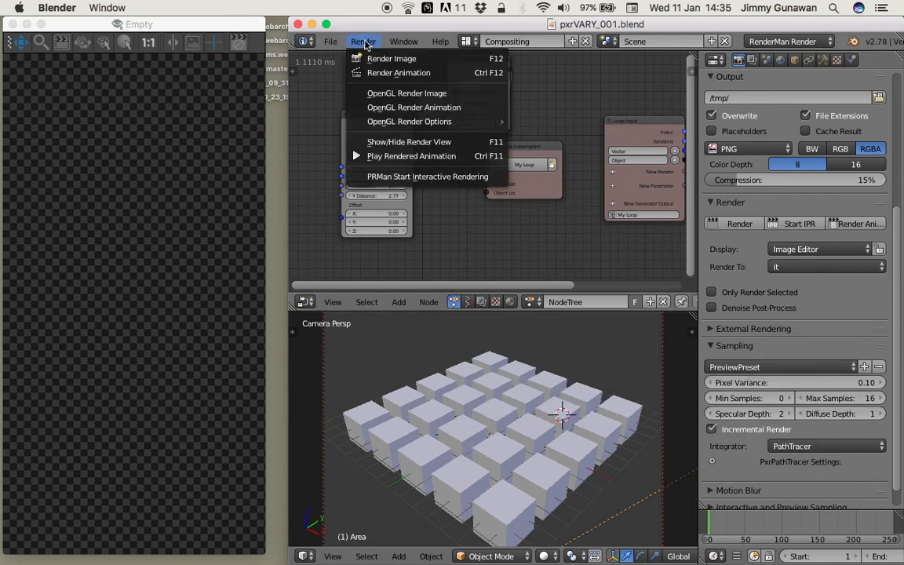
click(451, 185)
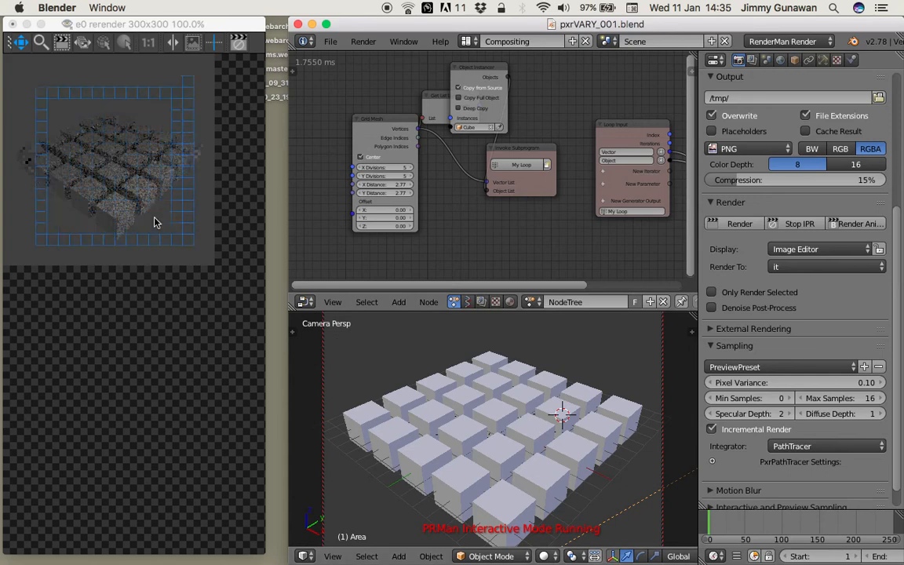
- Switch to "it" and examine the interactive render of the cube grid at 80% zoom
right_click(147, 192)
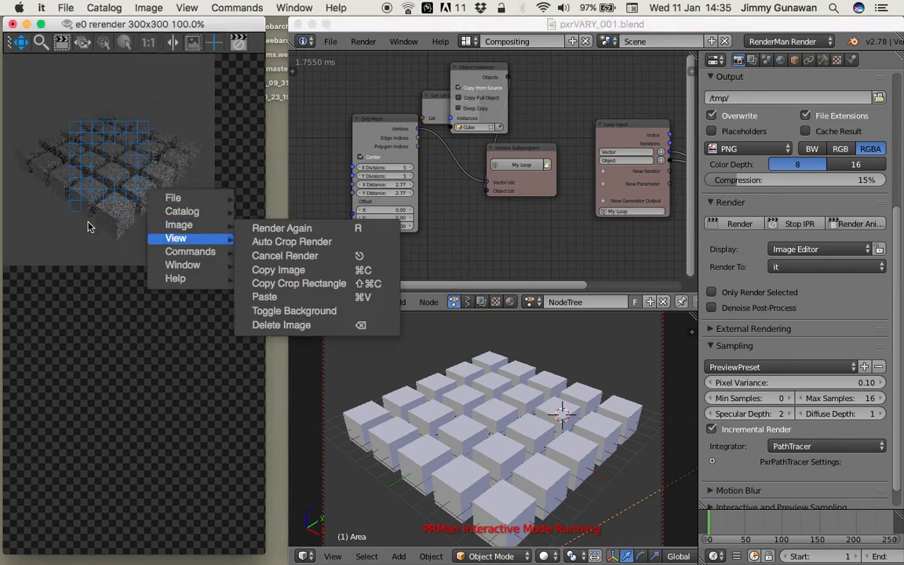
click(256, 132)
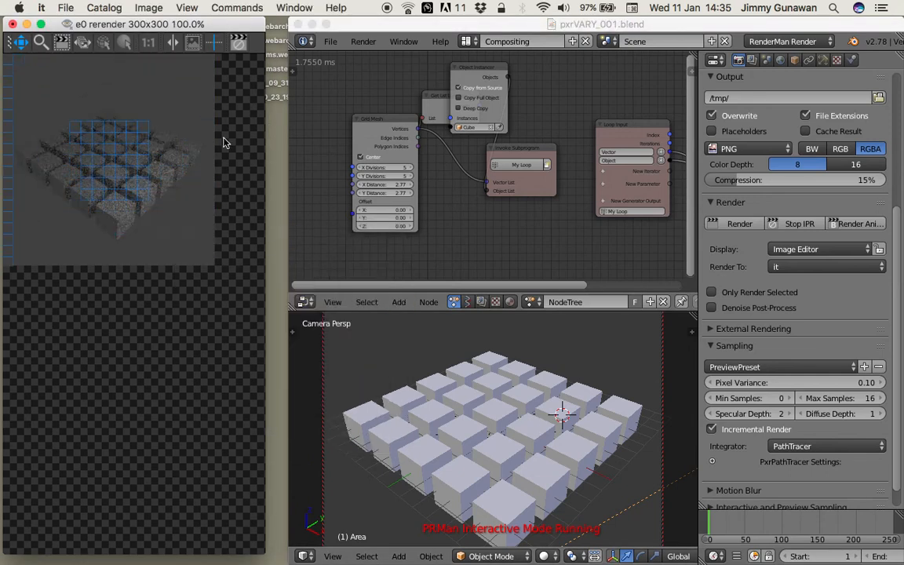
scroll(139, 208, up, 1)
scroll(143, 212, down, 4)
scroll(137, 206, up, 3)
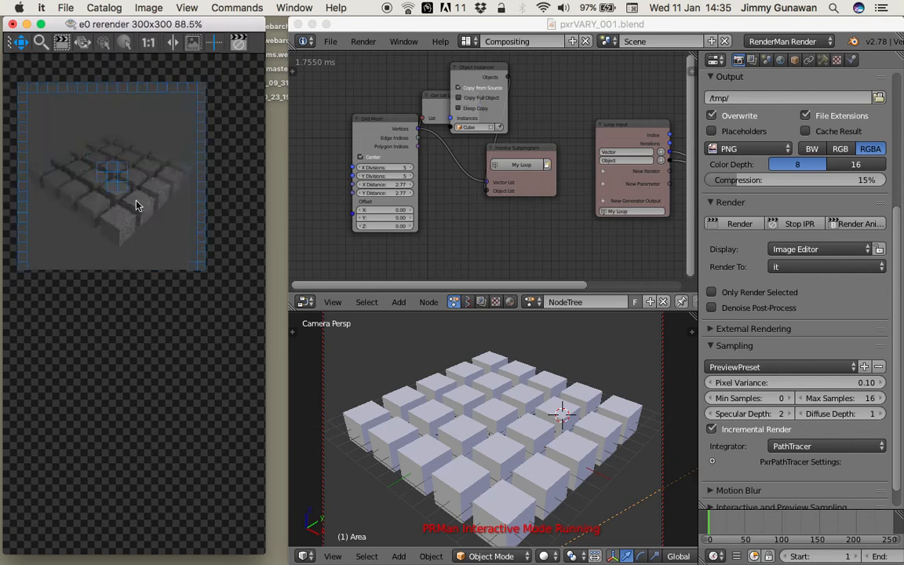
scroll(132, 215, up, 1)
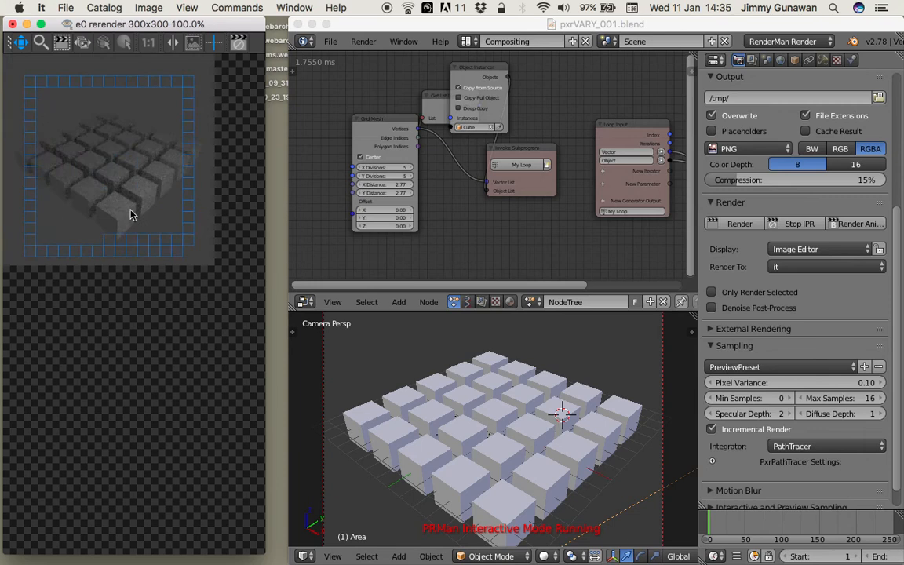
scroll(130, 213, down, 1)
right_click(145, 212)
mouse_move(175, 250)
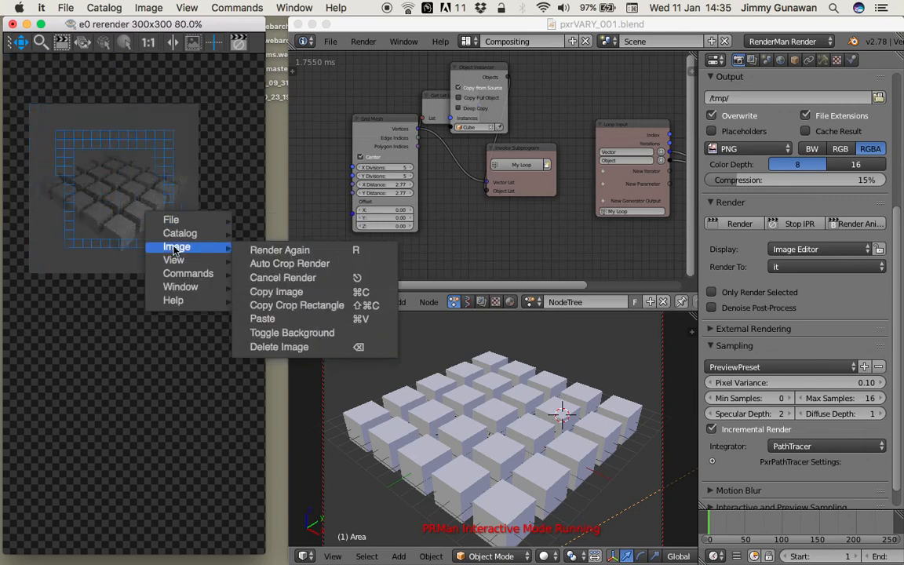
mouse_move(206, 226)
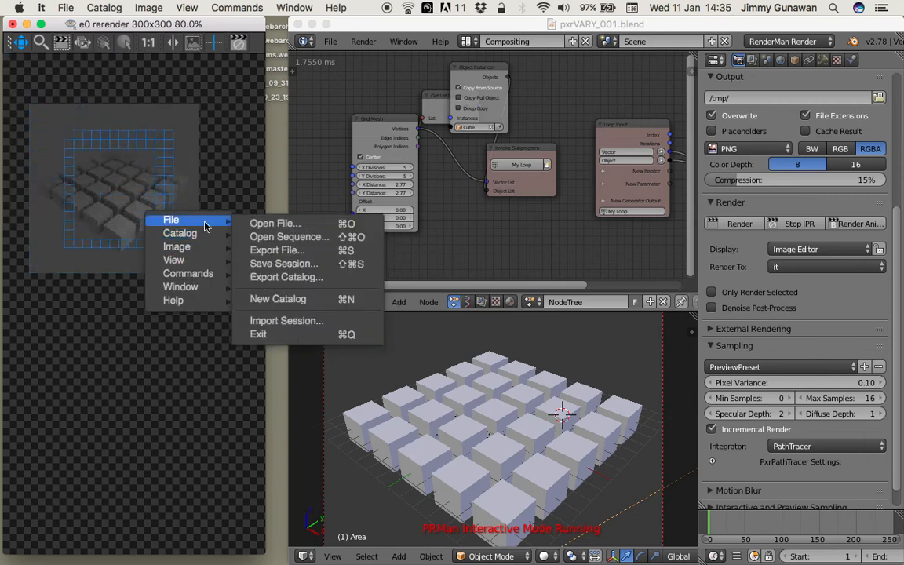
click(187, 23)
- Widen the "it" window, check the image's Inspector, close it, and narrow the window to fit beside Blender
drag(264, 69, 457, 93)
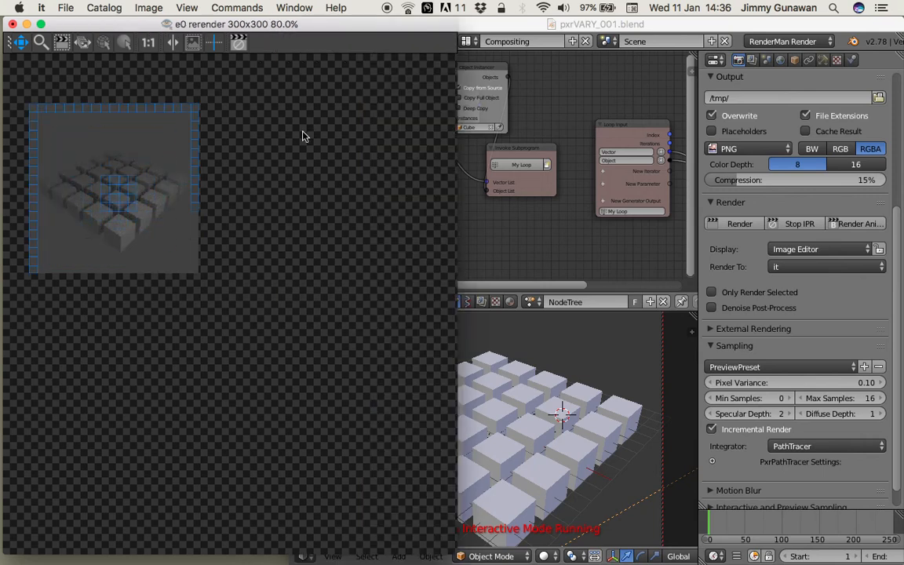
click(292, 9)
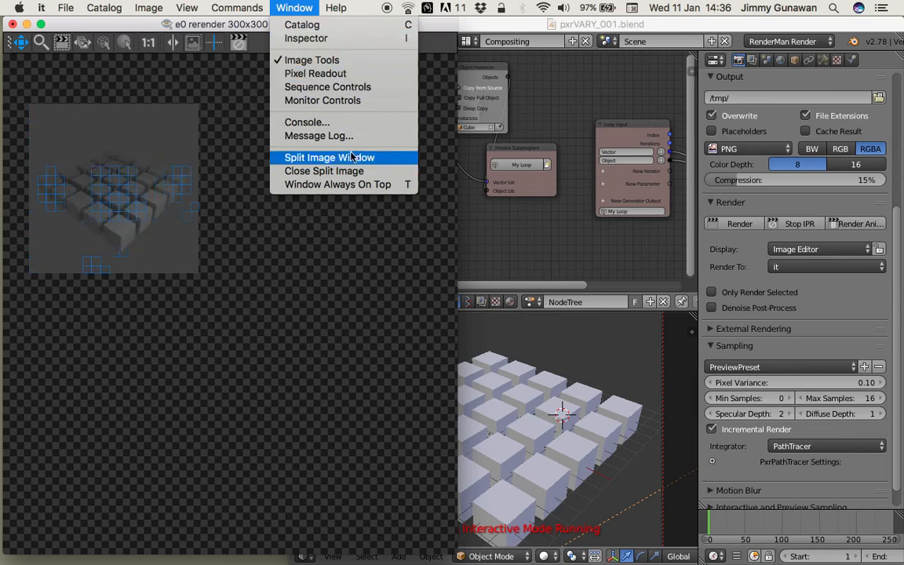
click(307, 39)
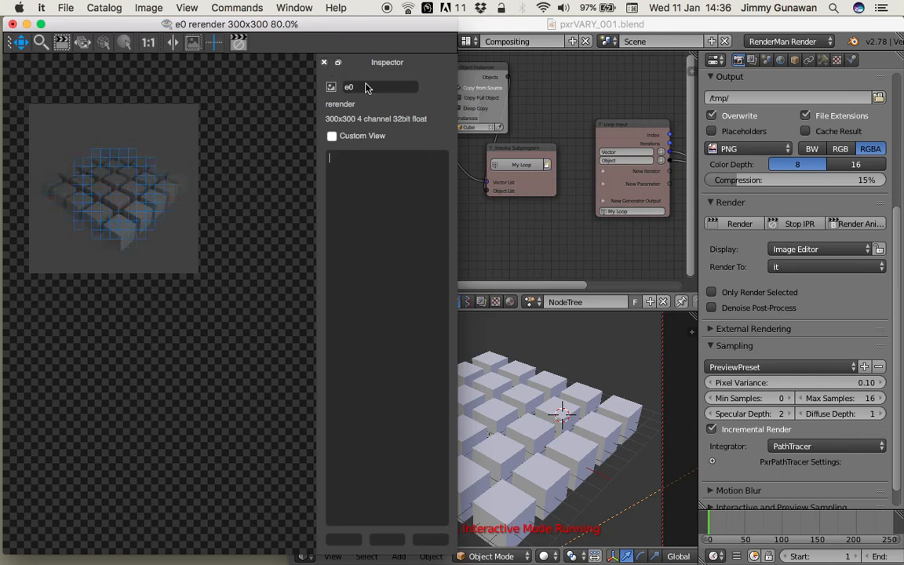
click(325, 63)
drag(437, 105, 249, 123)
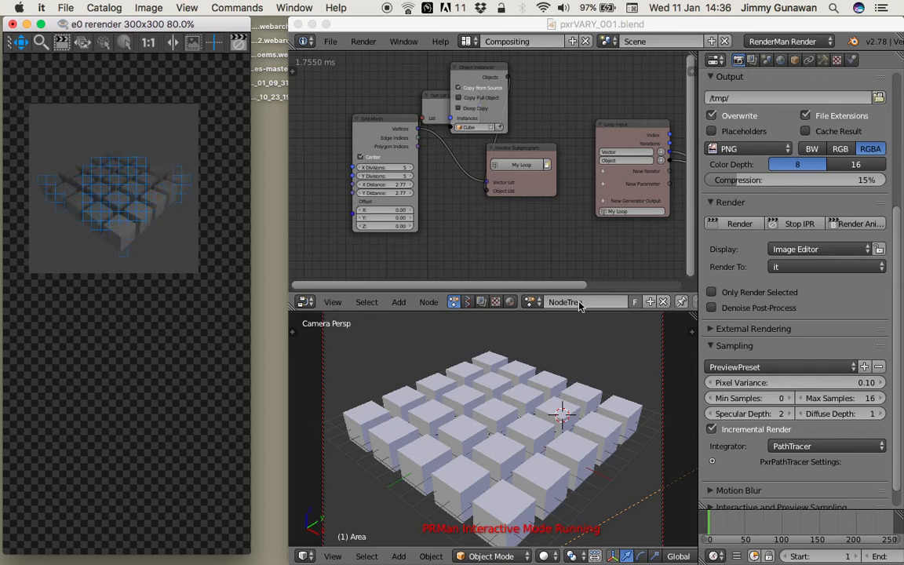
- Switch back to Blender and show the shader node tree in the node editor
click(514, 306)
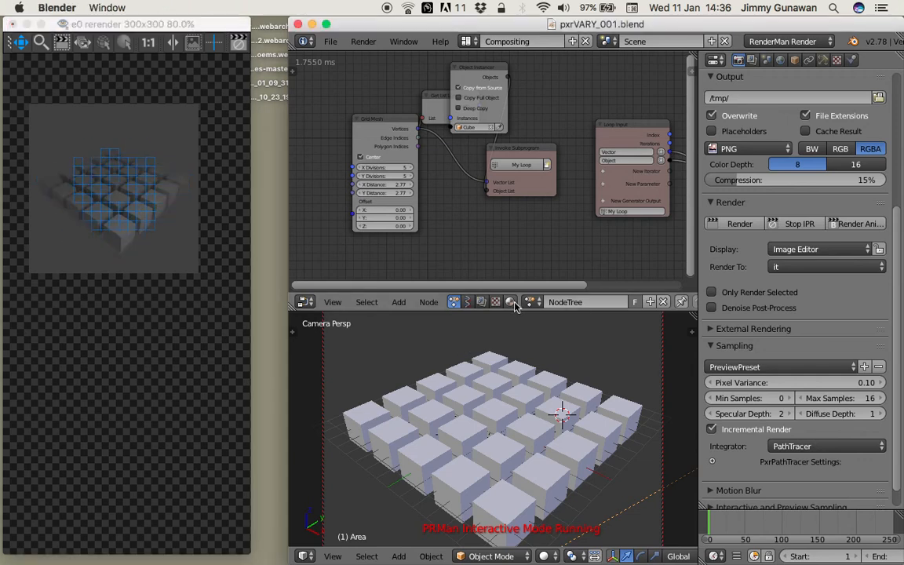
click(510, 302)
ctrl+middle_drag(493, 226, 480, 207)
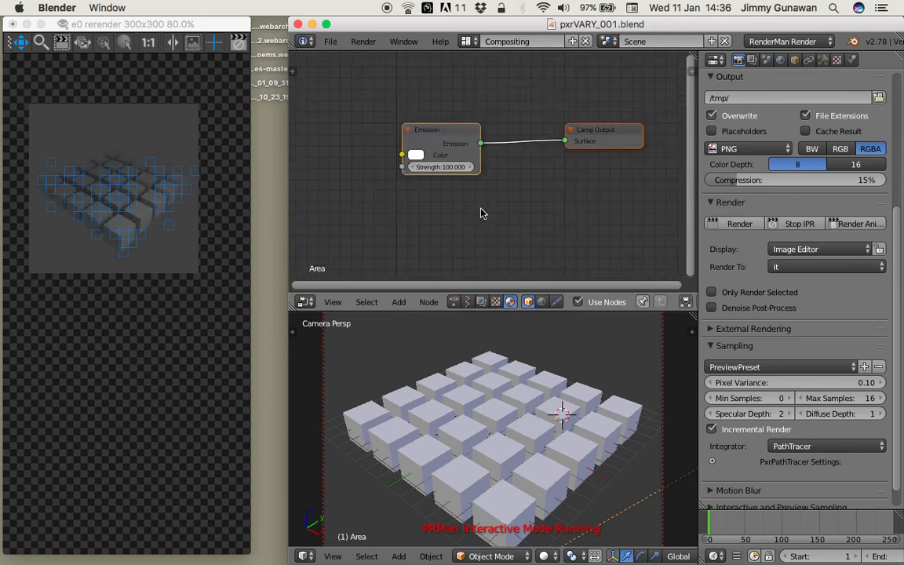
middle_drag(510, 246, 506, 209)
scroll(506, 213, down, 2)
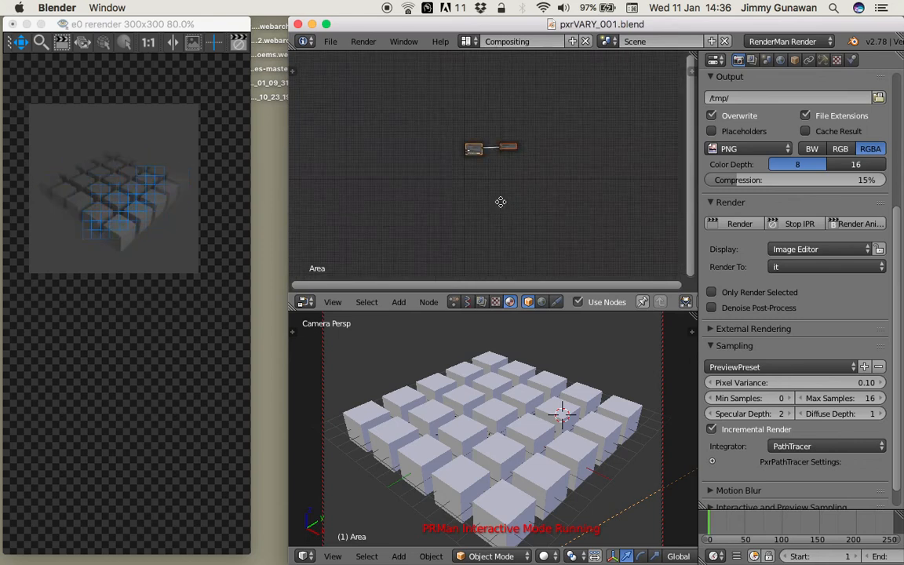
- Select an instanced cube to show its Material.001 nodes, with PxrVary and PxrSurface readable
right_click(559, 380)
scroll(520, 177, up, 4)
middle_drag(521, 177, 553, 102)
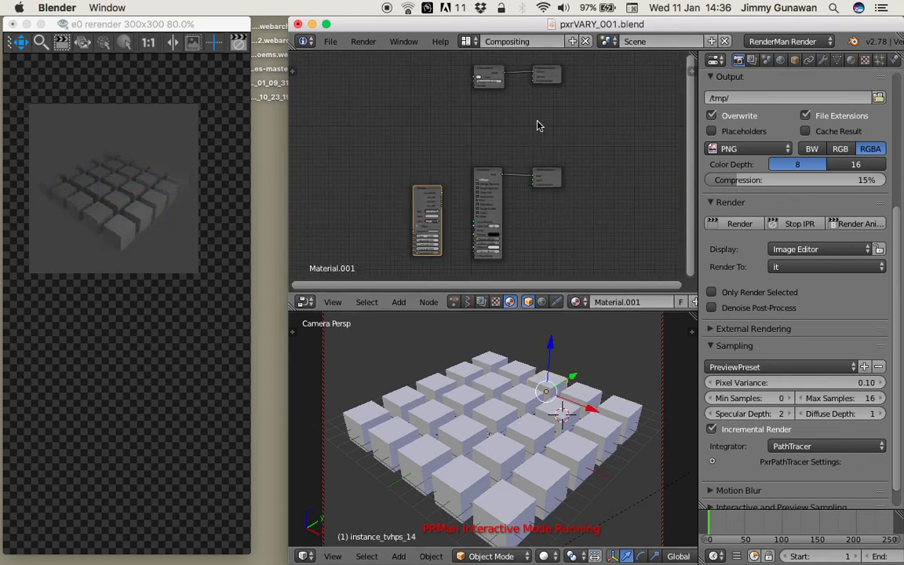
scroll(484, 184, up, 5)
middle_drag(463, 218, 474, 183)
scroll(464, 157, up, 2)
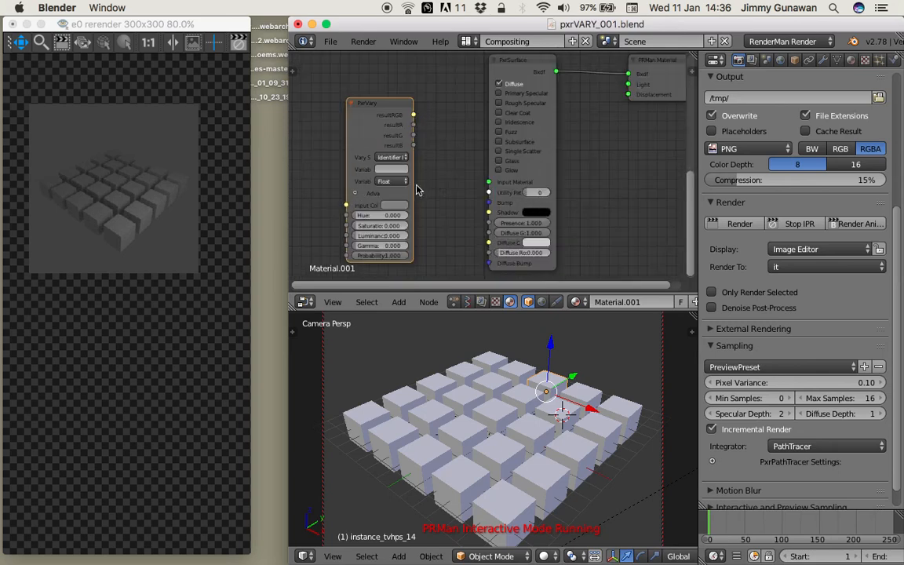
scroll(423, 125, up, 1)
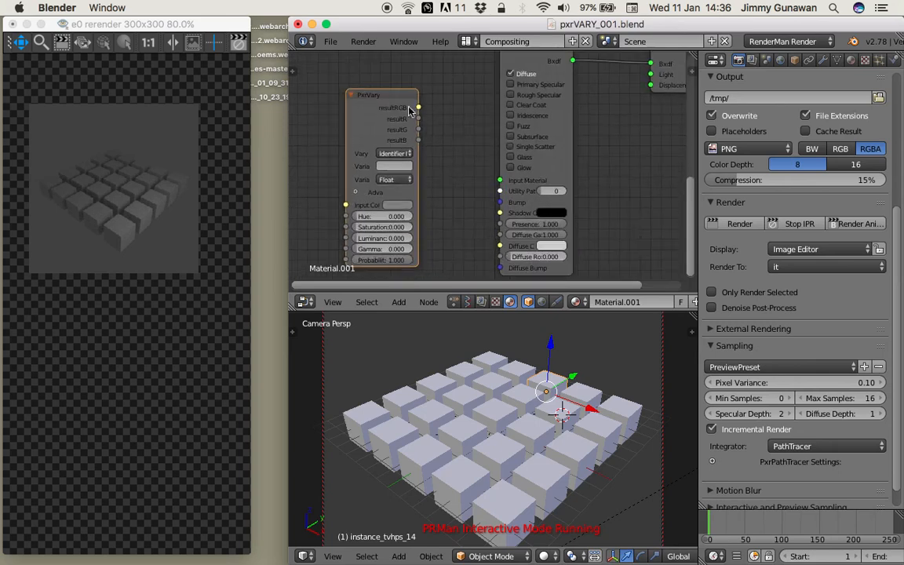
- Widen the PxrVary node, set its Vary Source to Identifier Name, and link resultRGB to PxrSurface's Diffuse Color
click(399, 153)
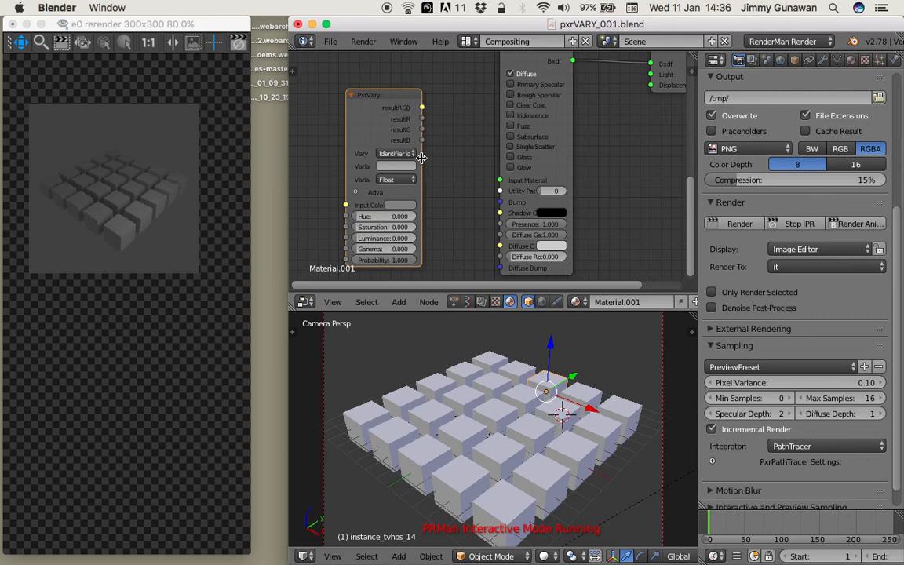
drag(421, 155, 450, 156)
click(449, 154)
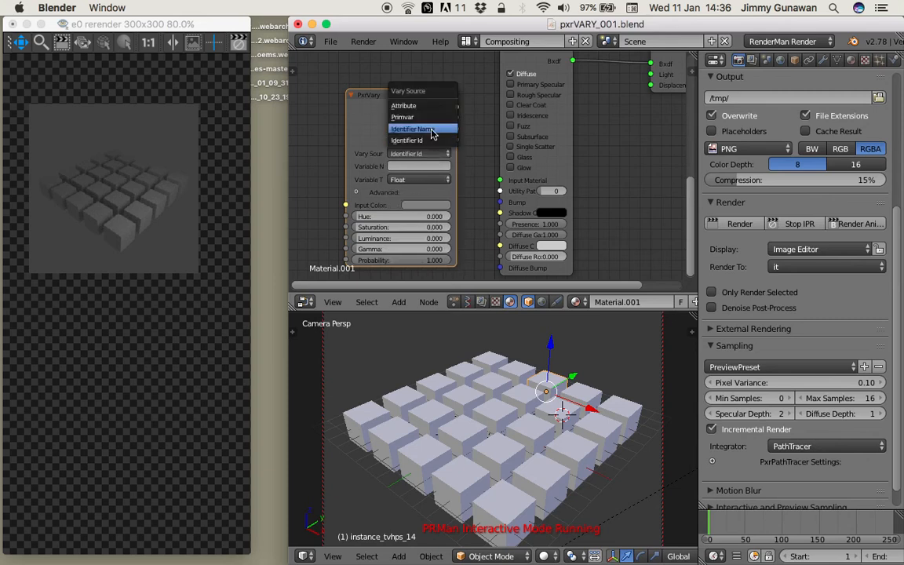
click(445, 122)
drag(457, 108, 500, 245)
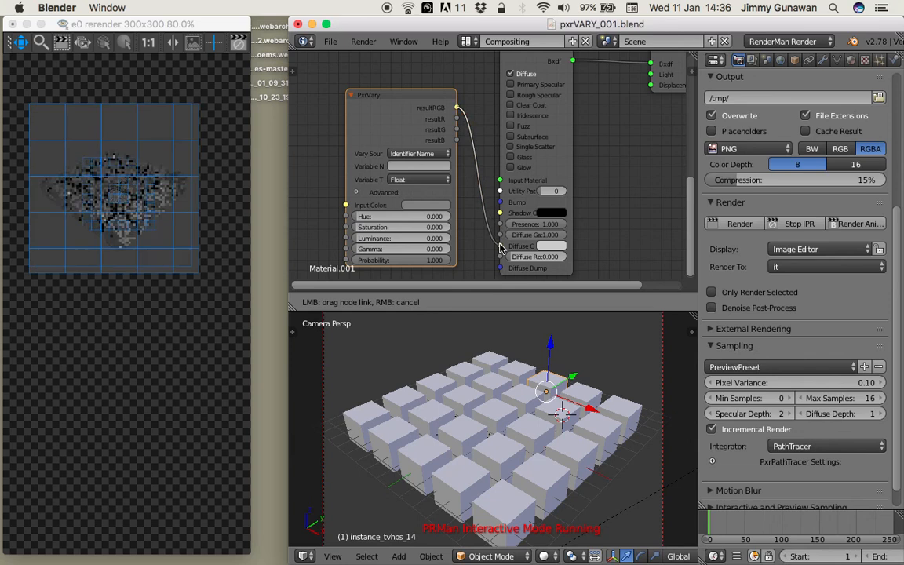
- Set the PxrVary Input Color to a bright pinkish red, R 0.962, G 0.186, B 0.371
click(418, 206)
click(454, 133)
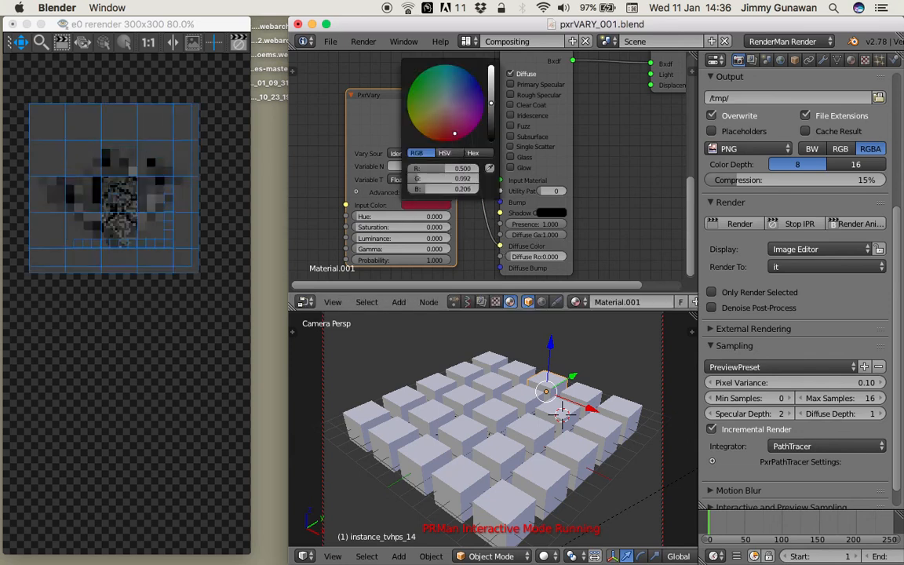
drag(491, 86, 494, 70)
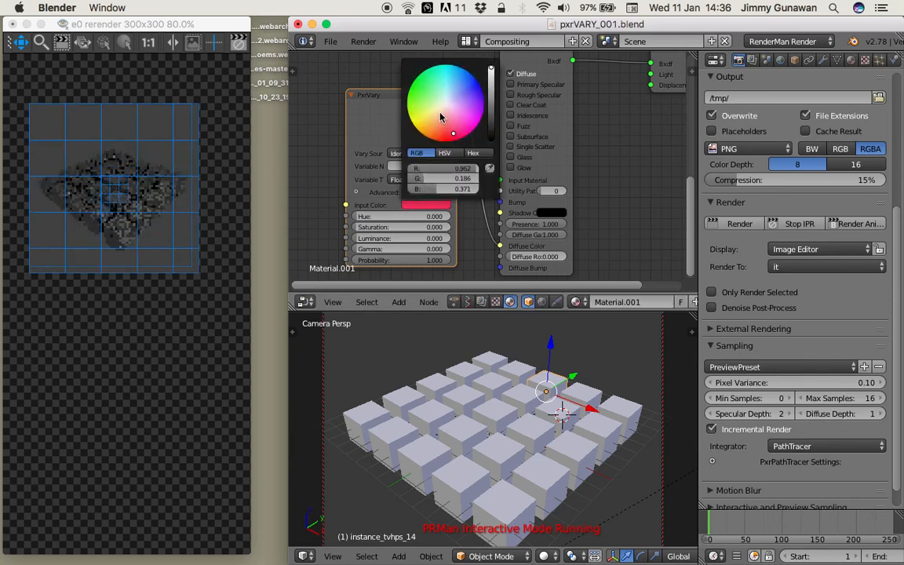
- Set PxrVary's Hue to 0.311, Saturation 0.929, Luminance 0.568 and Gamma 0.443, with Variable Type Integer
drag(386, 218, 479, 227)
drag(384, 238, 437, 249)
click(408, 179)
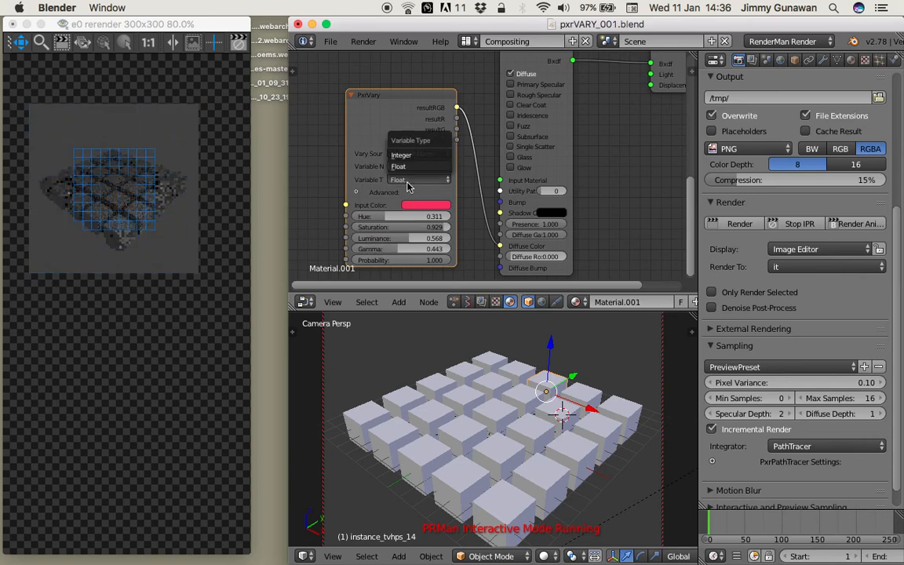
click(401, 155)
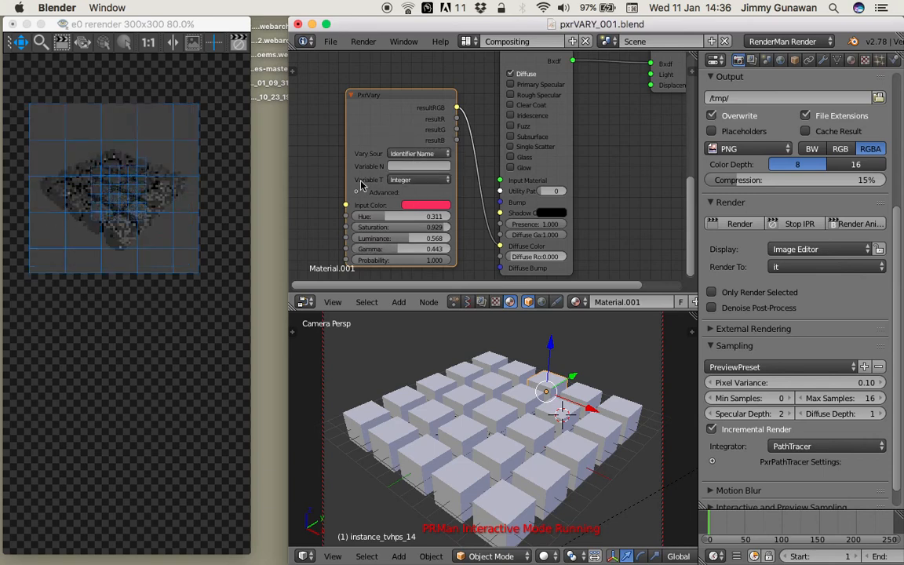
- Select another cube near the middle of the grid and save the Blender file
right_click(474, 404)
right_click(522, 404)
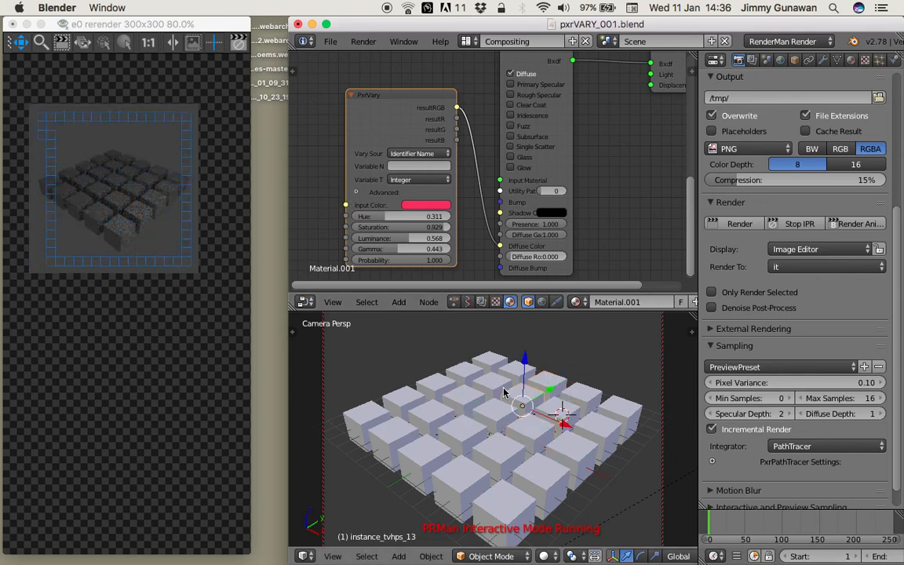
click(330, 41)
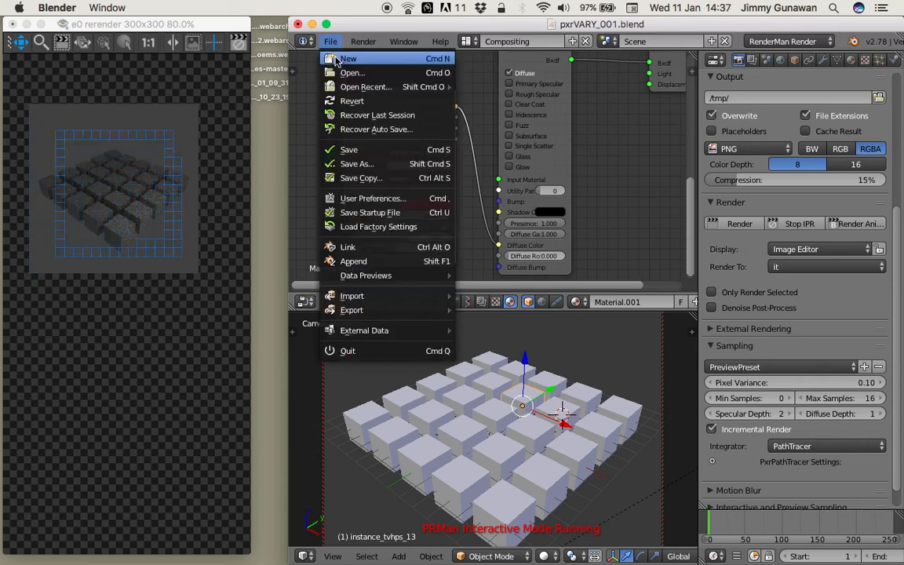
click(354, 150)
- Stop PRMan interactive rendering and start it again to refresh the render
click(366, 42)
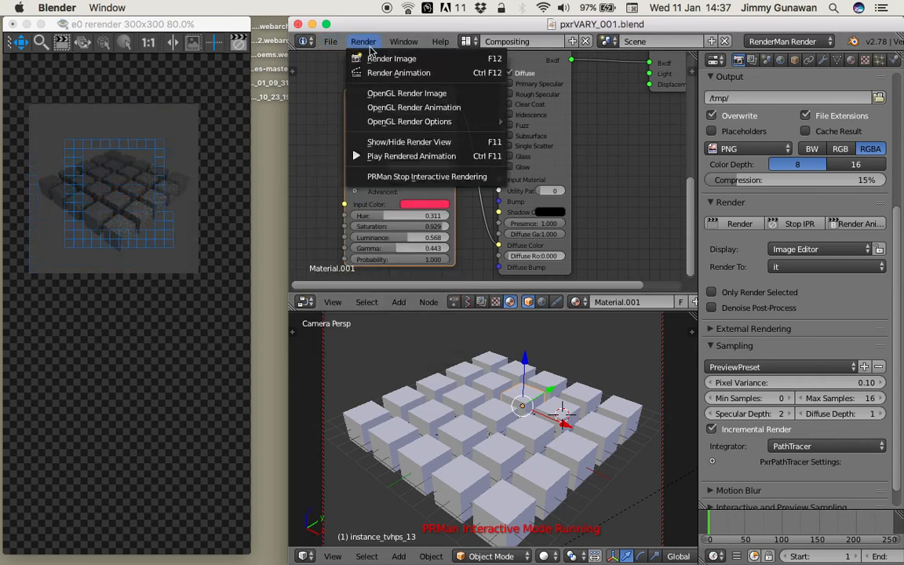
click(393, 176)
click(366, 41)
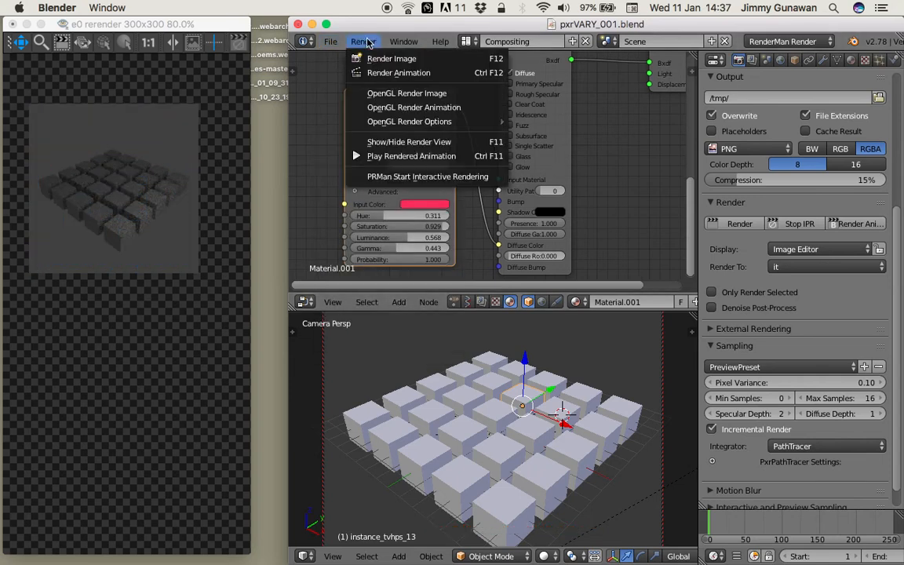
click(394, 178)
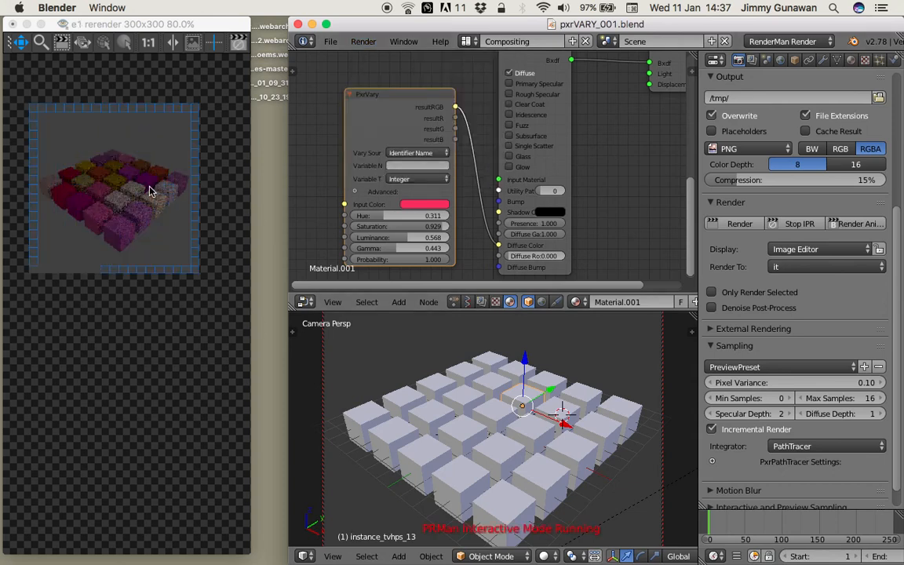
- Nudge the PxrVary node slightly and change its Input Color to a light yellow-green
scroll(119, 154, up, 1)
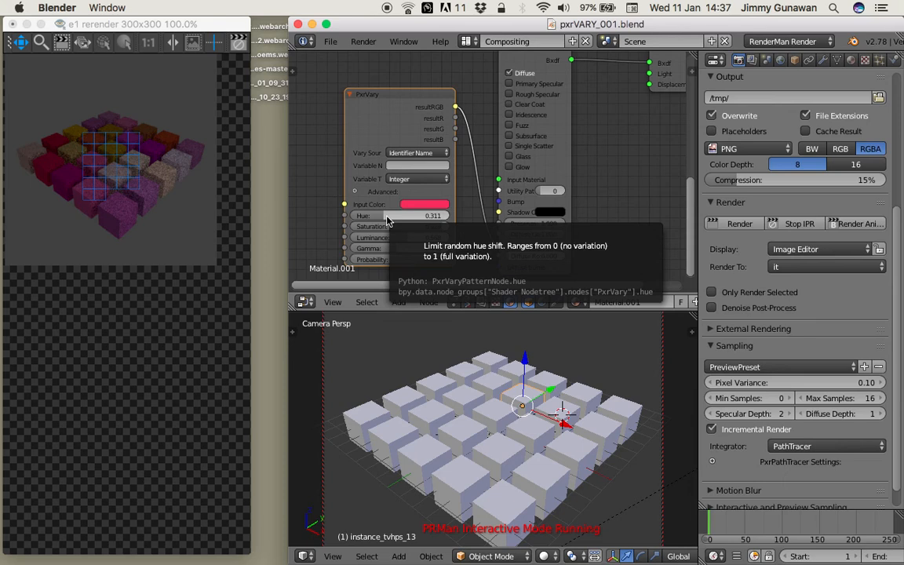
key(XF86MonBrightnessDown)
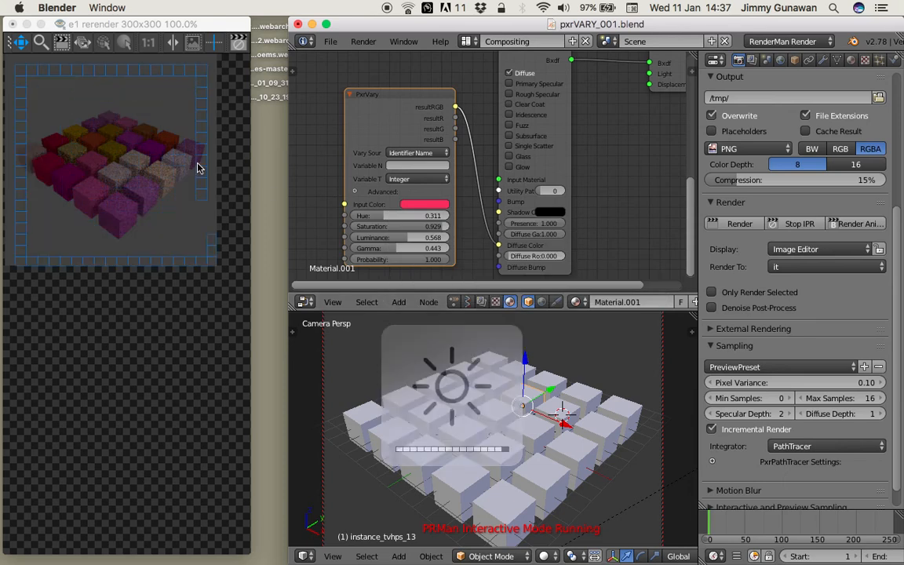
drag(373, 100, 379, 96)
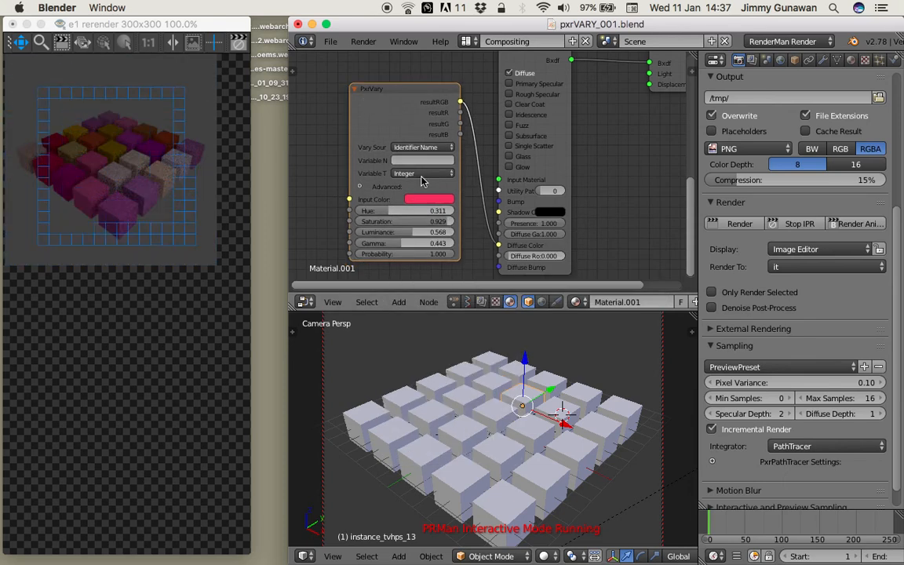
scroll(428, 160, up, 1)
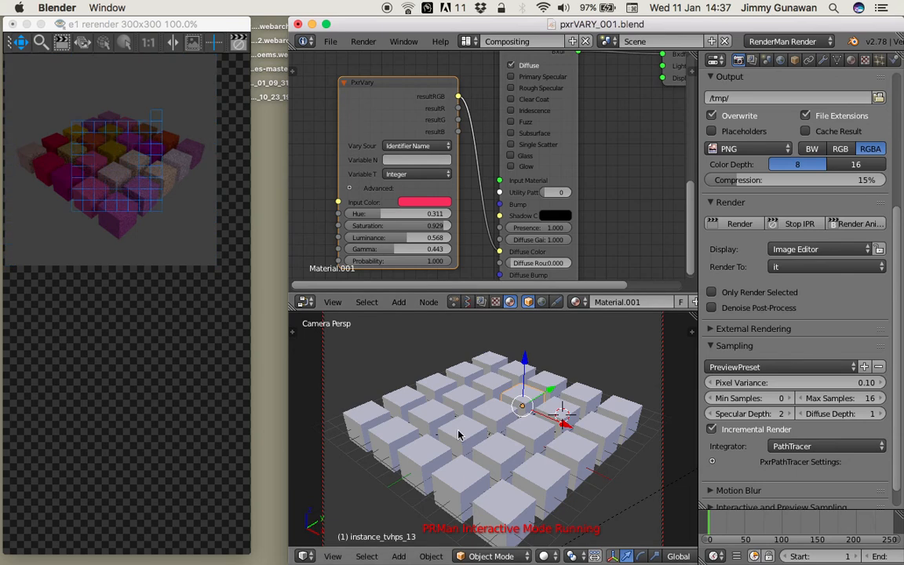
click(427, 201)
mouse_move(456, 126)
mouse_down()
mouse_move(425, 80)
mouse_move(468, 77)
mouse_move(430, 95)
mouse_move(434, 114)
mouse_move(463, 106)
mouse_move(462, 97)
mouse_move(429, 94)
mouse_up()
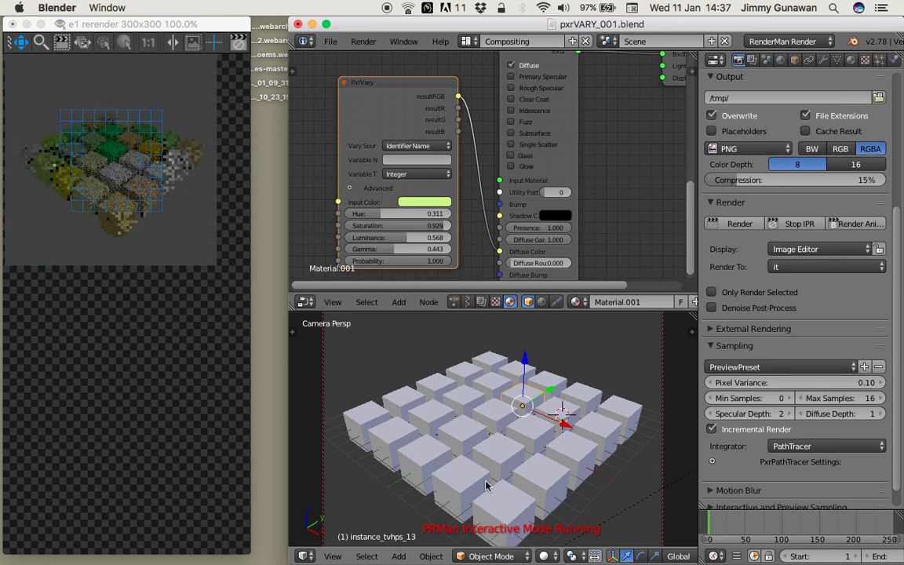
- Add a PxrFractal texture pattern node beside PxrVary and connect its resultRGB output to PxrVary's Input Color
middle_drag(354, 210, 383, 202)
scroll(360, 206, down, 1)
middle_drag(315, 178, 396, 175)
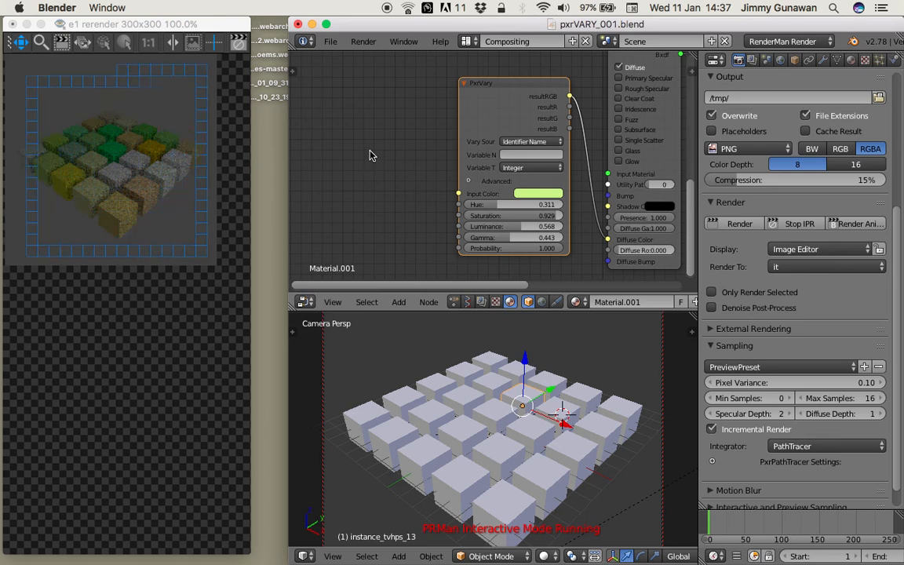
key(shift+a)
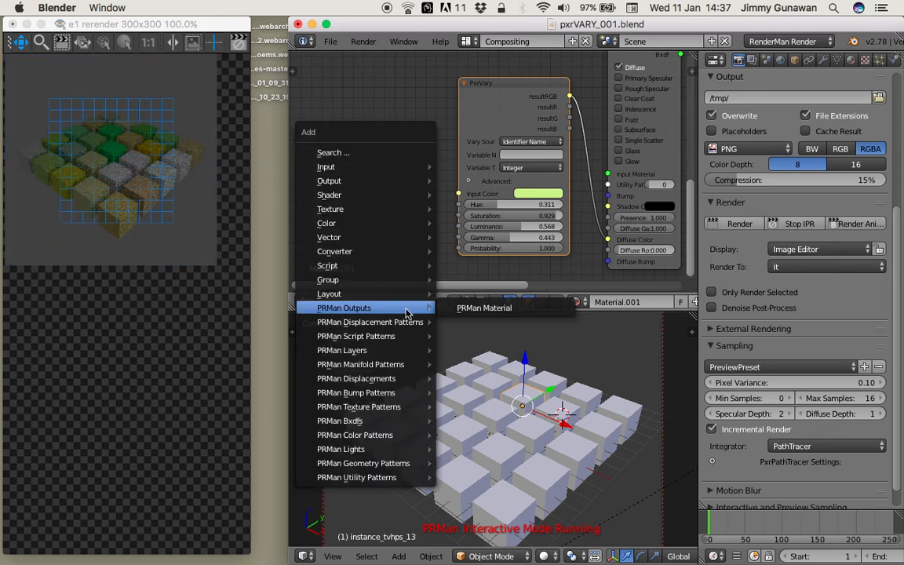
mouse_move(404, 407)
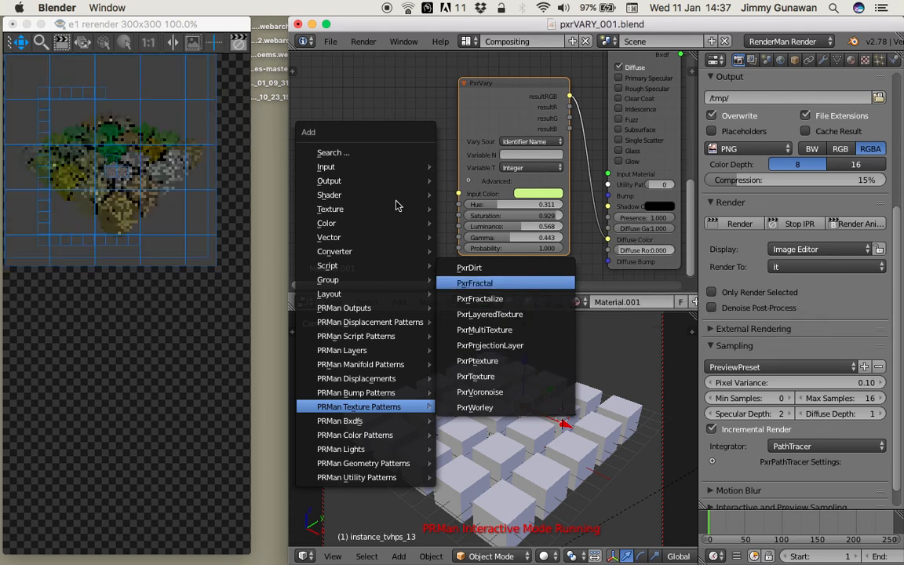
click(475, 282)
click(395, 139)
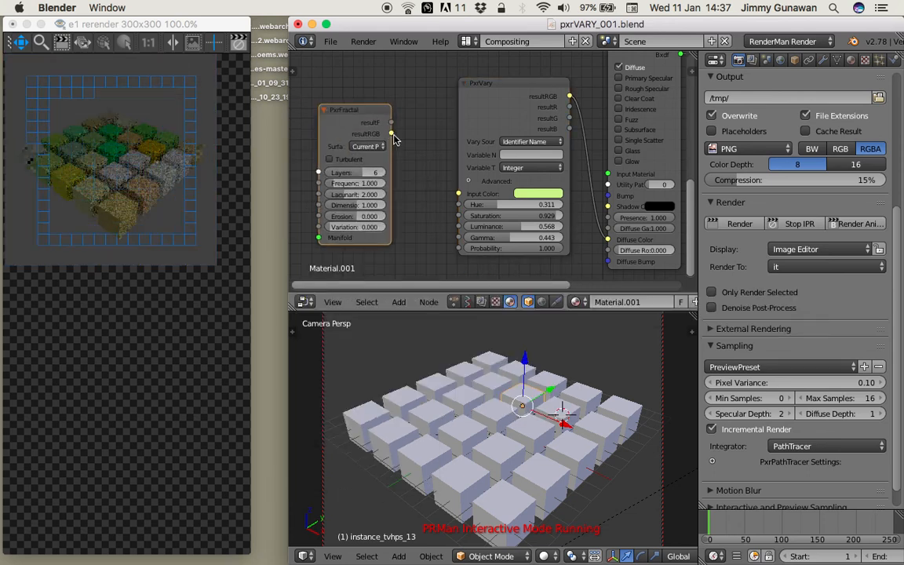
drag(392, 134, 458, 193)
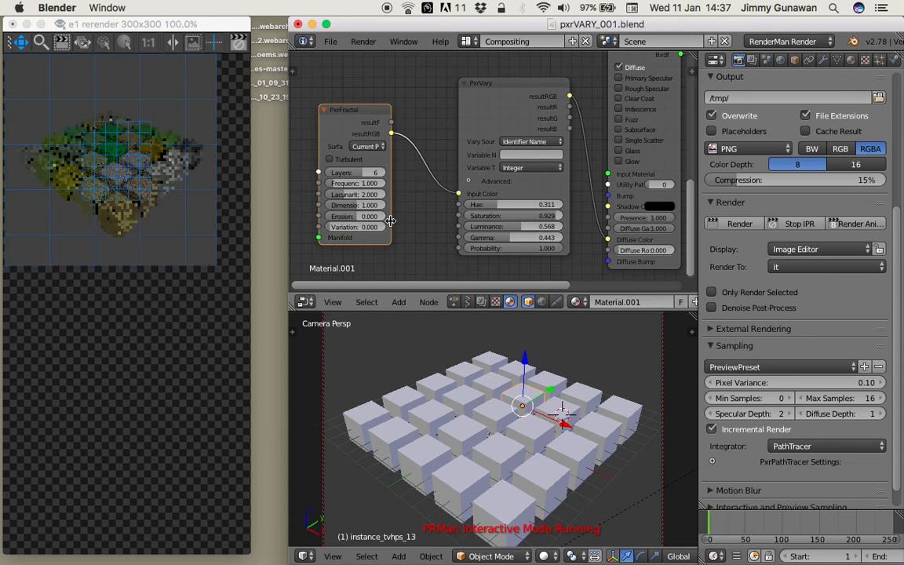
- Set PxrFractal's Layers to 7 and PxrVary's Hue to 0.672, and inspect the updated render up close
mouse_move(376, 174)
mouse_down()
mouse_move(362, 174)
mouse_move(382, 174)
mouse_up()
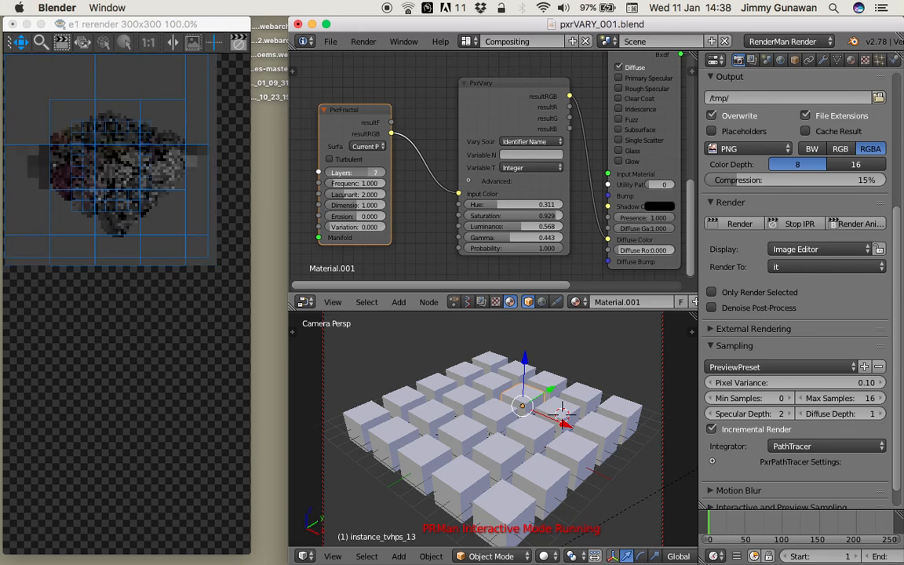
drag(494, 205, 528, 206)
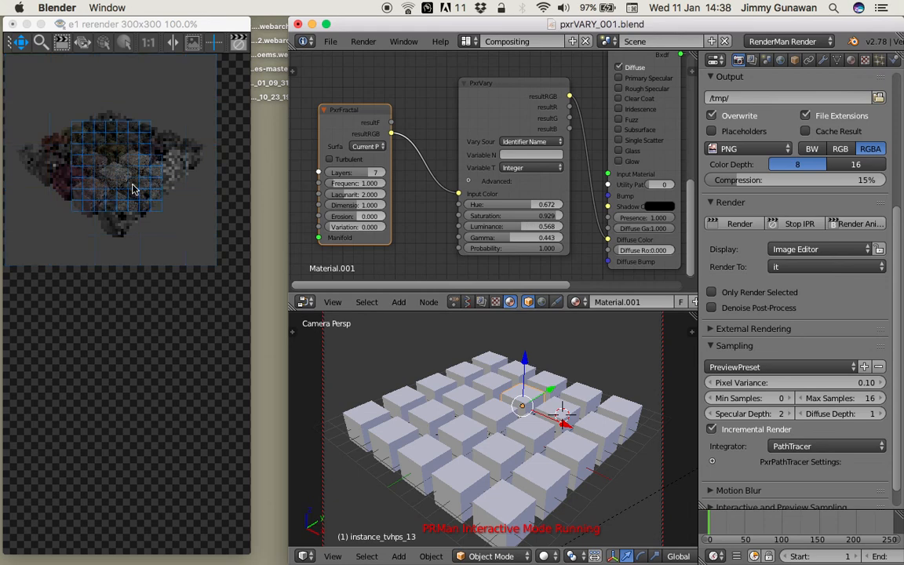
scroll(135, 192, up, 3)
scroll(143, 228, down, 1)
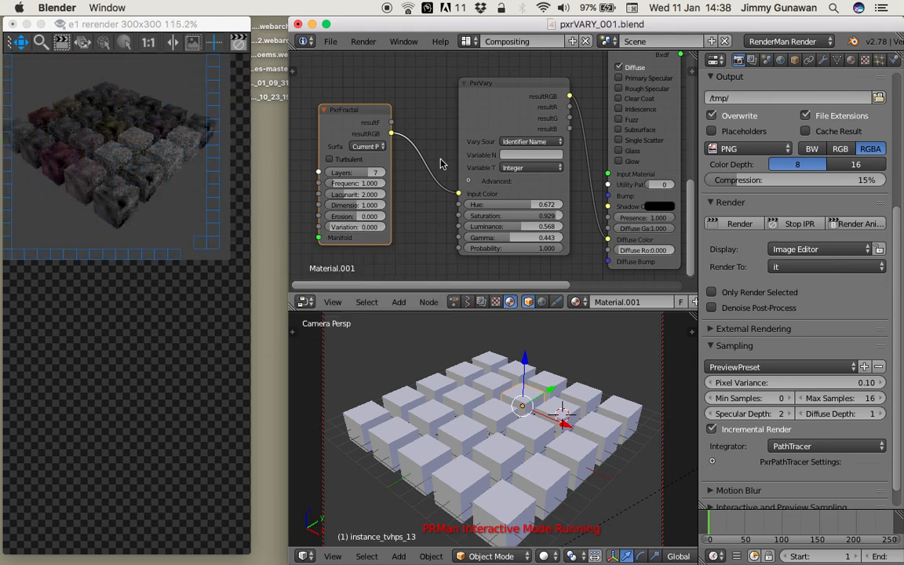
- Widen and reposition the PxrFractal node, and raise PxrVary's Hue to 0.929 and Luminance to 0.934
drag(321, 137, 289, 138)
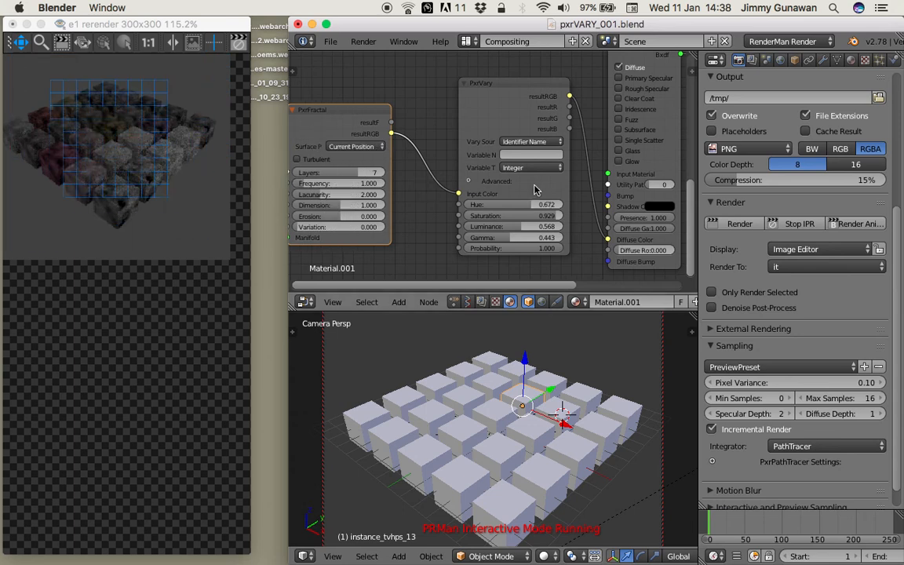
drag(353, 111, 375, 116)
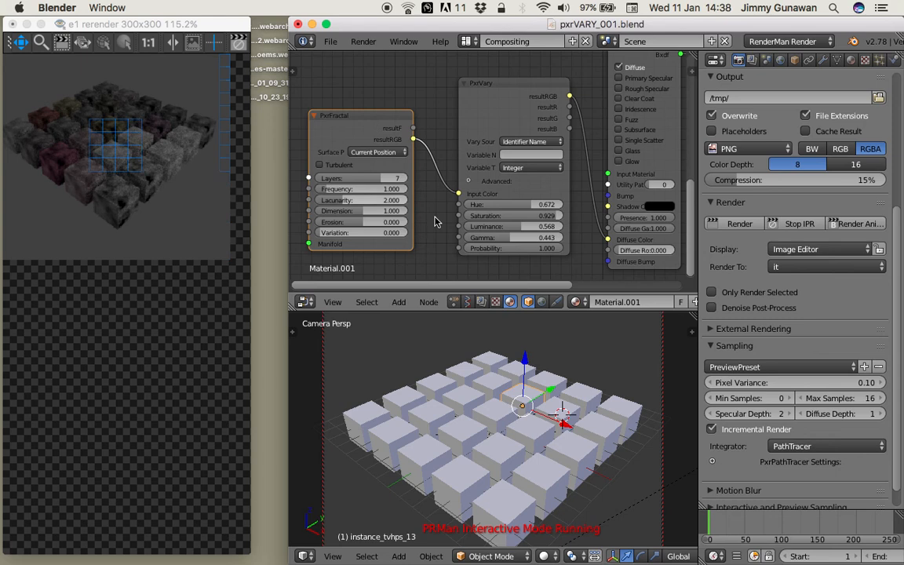
drag(518, 229, 557, 207)
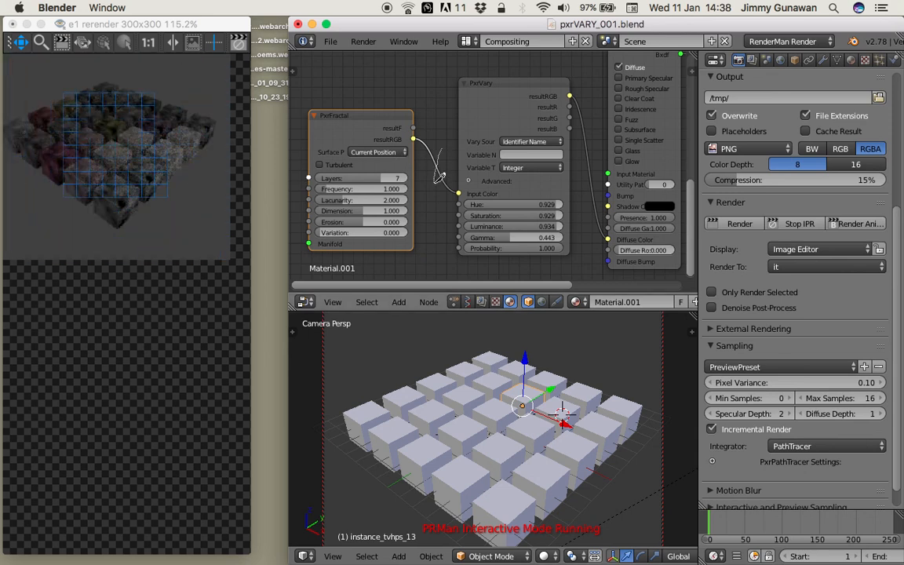
- Cut the link between PxrFractal and PxrVary, and set PxrVary's Input Color to pure red
ctrl+right_drag(436, 190, 437, 191)
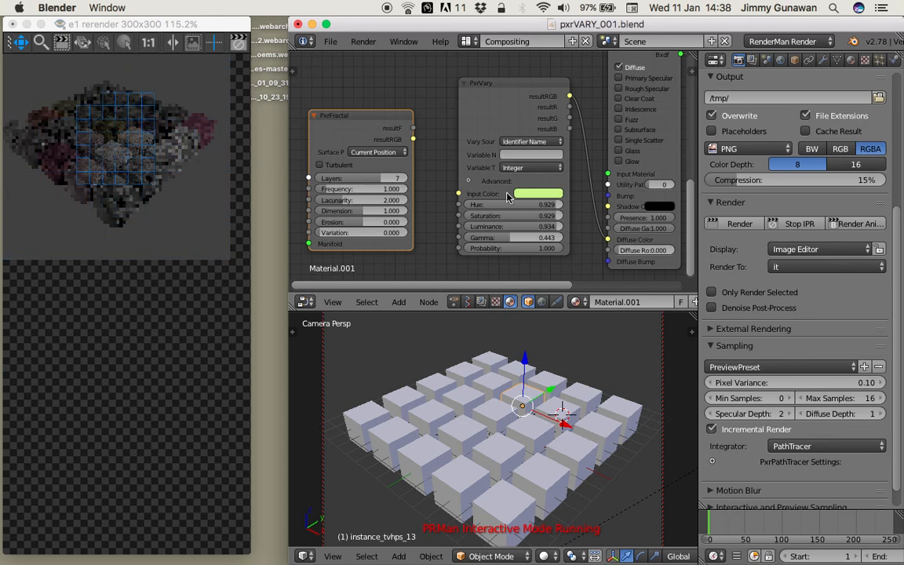
click(531, 194)
click(560, 128)
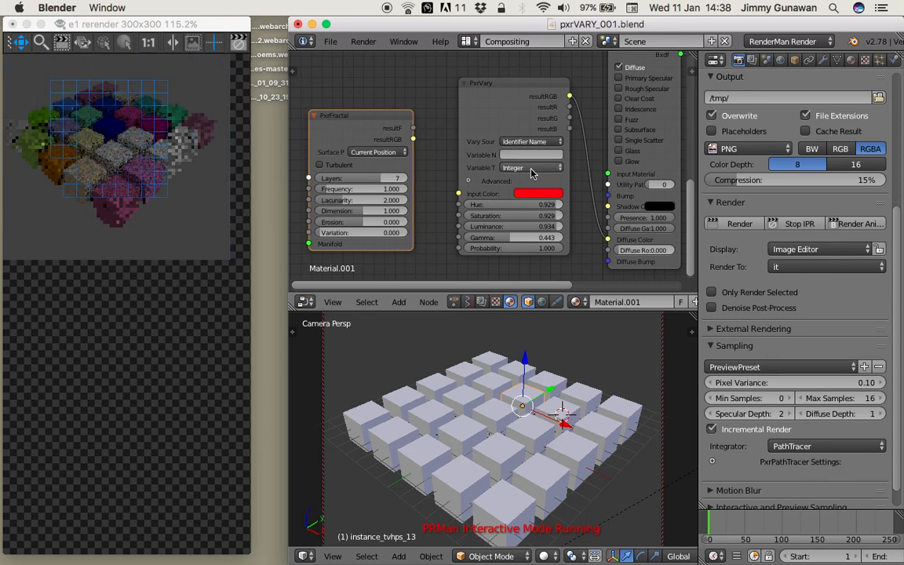
- Try PxrVary's Hue at 1.000, and settle on Hue 0.120 and Luminance 0.699
drag(543, 205, 564, 207)
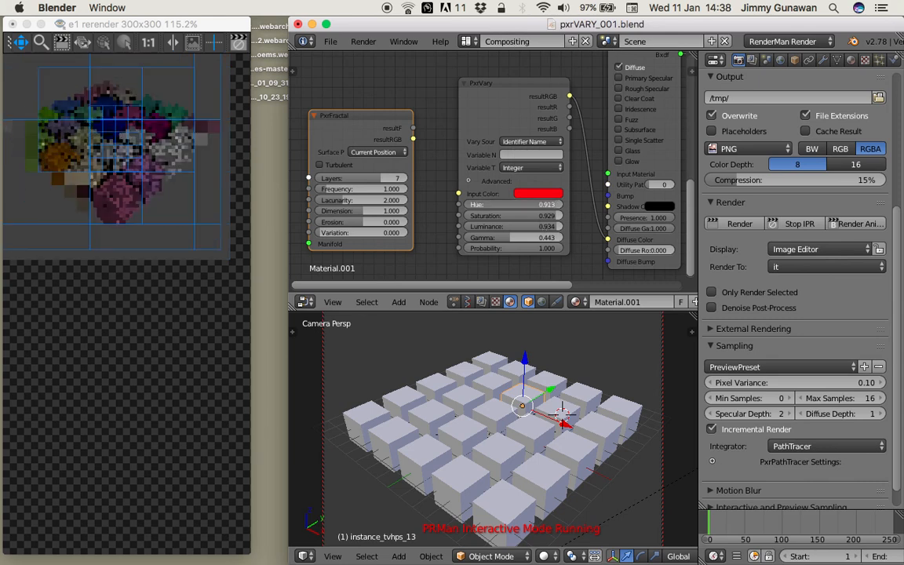
scroll(487, 196, up, 2)
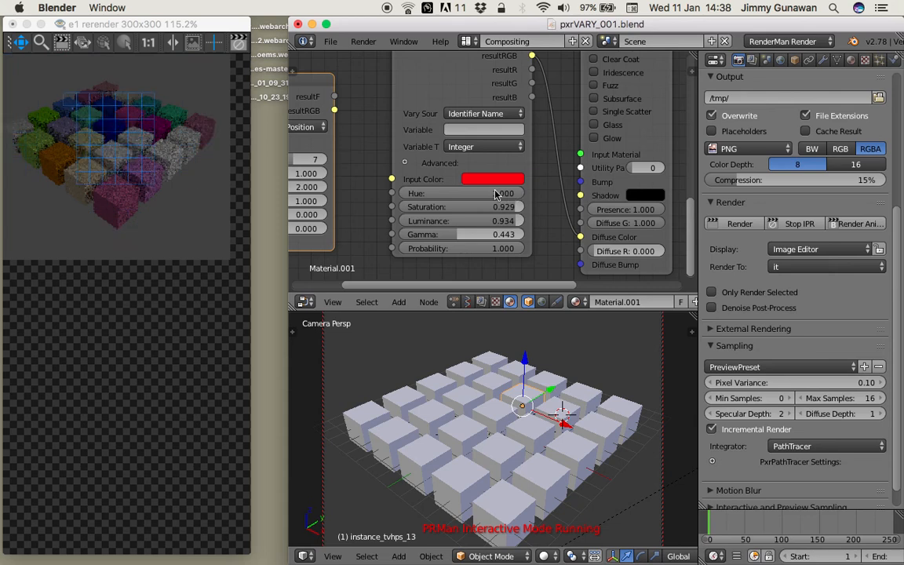
middle_drag(484, 183, 492, 192)
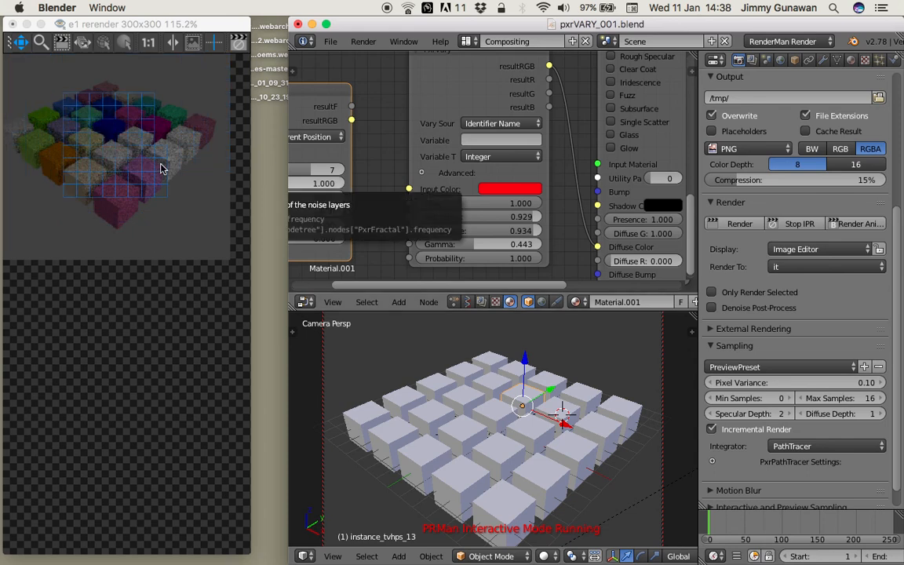
scroll(161, 168, down, 1)
drag(507, 202, 516, 203)
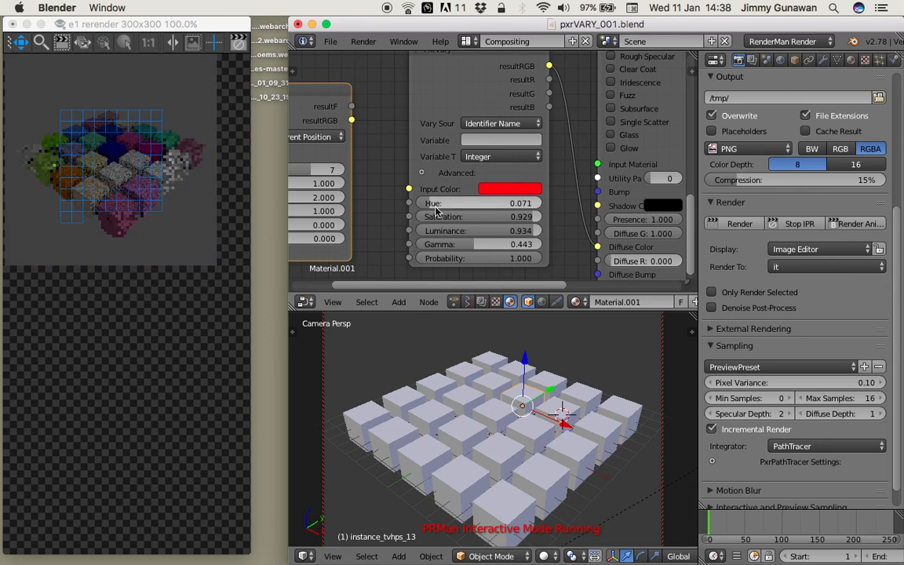
drag(437, 211, 434, 231)
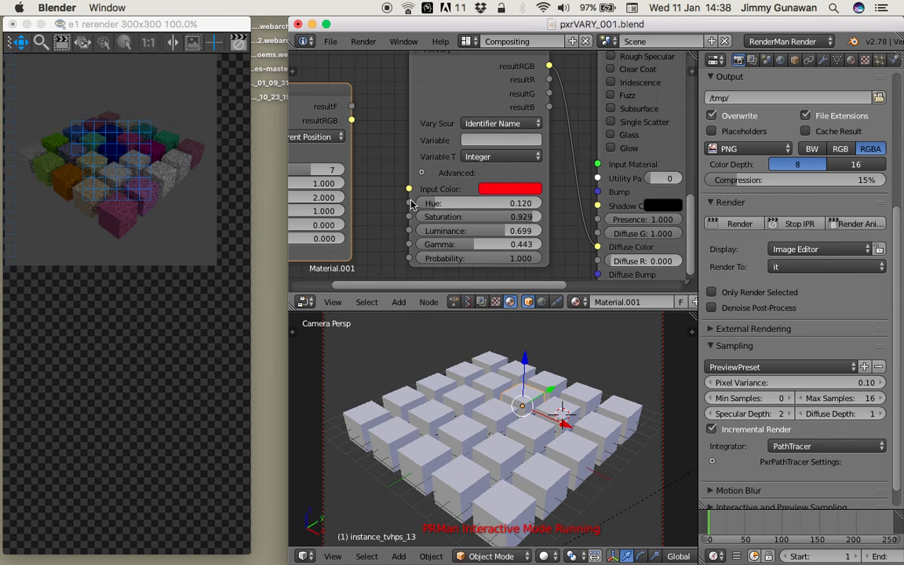
- Stop and restart PRMan interactive rendering to refresh the render with the red PxrVary settings
click(363, 41)
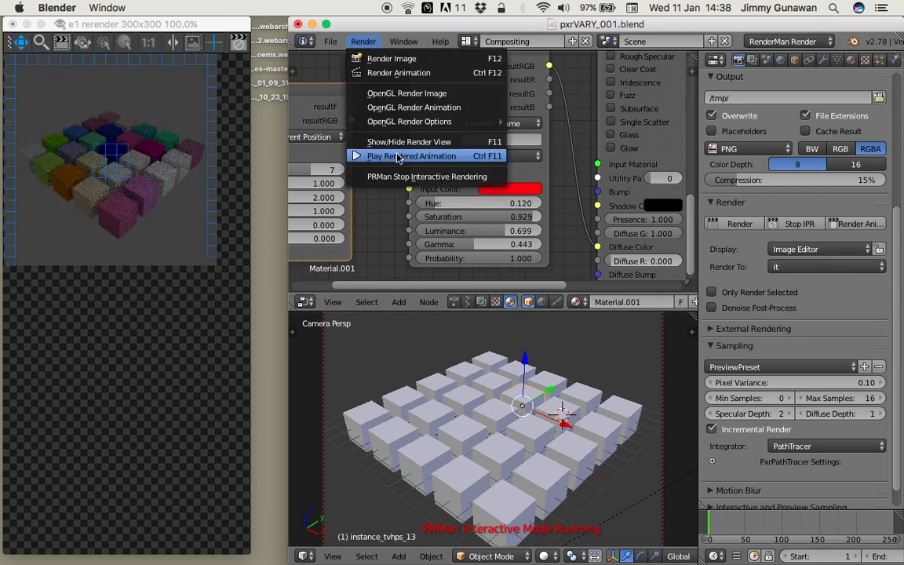
click(369, 177)
click(363, 41)
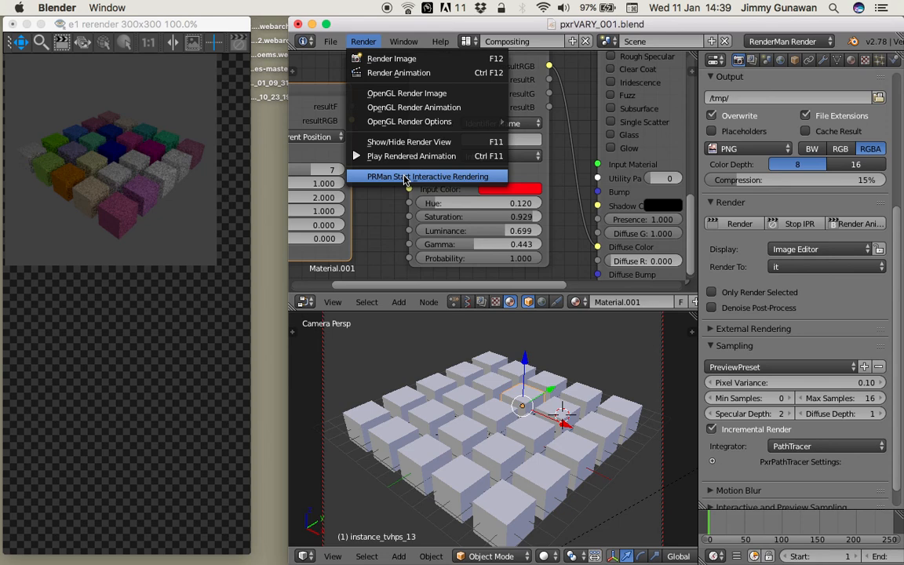
click(406, 177)
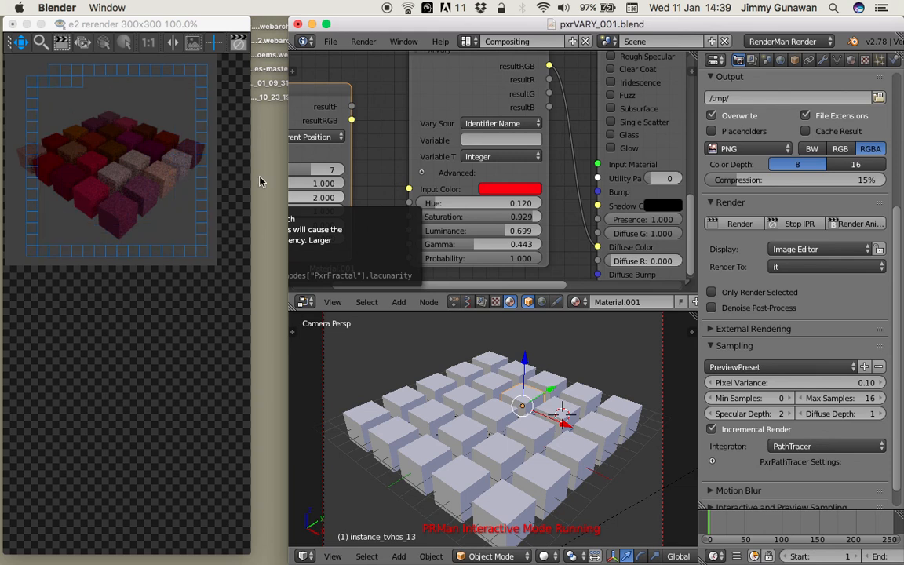
- Change PxrVary's Input Color from red to a saturated hot pink
click(509, 189)
drag(539, 250, 562, 287)
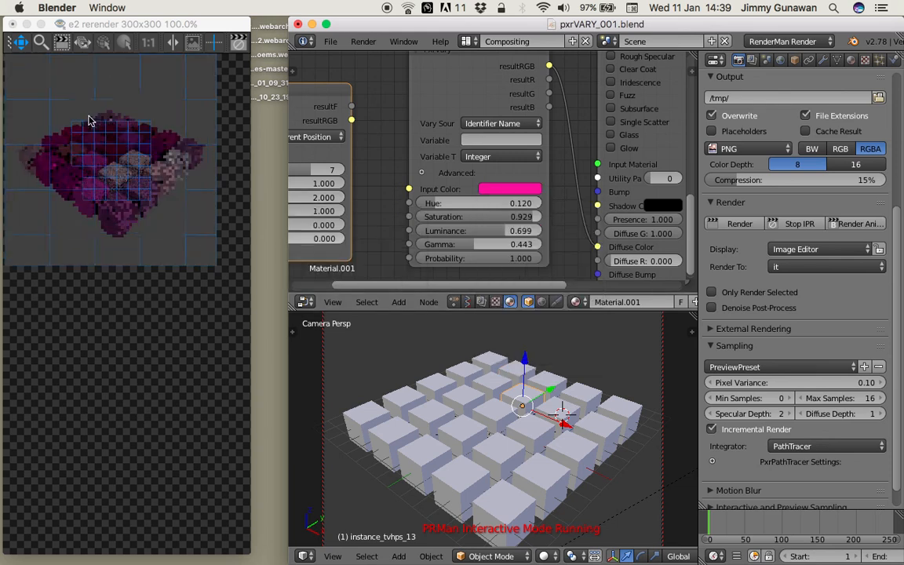
click(506, 190)
drag(551, 261, 559, 289)
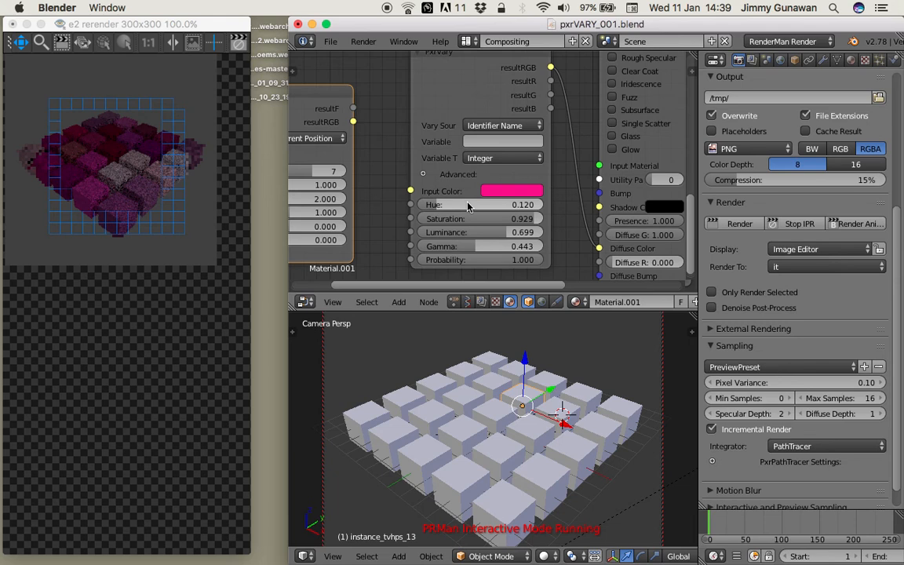
- Set PxrVary's Saturation to 0.508 and its Input Color to a light pink
drag(527, 219, 487, 218)
scroll(450, 208, up, 1)
scroll(448, 208, up, 1)
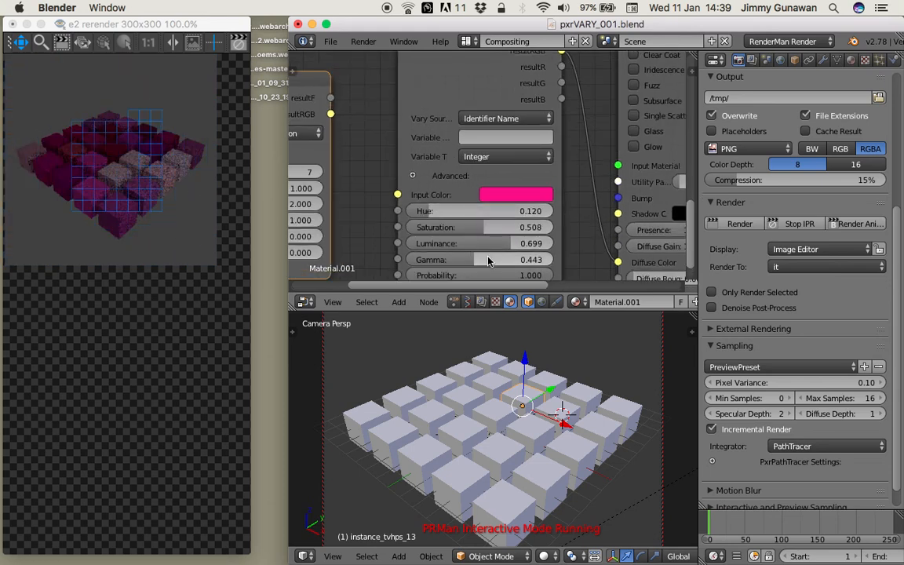
scroll(488, 263, down, 1)
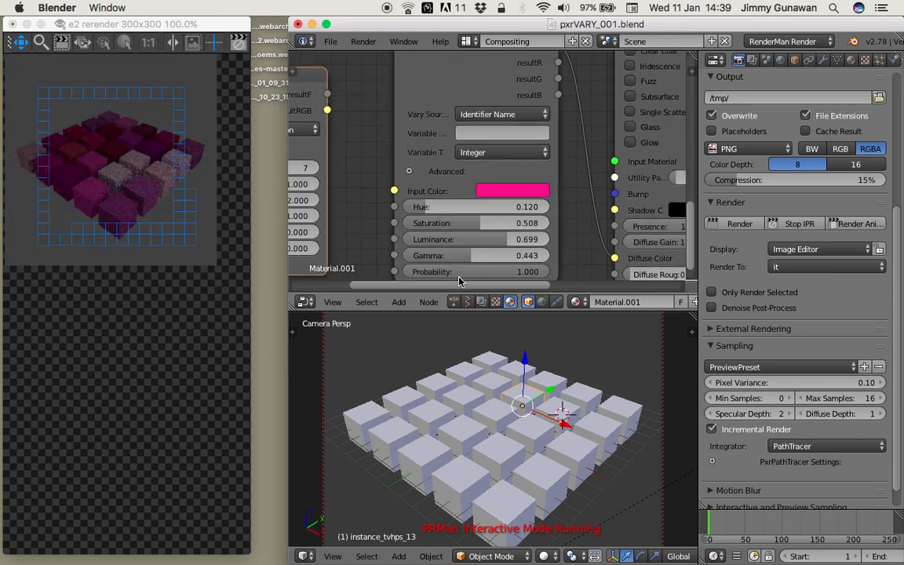
click(493, 195)
mouse_move(543, 270)
mouse_down()
mouse_move(543, 246)
mouse_move(529, 259)
mouse_move(541, 269)
mouse_move(520, 273)
mouse_up()
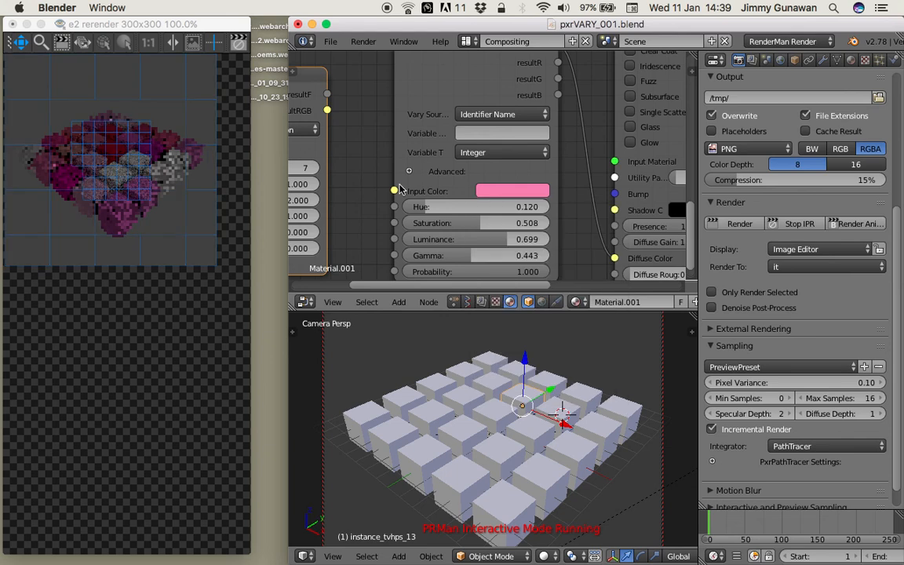
- Bring the PxrFractal node into place and reconnect its resultRGB output to PxrVary's Input Color
scroll(417, 189, down, 3)
middle_drag(417, 189, 457, 183)
drag(365, 104, 388, 107)
click(373, 133)
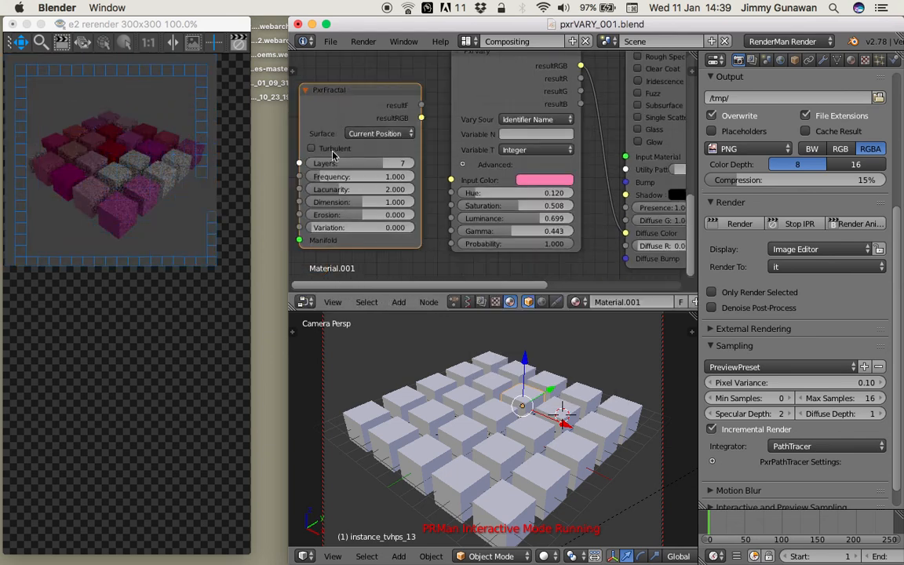
drag(422, 117, 468, 193)
- Restart PRMan interactive rendering to show the fractal pattern driving PxrVary's colour on the cubes
click(363, 41)
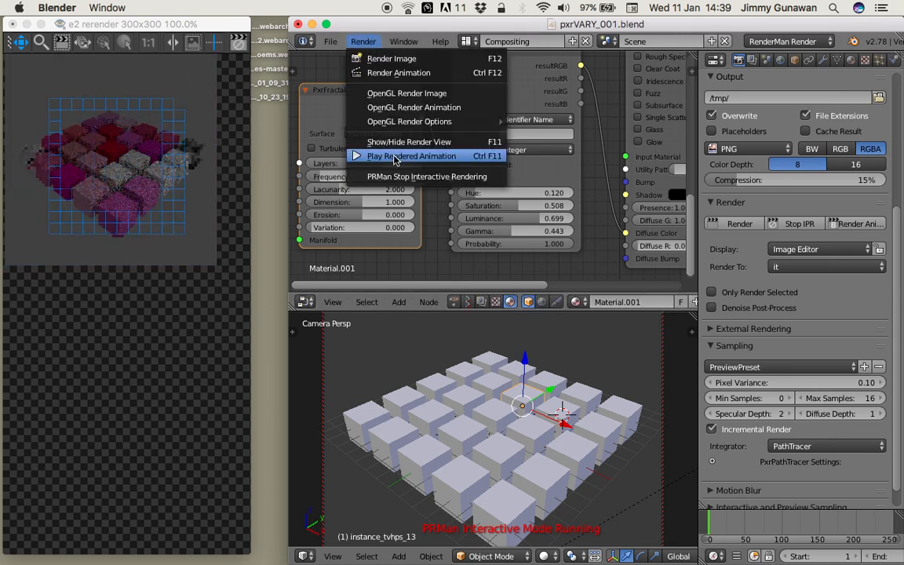
click(394, 176)
click(364, 41)
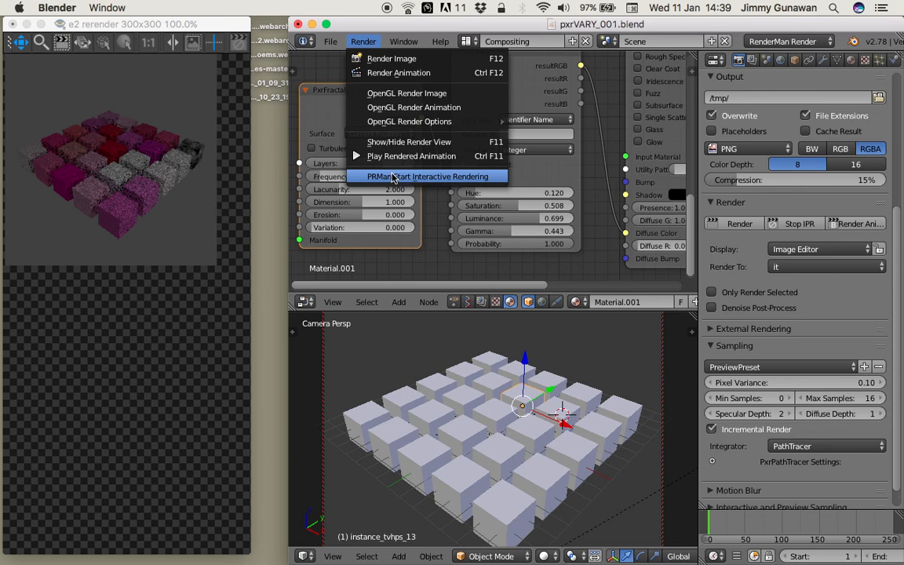
click(394, 175)
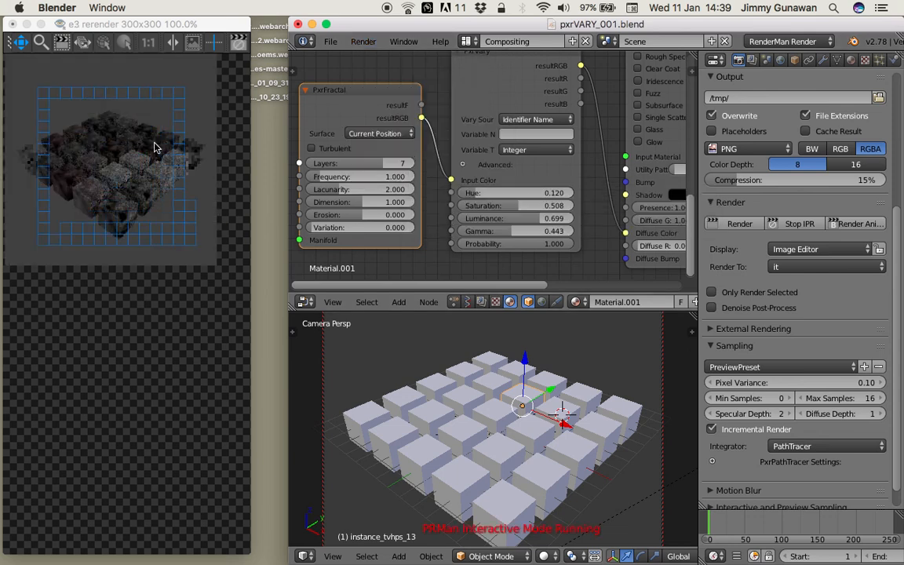
- Inspect the fractal pattern on the cubes more closely in the render preview at 120%
scroll(154, 146, up, 3)
scroll(130, 153, down, 2)
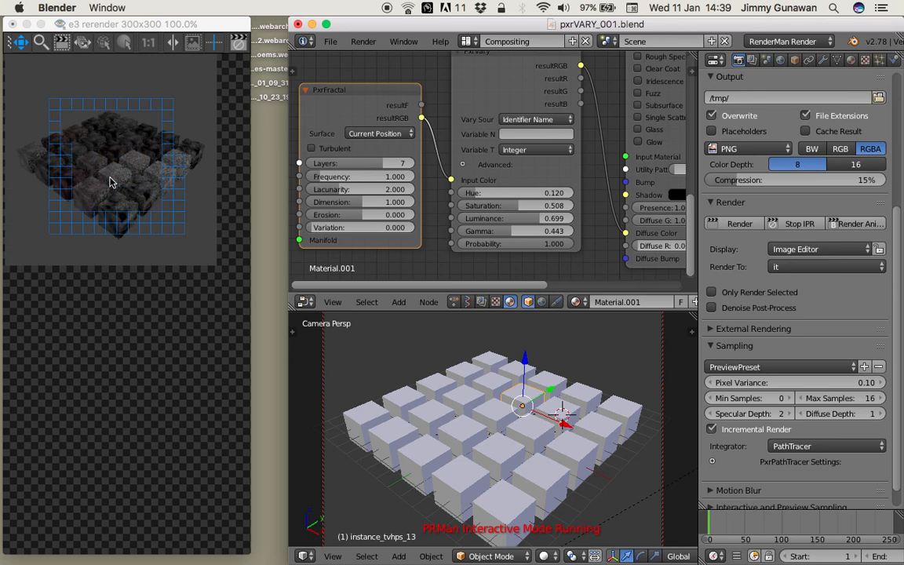
right_click(114, 139)
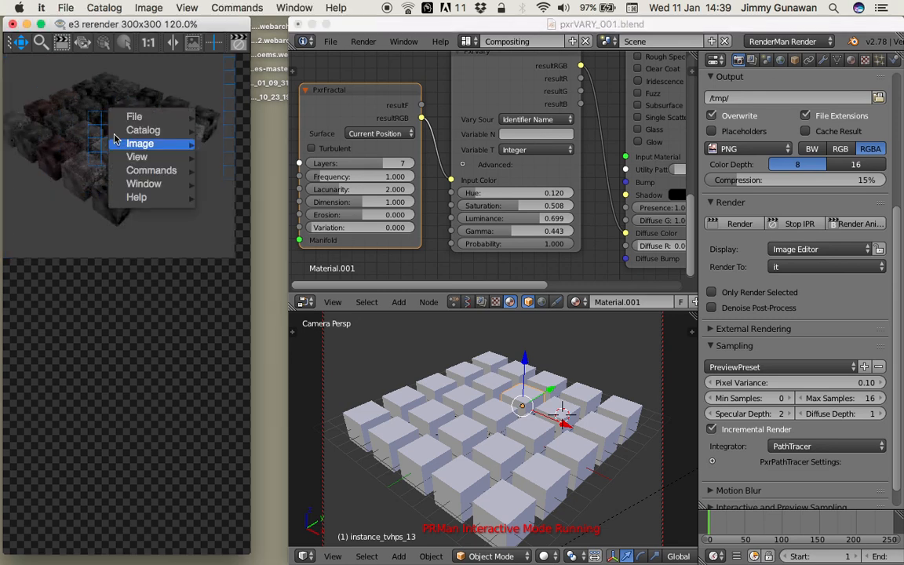
click(339, 101)
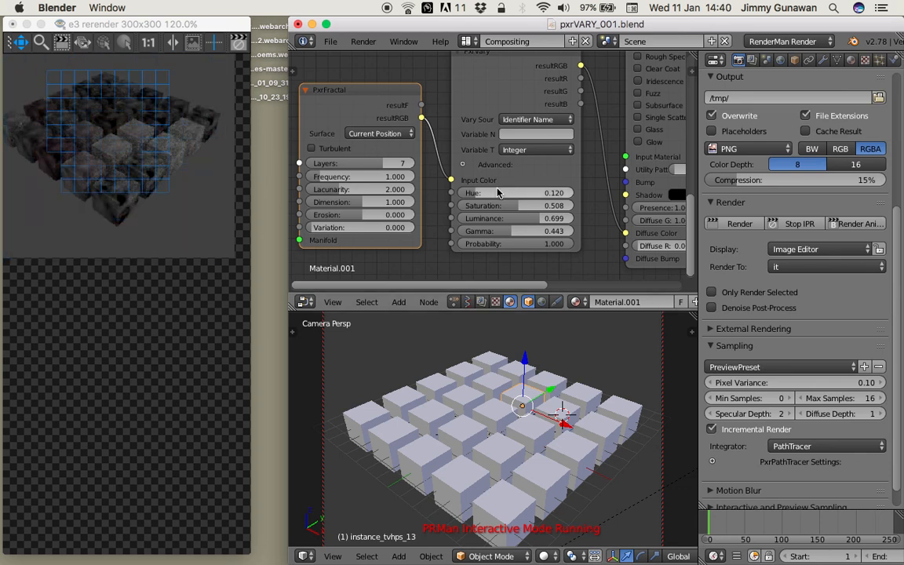
- Set PxrVary's Hue to 0.820, Saturation to 0.694 and Luminance to 0.563
drag(514, 206, 567, 206)
drag(498, 196, 552, 195)
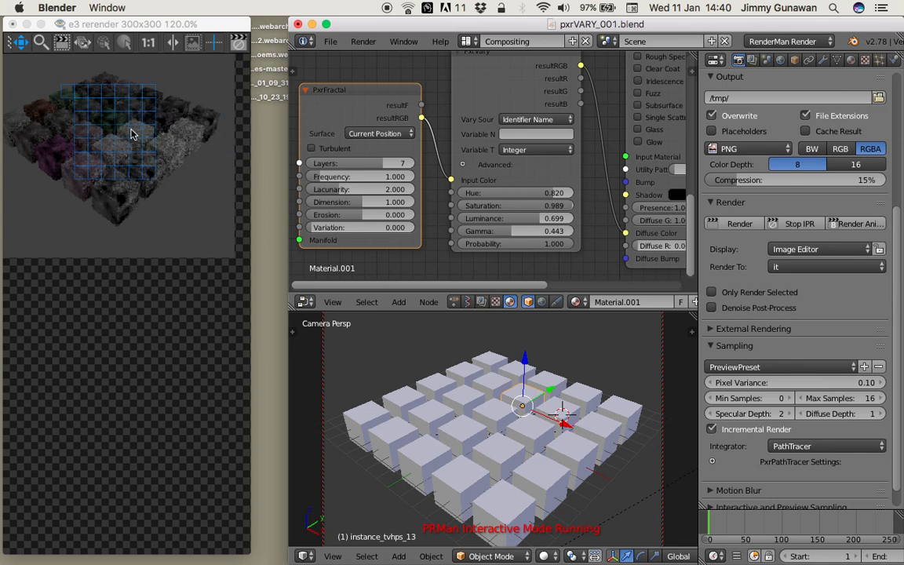
drag(524, 220, 450, 219)
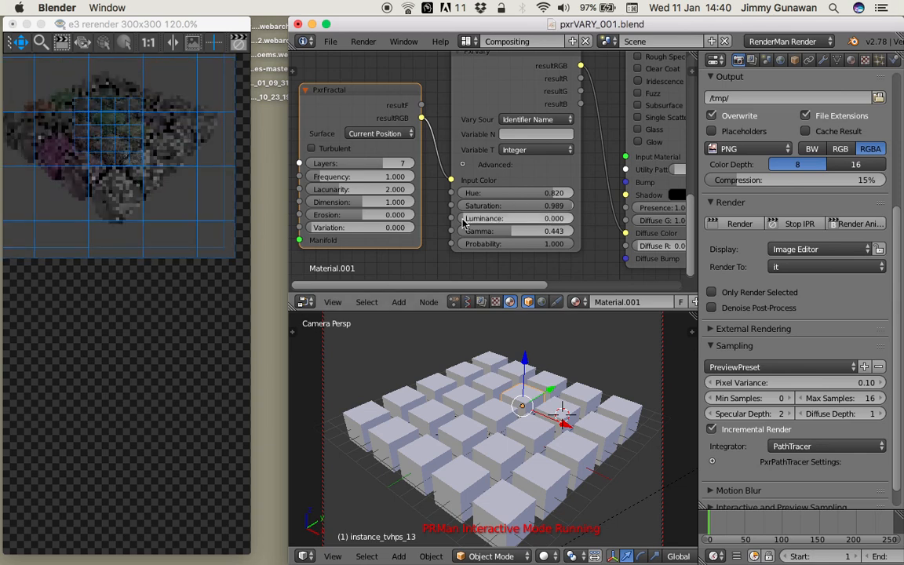
drag(525, 209, 541, 218)
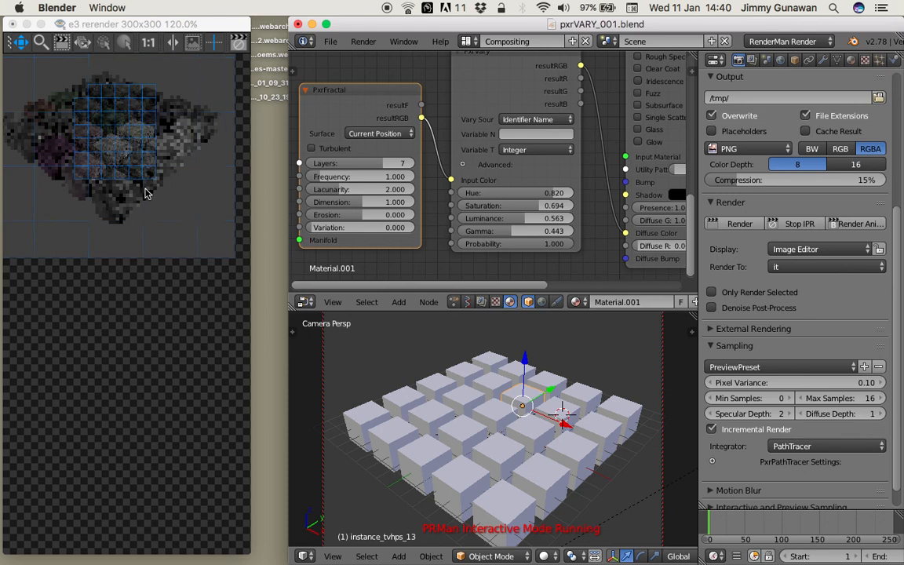
right_click(128, 208)
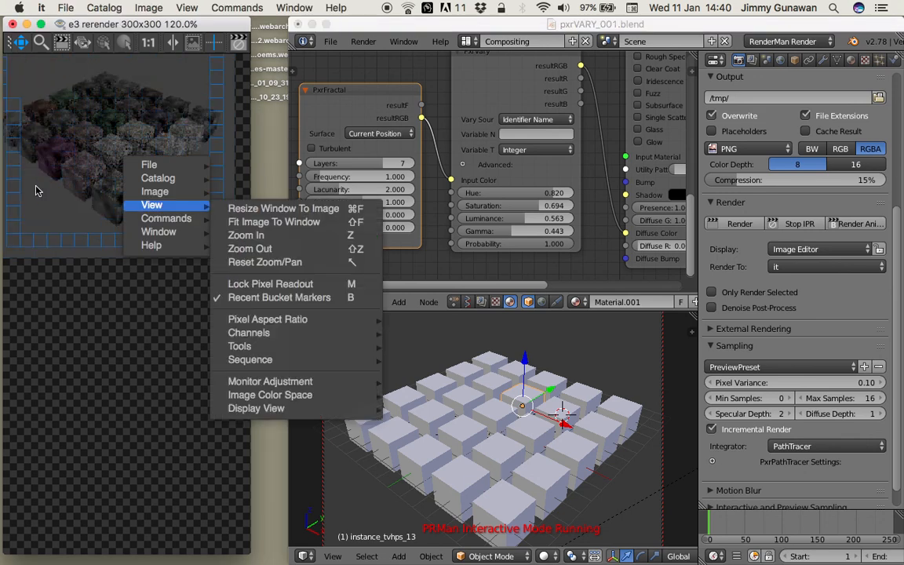
click(36, 189)
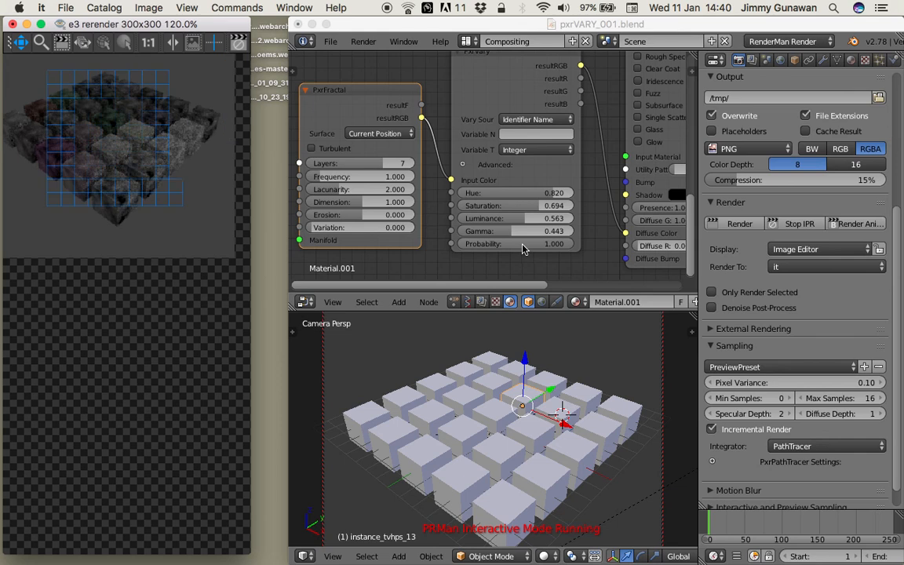
- Stop PRMan interactive rendering and widen the render preview window up to the Blender window's edge
click(363, 41)
click(363, 40)
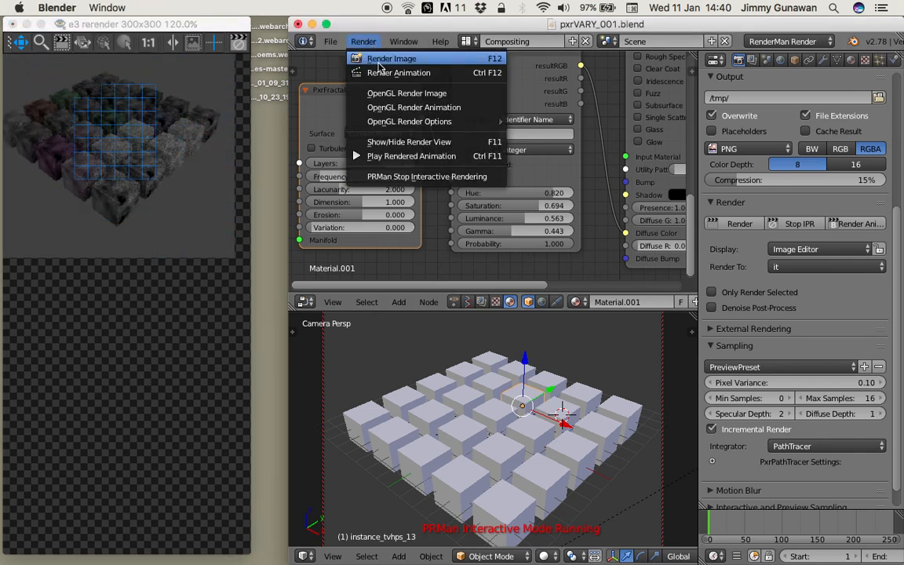
click(404, 177)
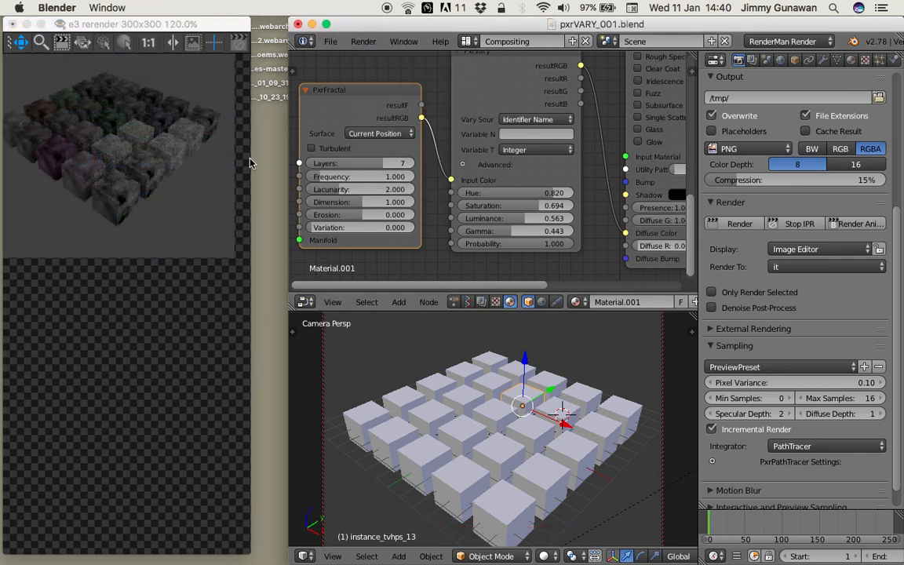
click(249, 159)
drag(249, 157, 289, 159)
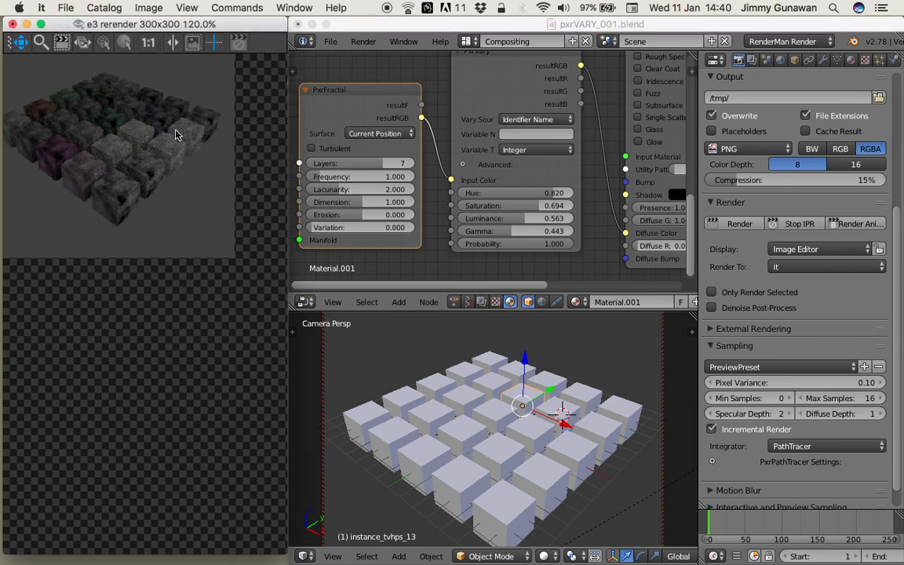
- Move the PxrFractal node below PxrVary and shift PxrVary away from PxrSurface to make room between them
click(337, 98)
scroll(346, 102, down, 2)
middle_drag(358, 107, 374, 126)
drag(386, 123, 351, 233)
drag(486, 77, 458, 66)
middle_drag(458, 71, 448, 80)
drag(372, 236, 359, 206)
middle_drag(359, 205, 335, 235)
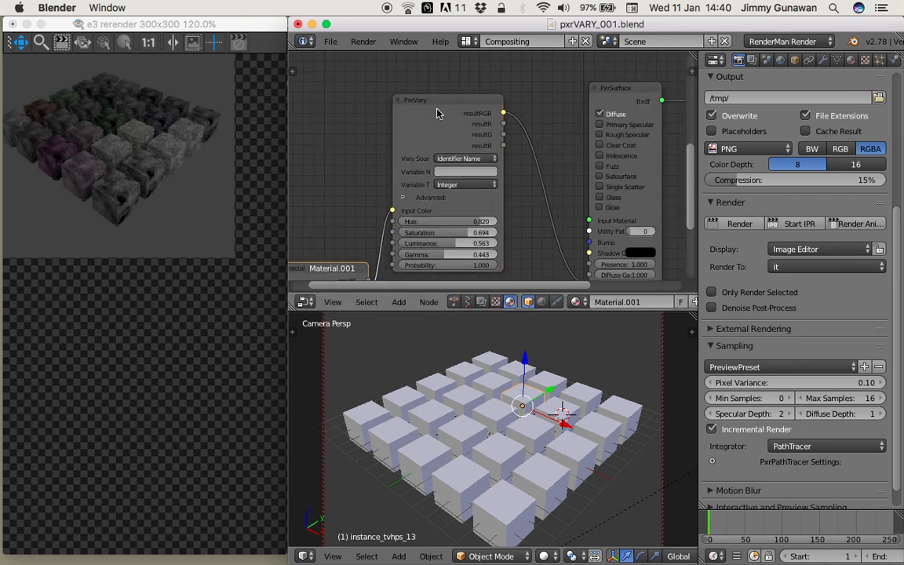
drag(437, 108, 416, 97)
scroll(494, 141, down, 1)
middle_drag(499, 144, 476, 141)
- Add a Vector Math node on the link between PxrVary's resultRGB and PxrSurface's Diffuse Color
key(shift+a)
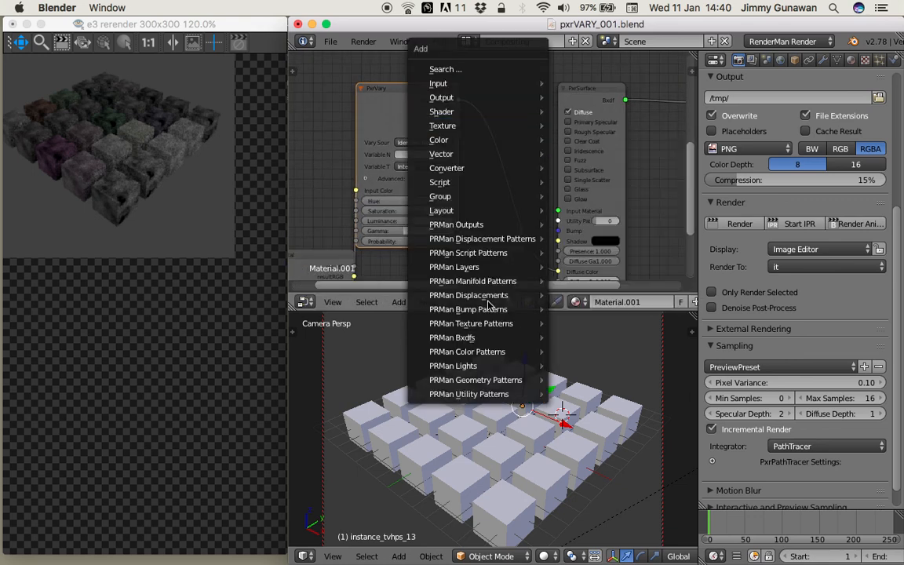
mouse_move(497, 314)
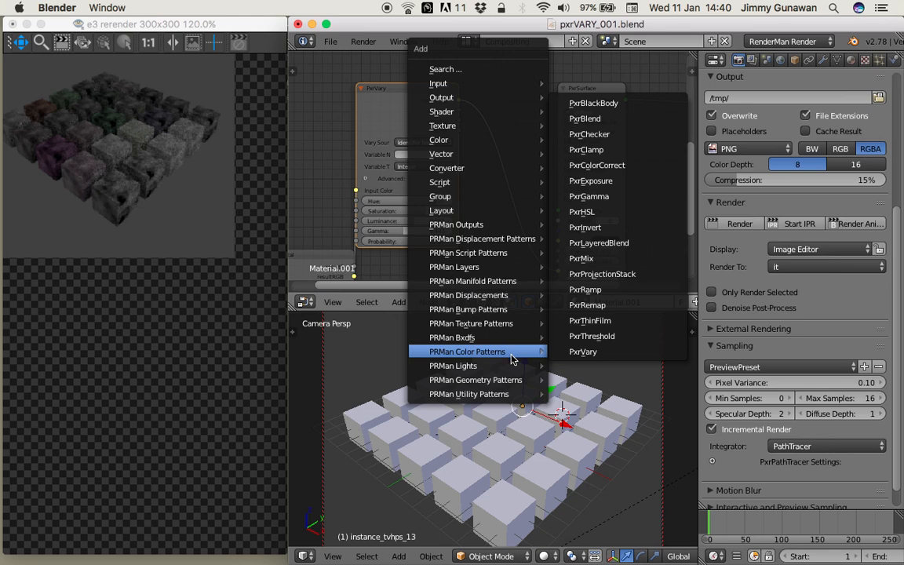
mouse_move(497, 82)
mouse_move(514, 394)
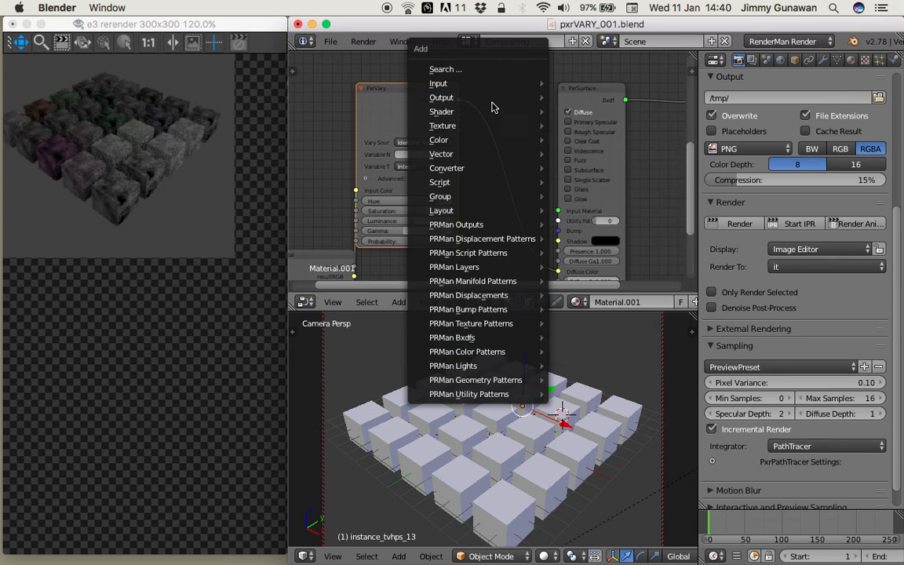
click(481, 69)
text(math)
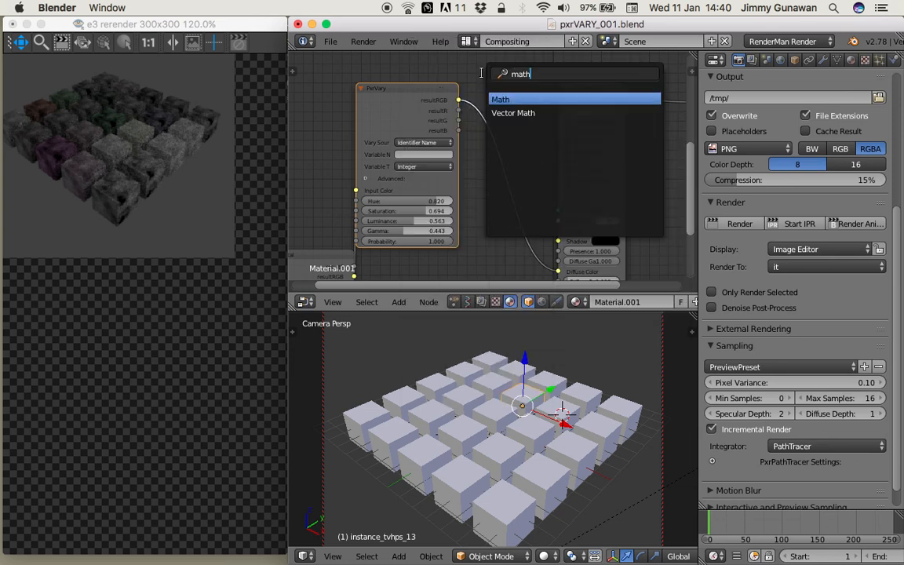
key(Down)
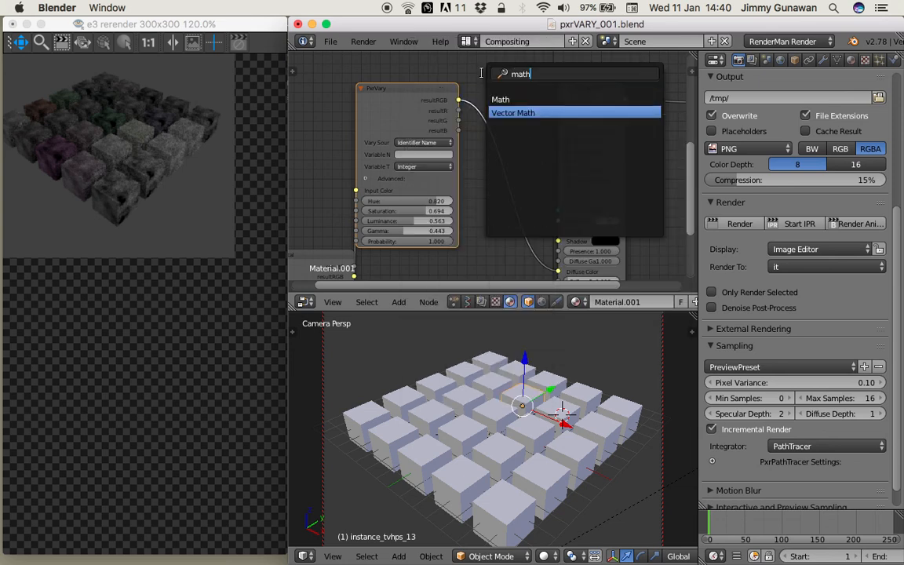
key(Return)
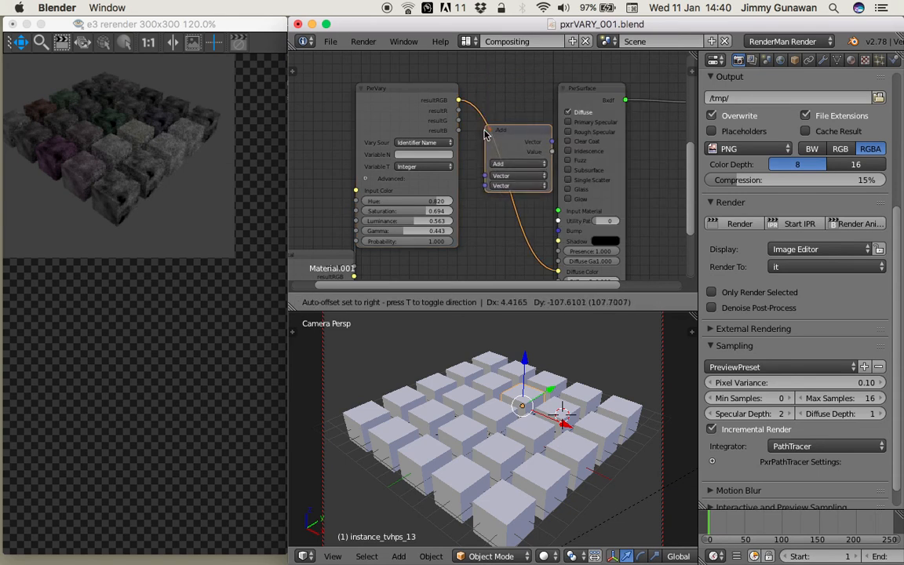
click(497, 148)
scroll(524, 123, down, 1)
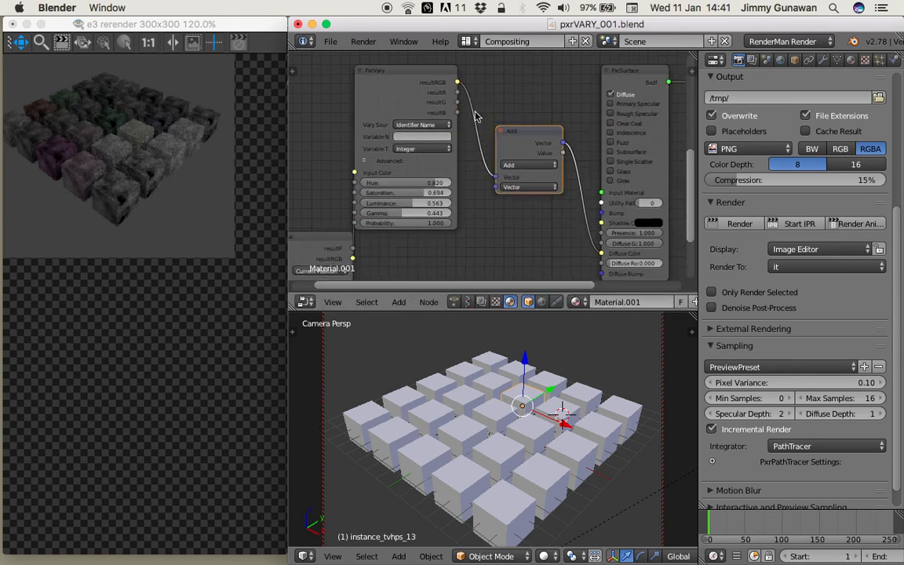
- Disconnect PxrFractal from PxrVary's Input Color and connect its resultRGB to the Add node's second Vector input
drag(353, 258, 449, 227)
drag(500, 190, 498, 189)
mouse_move(317, 238)
mouse_down()
mouse_move(327, 260)
mouse_move(376, 242)
mouse_up()
middle_drag(383, 247, 391, 210)
drag(358, 230, 455, 210)
middle_drag(449, 152, 392, 163)
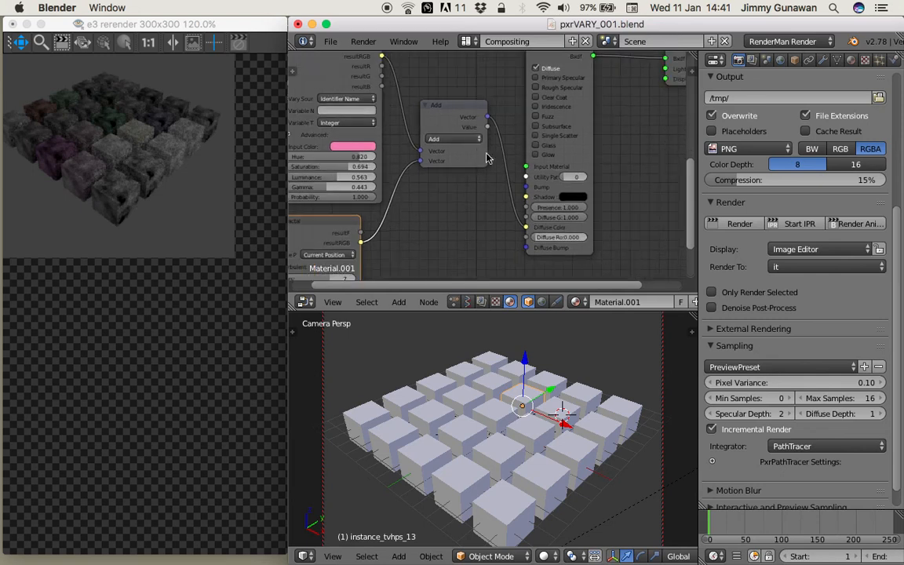
- Reposition the Add node and start PRMan interactive rendering to preview the combined PxrVary and PxrFractal outputs
drag(461, 124, 462, 151)
click(364, 41)
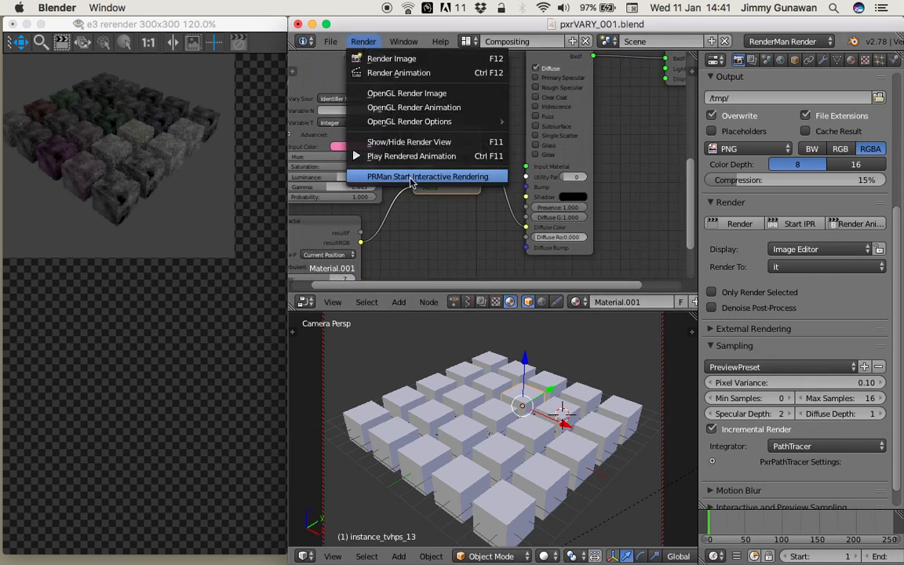
click(428, 176)
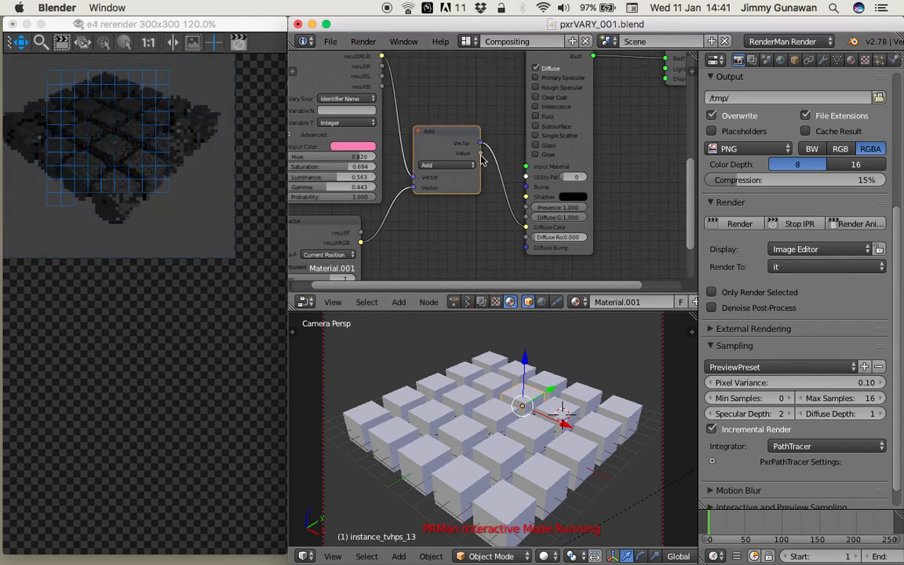
- Set PxrVary's Hue to 0.727 and its Variable Type to Float
scroll(452, 129, left, 3)
scroll(452, 130, up, 2)
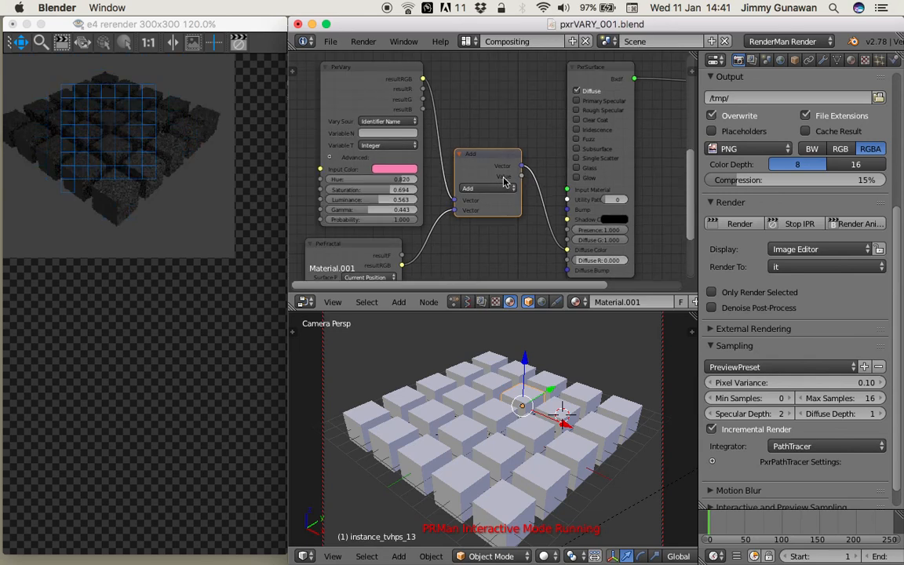
scroll(452, 129, left, 2)
drag(417, 176, 408, 176)
click(422, 143)
click(422, 127)
- Set the number of PxrFractal Layers to 5
scroll(460, 181, down, 2)
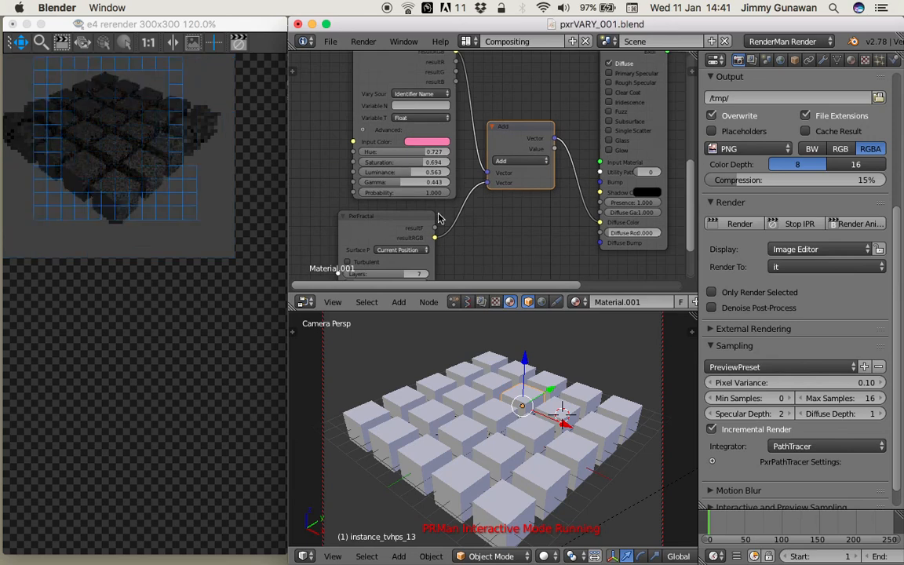
scroll(442, 215, down, 3)
drag(421, 218, 404, 217)
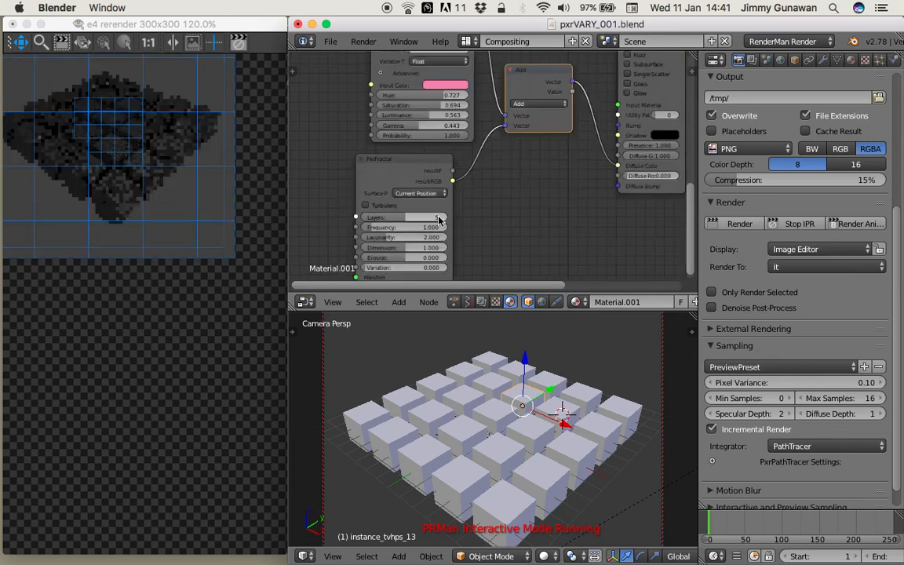
- Delete the vector Add node and add a colour Mix node in its place
middle_drag(493, 196, 473, 245)
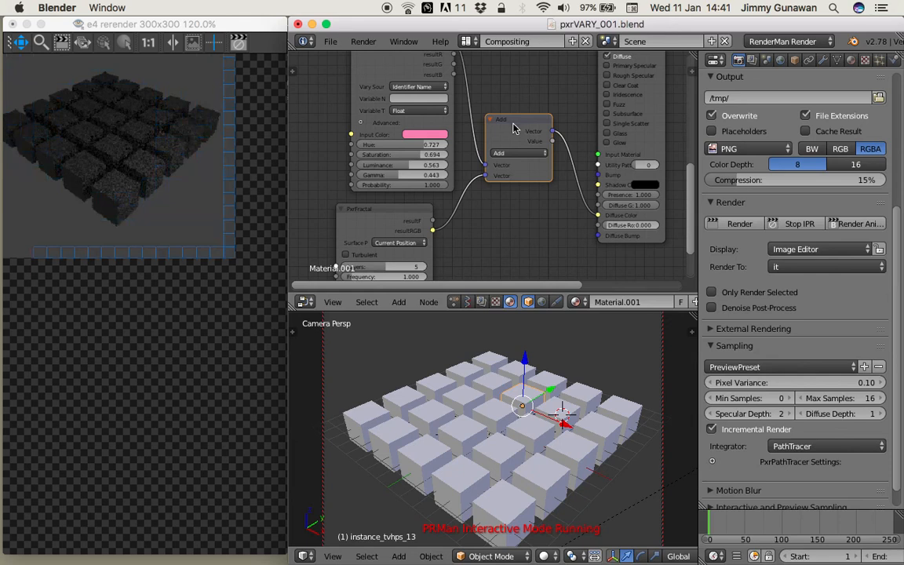
key(x)
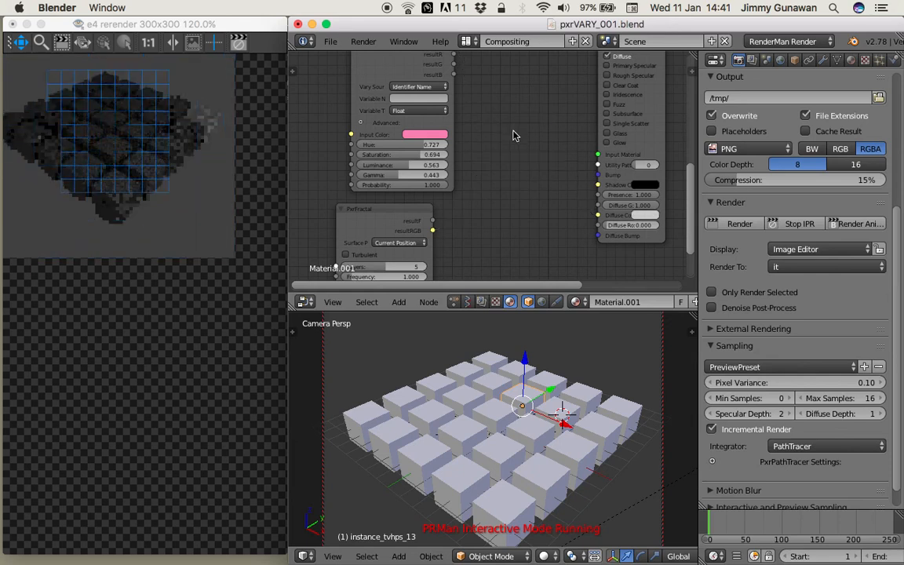
key(shift+a)
click(514, 132)
text(mix)
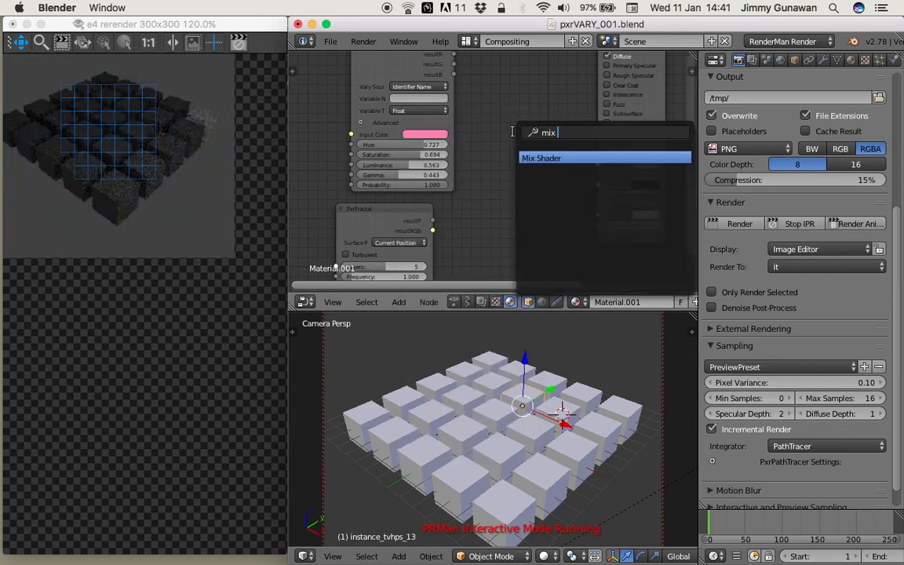
key(Down)
key(Return)
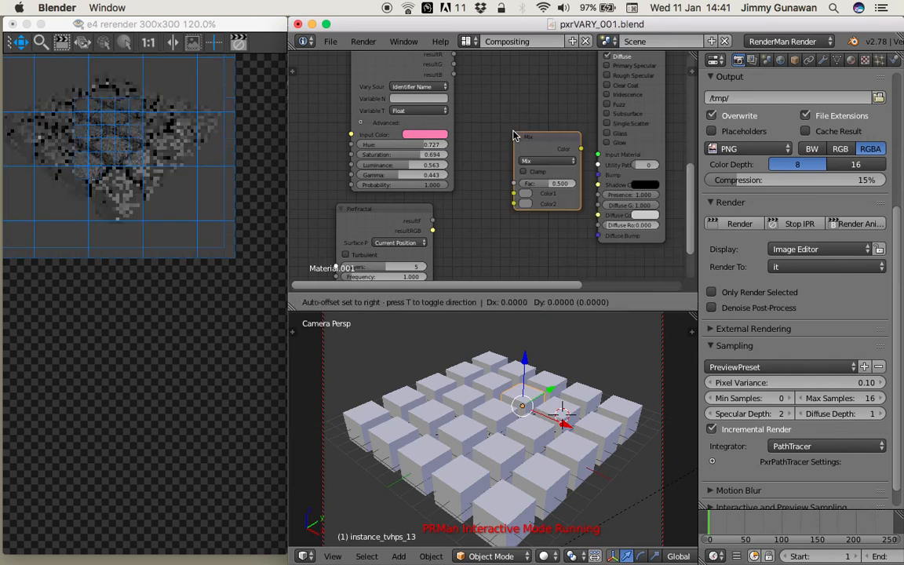
- Connect PxrVary's resultRGB to the Mix node's Color1, PxrFractal's resultRGB to Color2, and the Mix output to PxrSurface's Diffuse Color
middle_drag(495, 126, 484, 165)
scroll(484, 165, down, 1)
drag(445, 90, 458, 242)
drag(520, 192, 565, 223)
middle_drag(517, 160, 480, 139)
scroll(502, 145, up, 3)
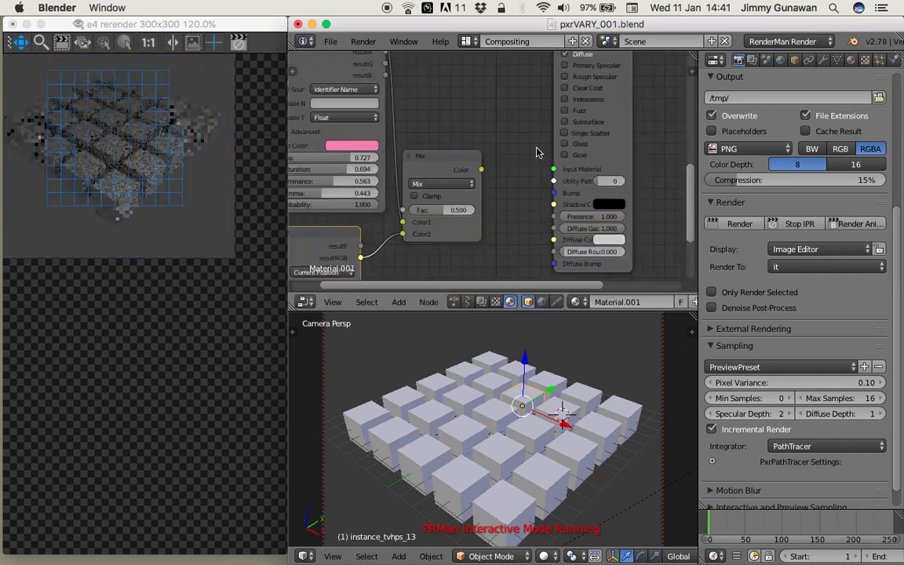
drag(554, 144, 515, 240)
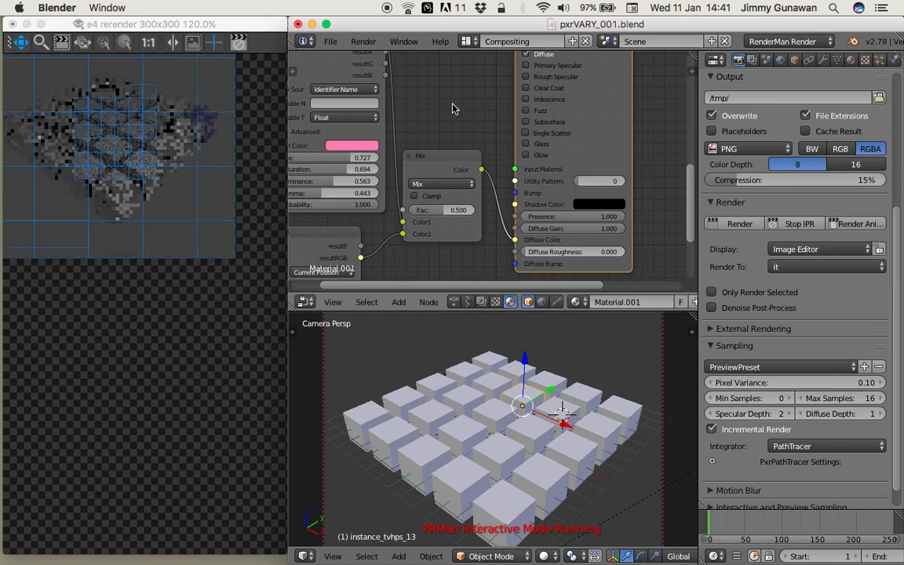
- Set the Mix node's blend type to Multiply
middle_drag(442, 114, 486, 117)
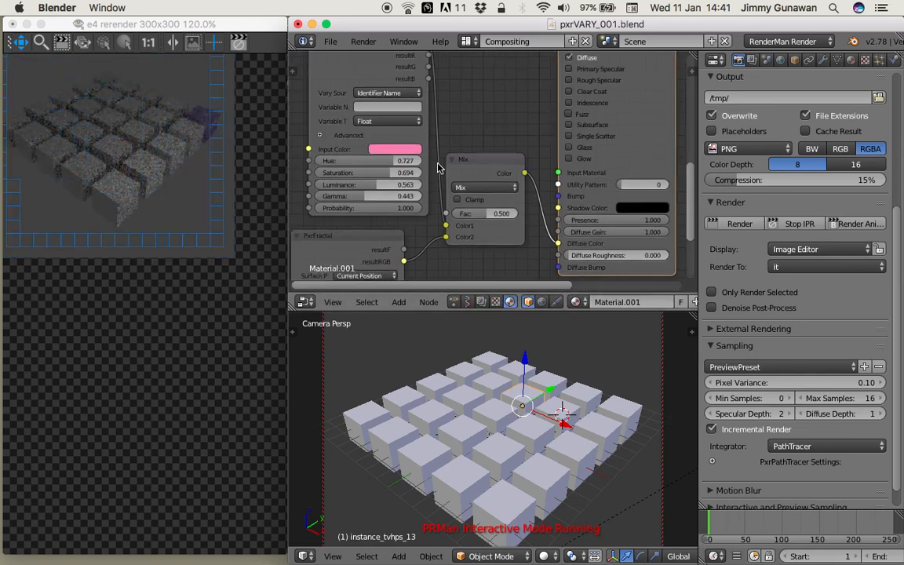
click(477, 188)
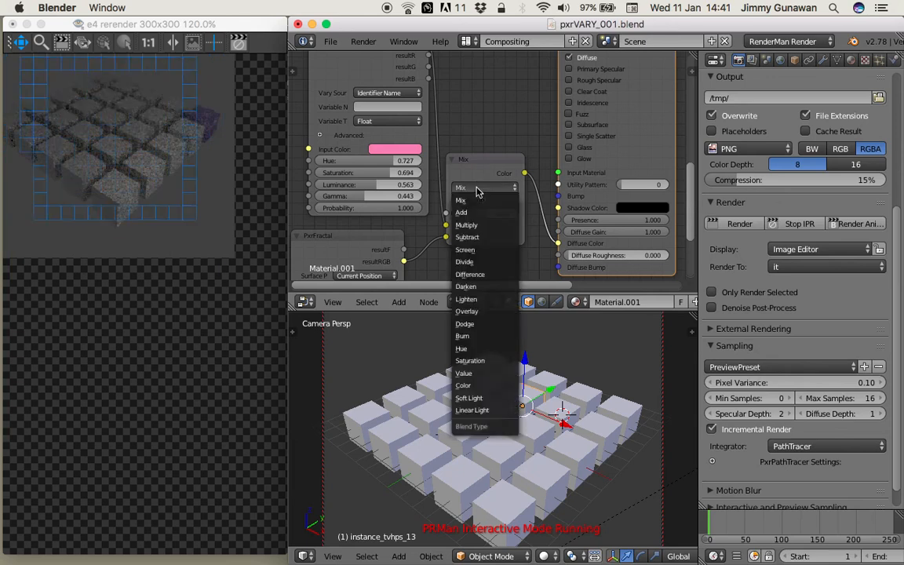
click(466, 224)
- Stop PRMan interactive rendering of the cube grid
middle_drag(402, 92, 408, 89)
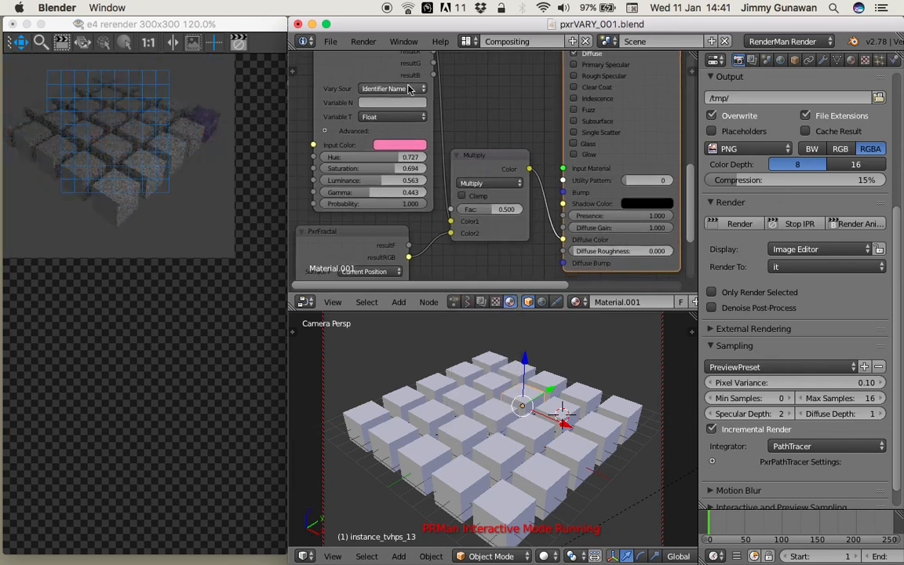
click(363, 41)
click(412, 176)
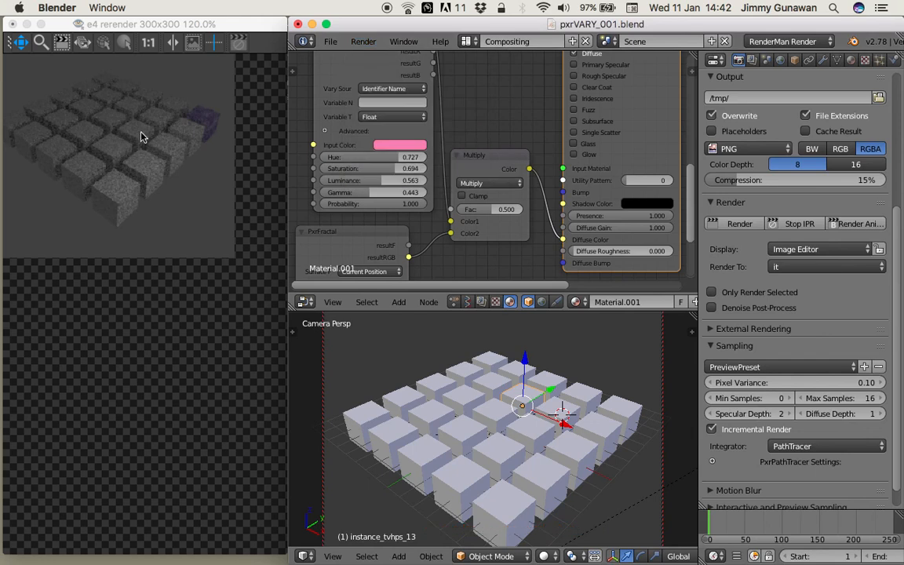
- Start PRMan interactive rendering of the cube grid
click(363, 40)
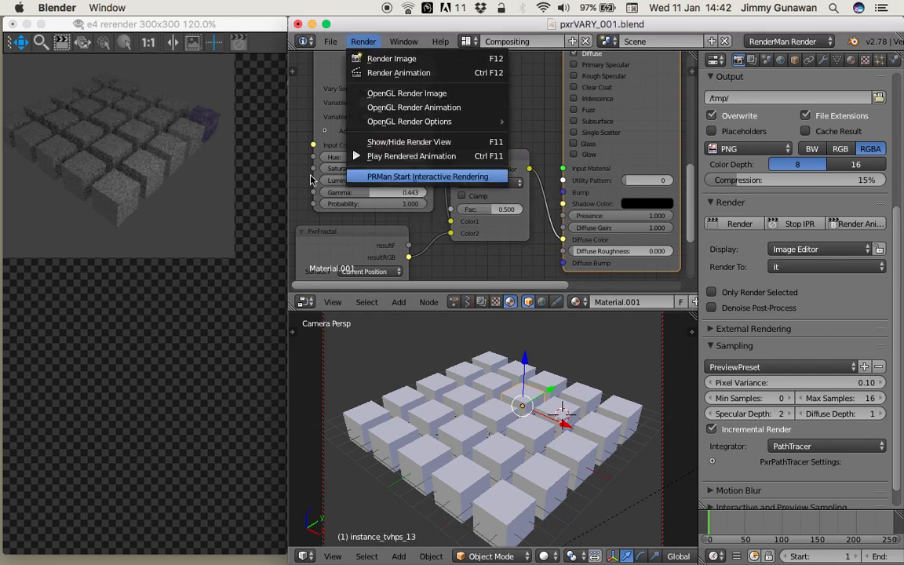
key(Return)
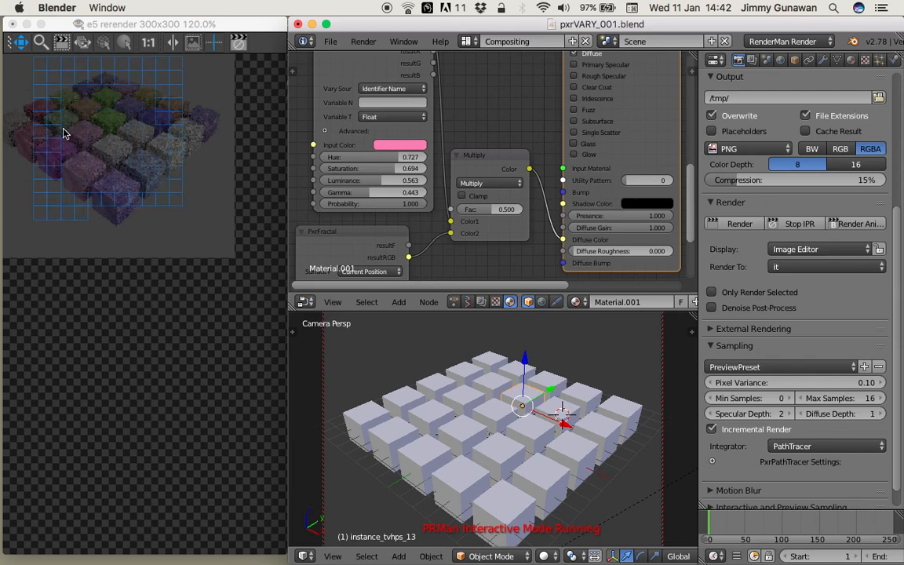
- Set PxrVary's input color to bright green and its Hue to 0.989, with the Multiply node's Fac at 1.000
drag(397, 158, 339, 158)
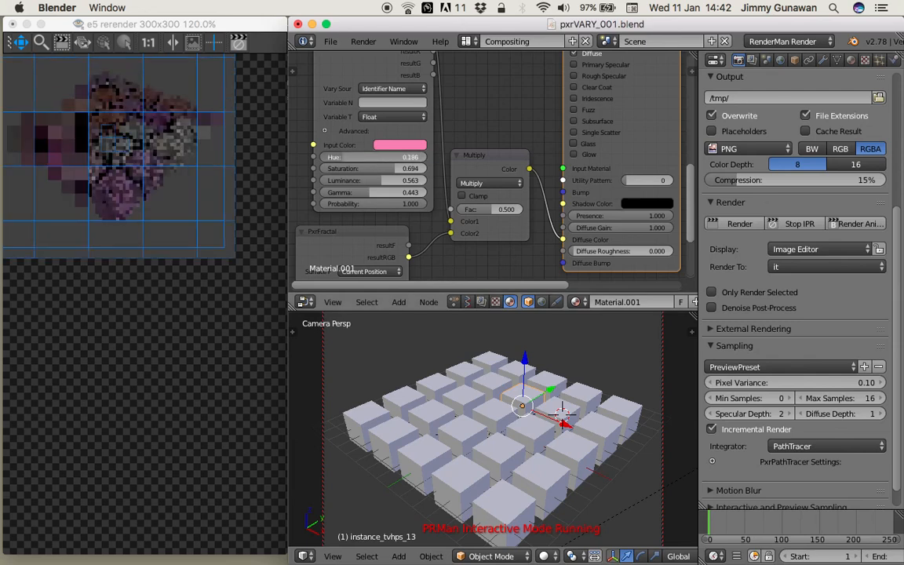
click(406, 148)
drag(405, 184, 392, 175)
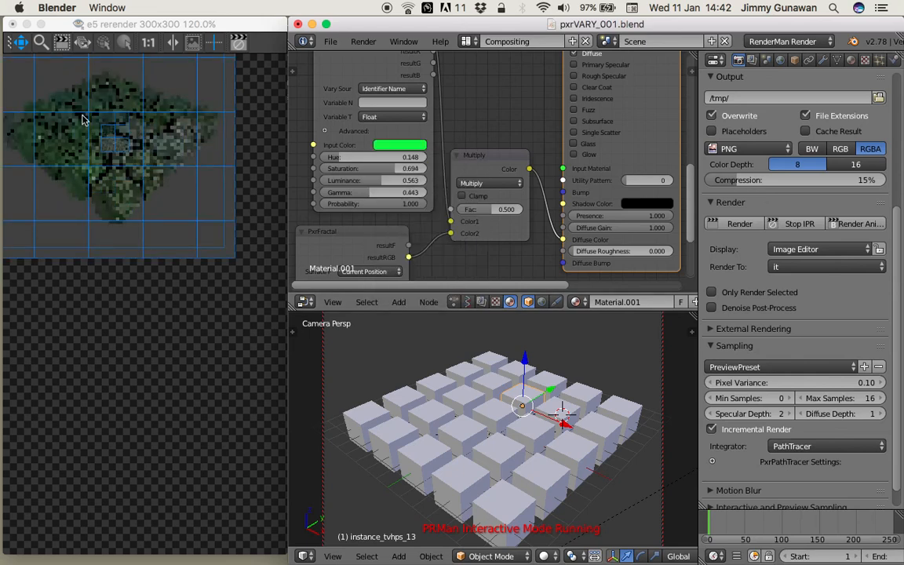
drag(337, 158, 425, 158)
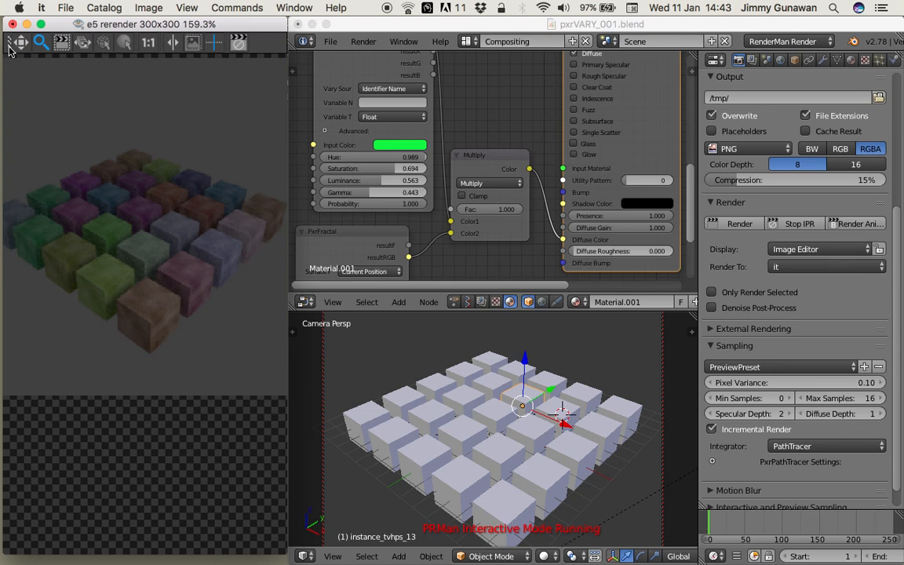
- Widen the render viewer window and examine the textured, colour-varied cubes up close in the rendered image
scroll(134, 188, up, 2)
scroll(129, 200, down, 2)
click(22, 45)
drag(142, 229, 152, 249)
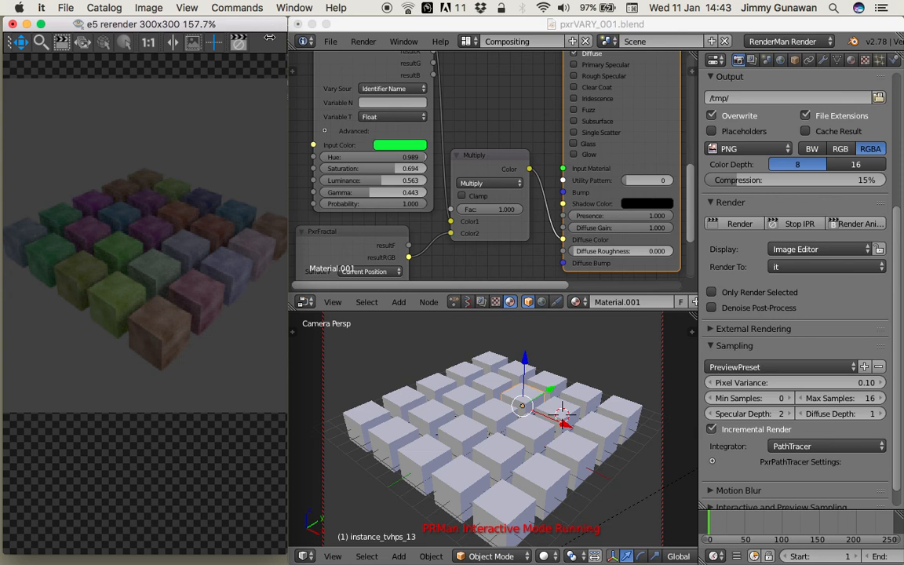
drag(287, 29, 683, 28)
key(1)
drag(223, 159, 325, 167)
scroll(322, 196, up, 5)
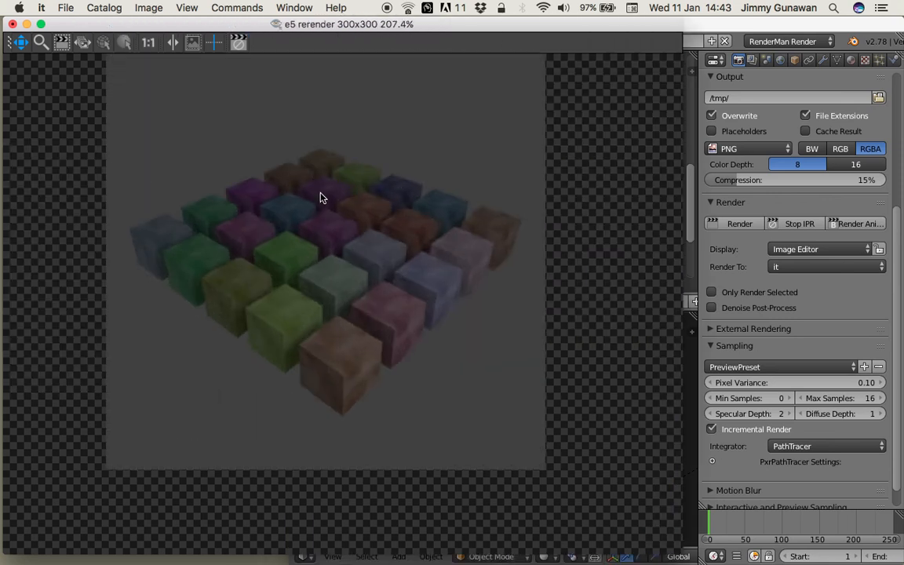
scroll(323, 195, down, 2)
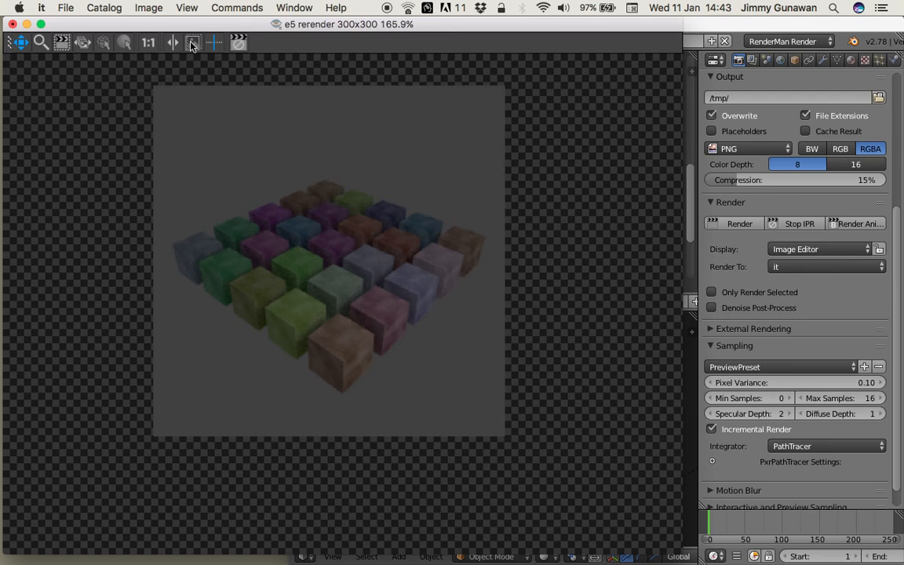